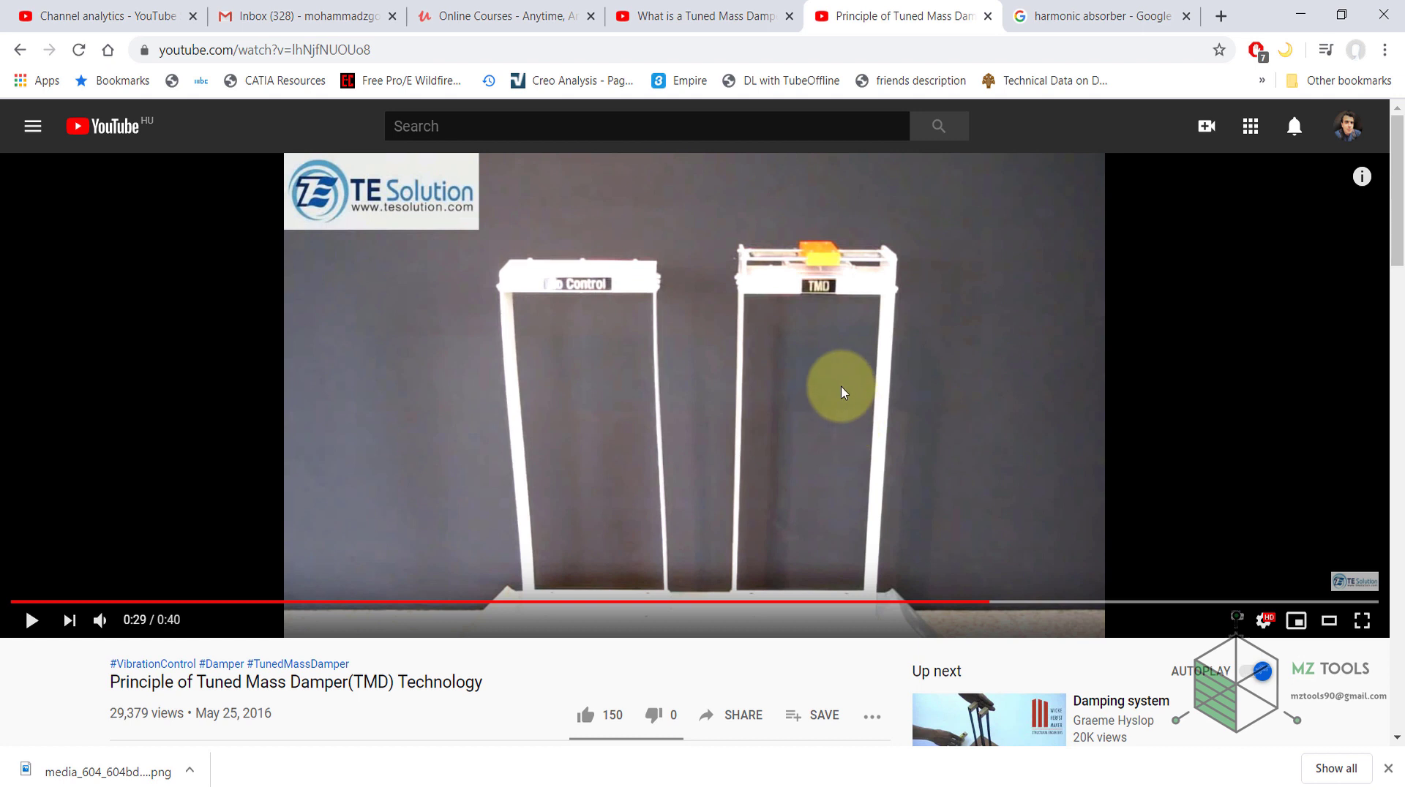
Glance at the harmonic absorber images, then replay the TMD video from 0:06
left_click(1122, 7)
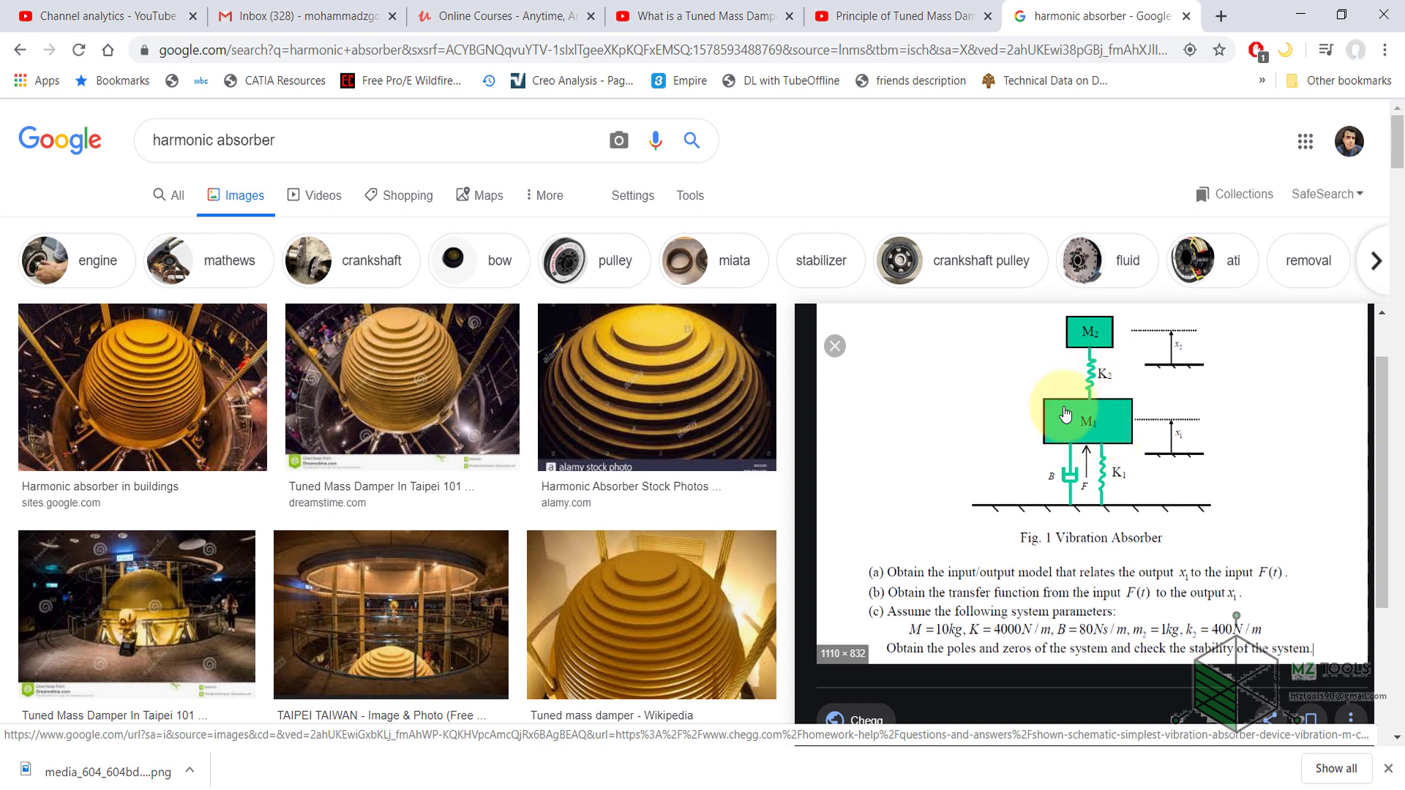
left_click(944, 13)
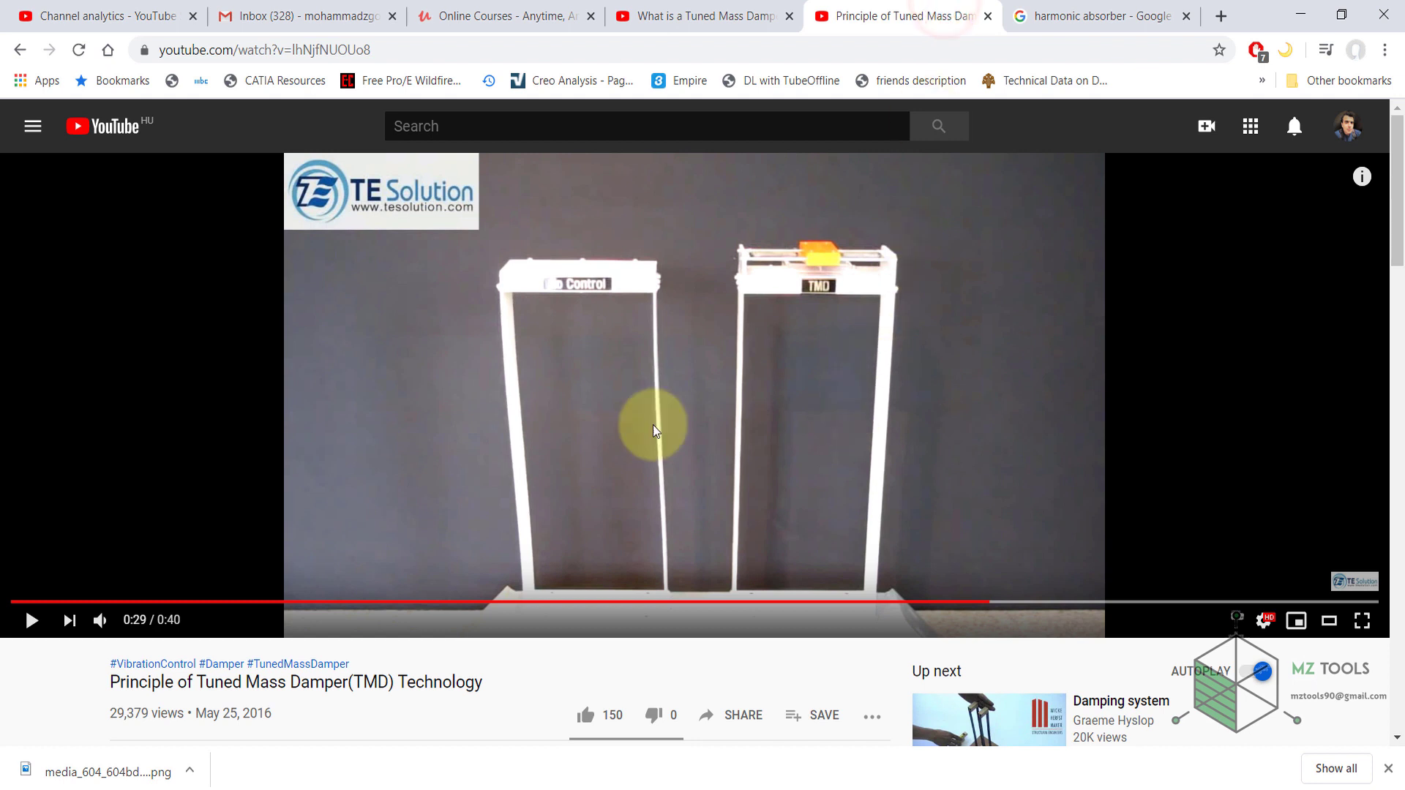
left_click(230, 602)
left_click(303, 448)
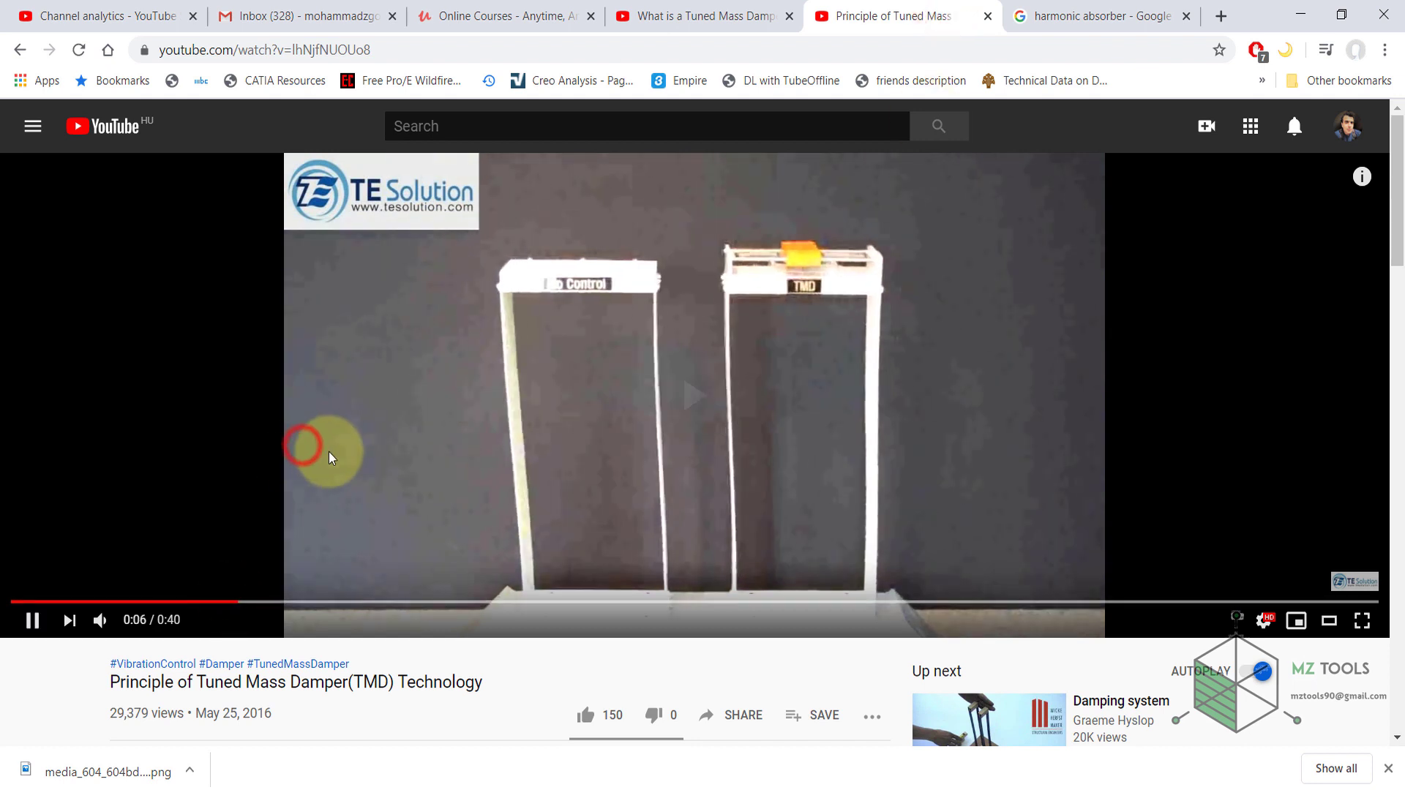
Mute the tuned mass damper video and pause it at 0:34
left_click(101, 621)
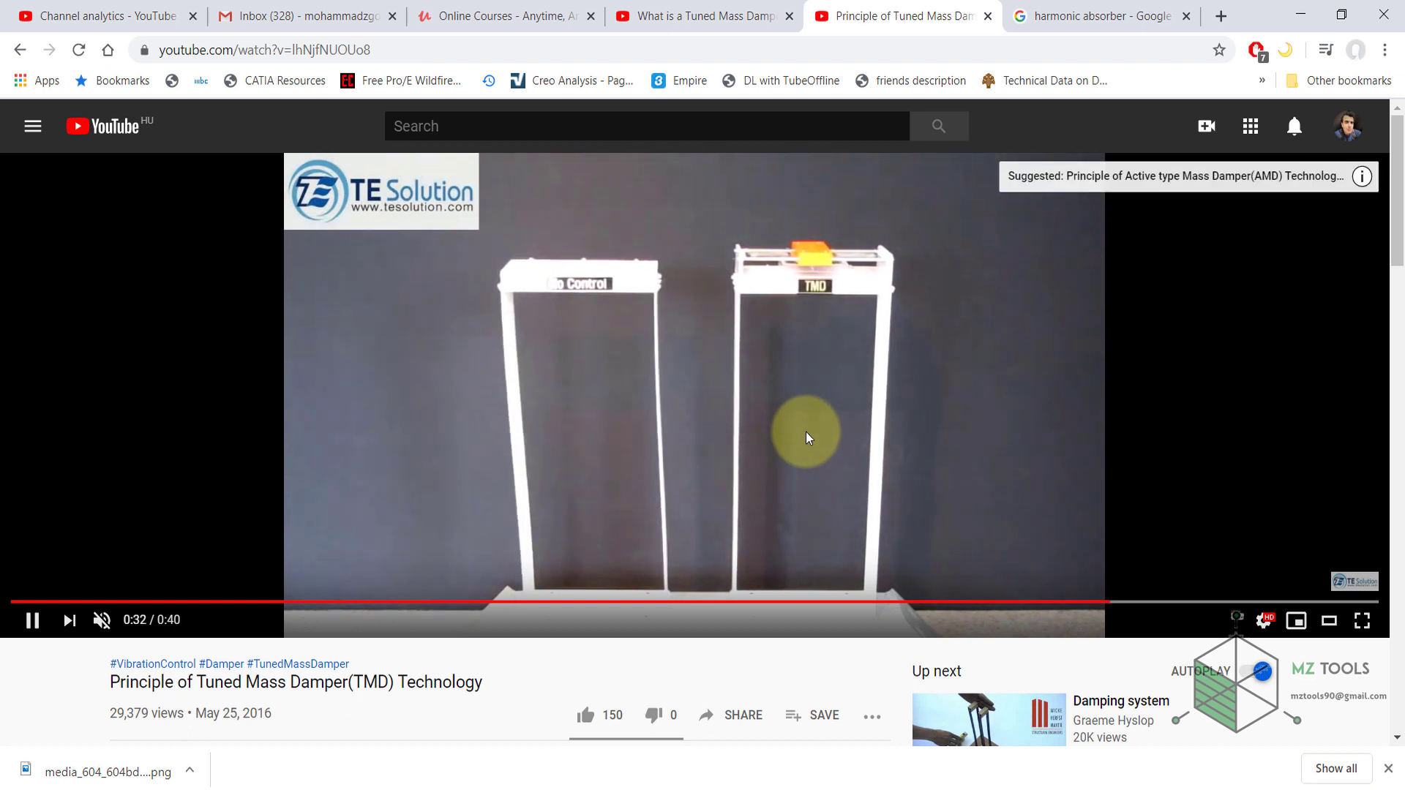
left_click(806, 380)
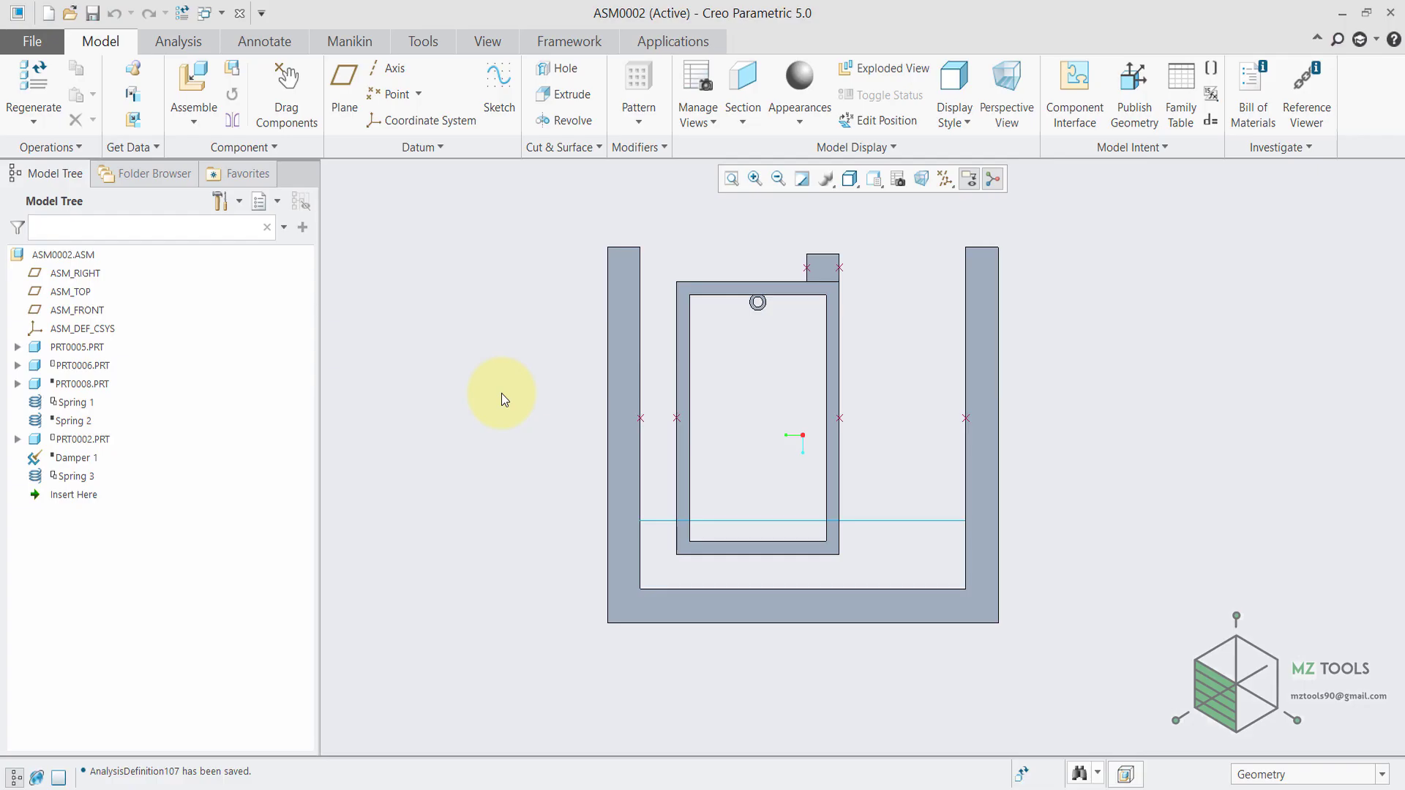
Orbit to a slanted view and drag the small top block to a new position
mouse_move(555, 389)
middle_mouse_down()
mouse_move(564, 411)
mouse_move(567, 398)
middle_mouse_up()
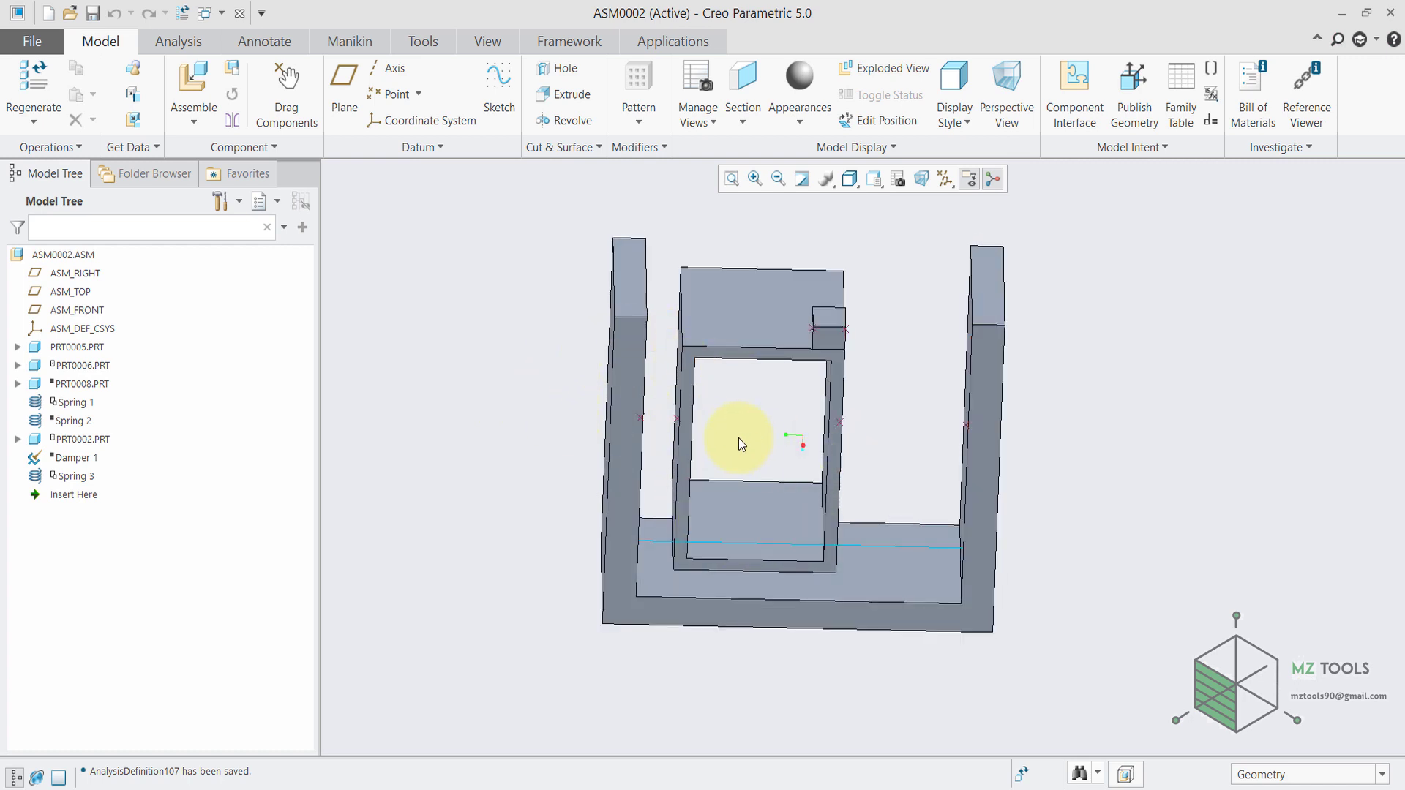
middle_click_drag(739, 432, 732, 395)
left_click(286, 88)
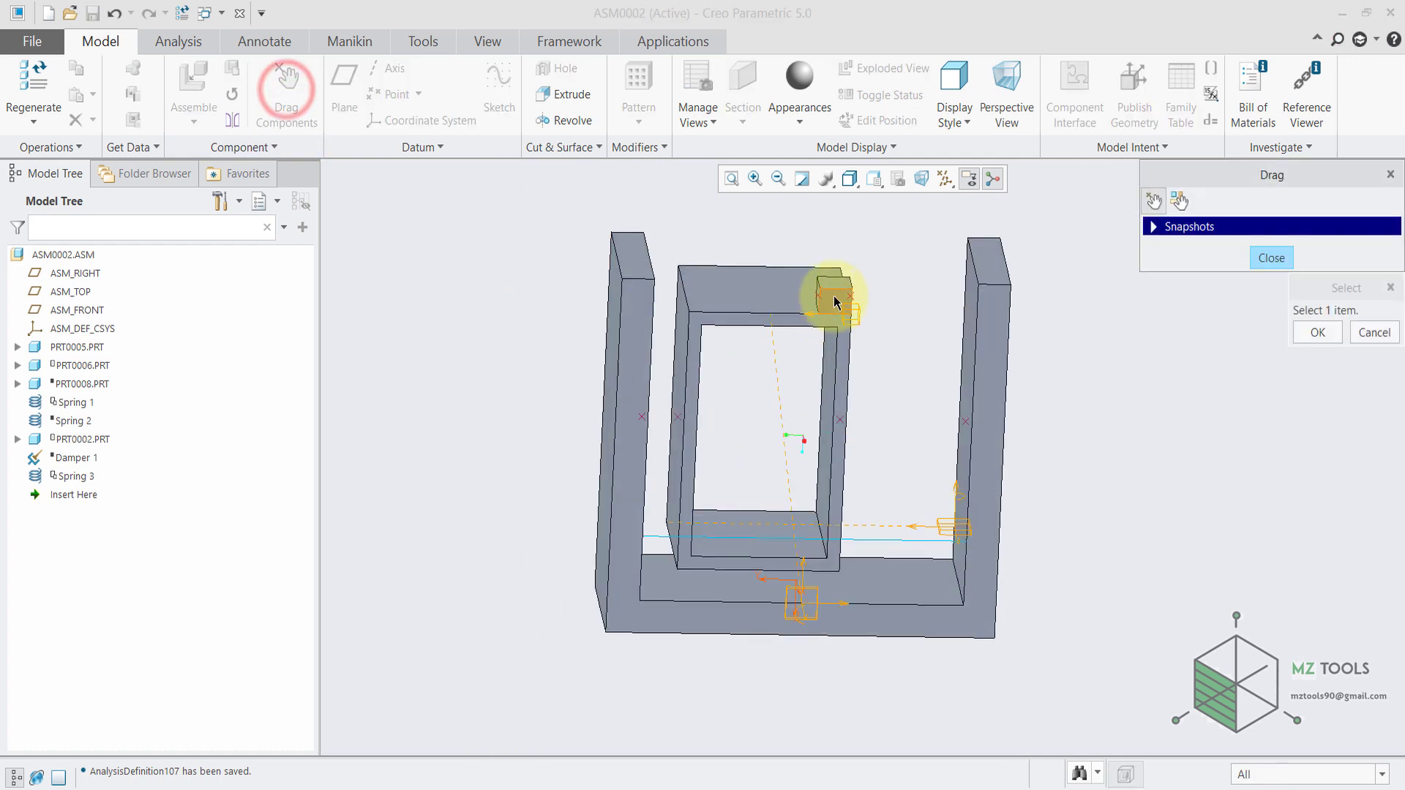
scroll(831, 307, "down", 2)
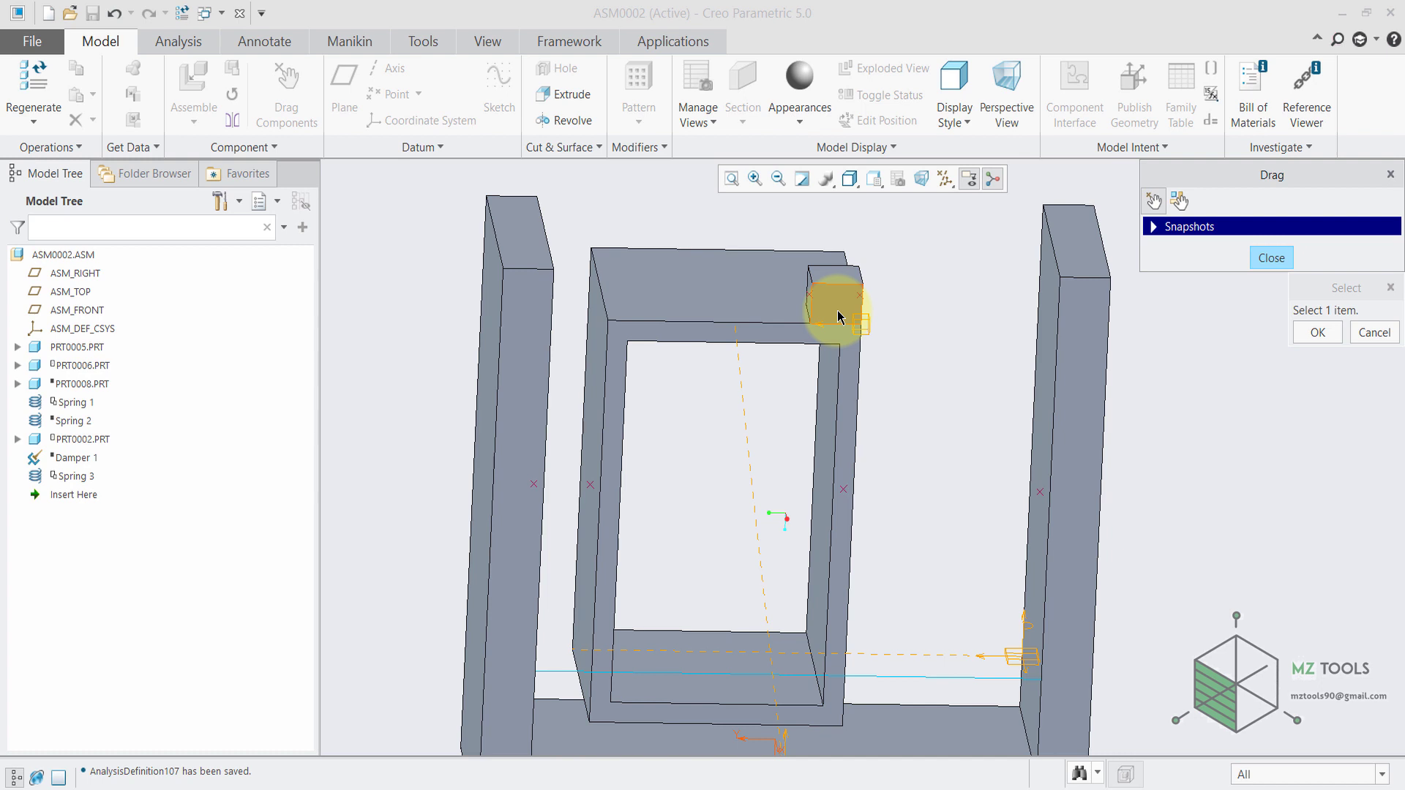
scroll(839, 316, "up", 2)
left_click(837, 299)
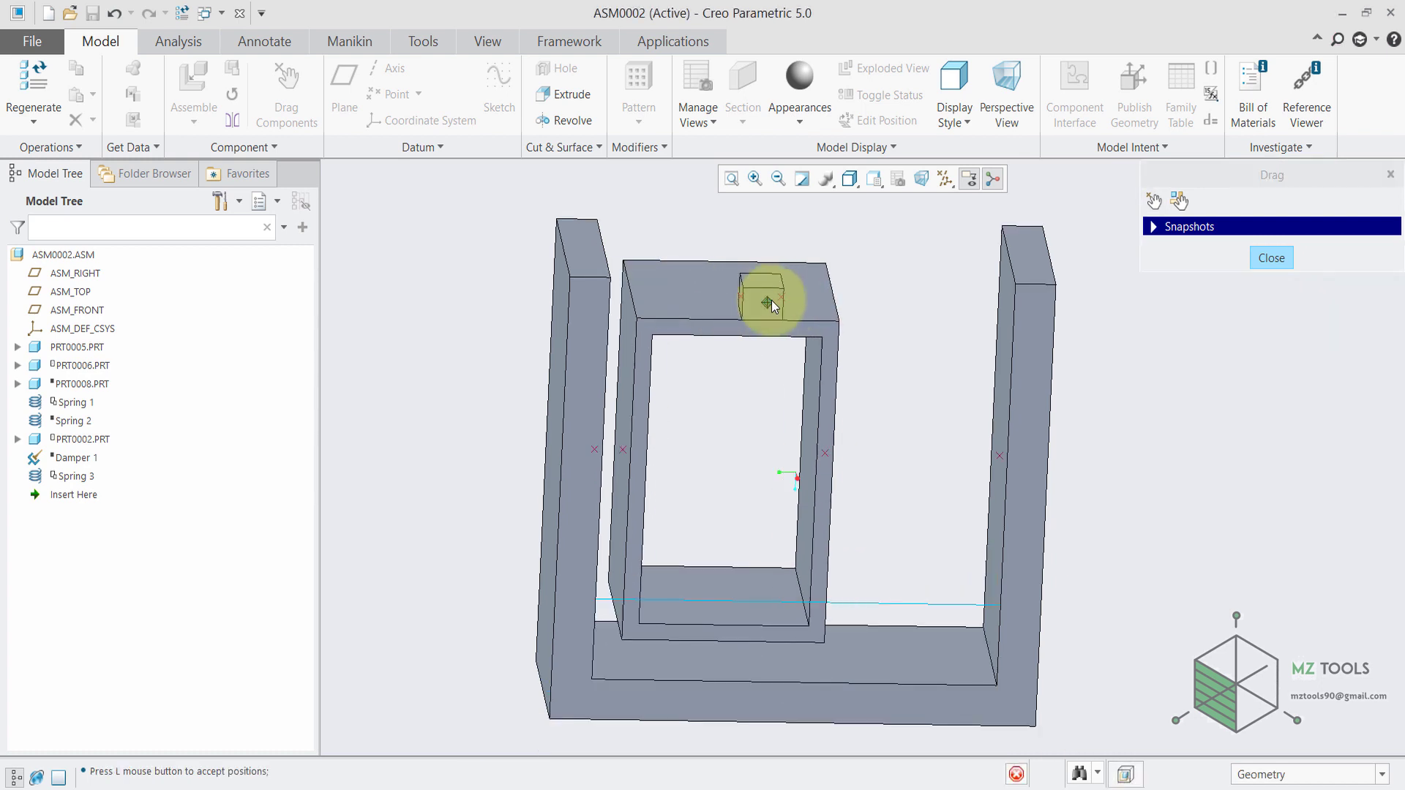
left_click(813, 318)
Drag the inner frame to new positions within the U-shaped base, then finish dragging
left_click(720, 305)
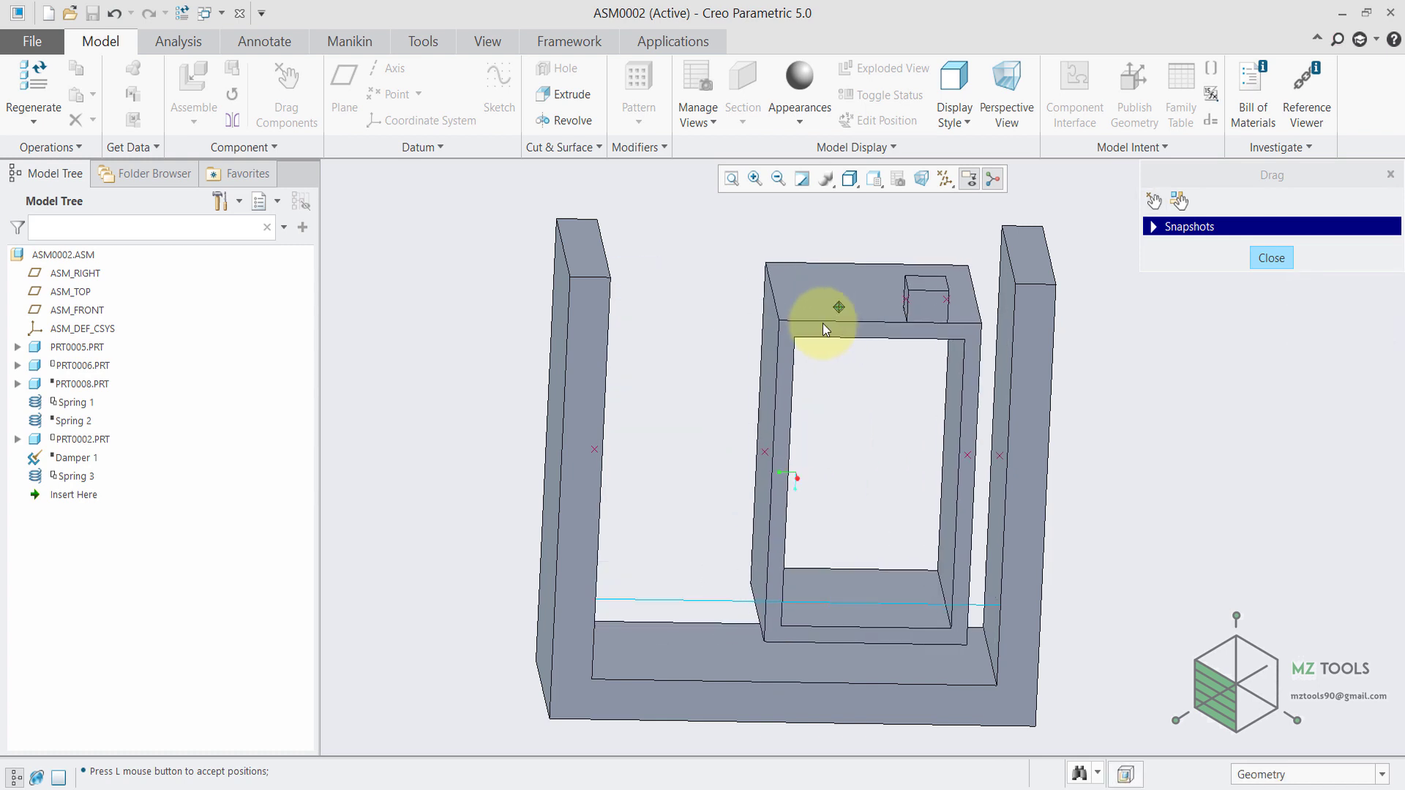
left_click(826, 329)
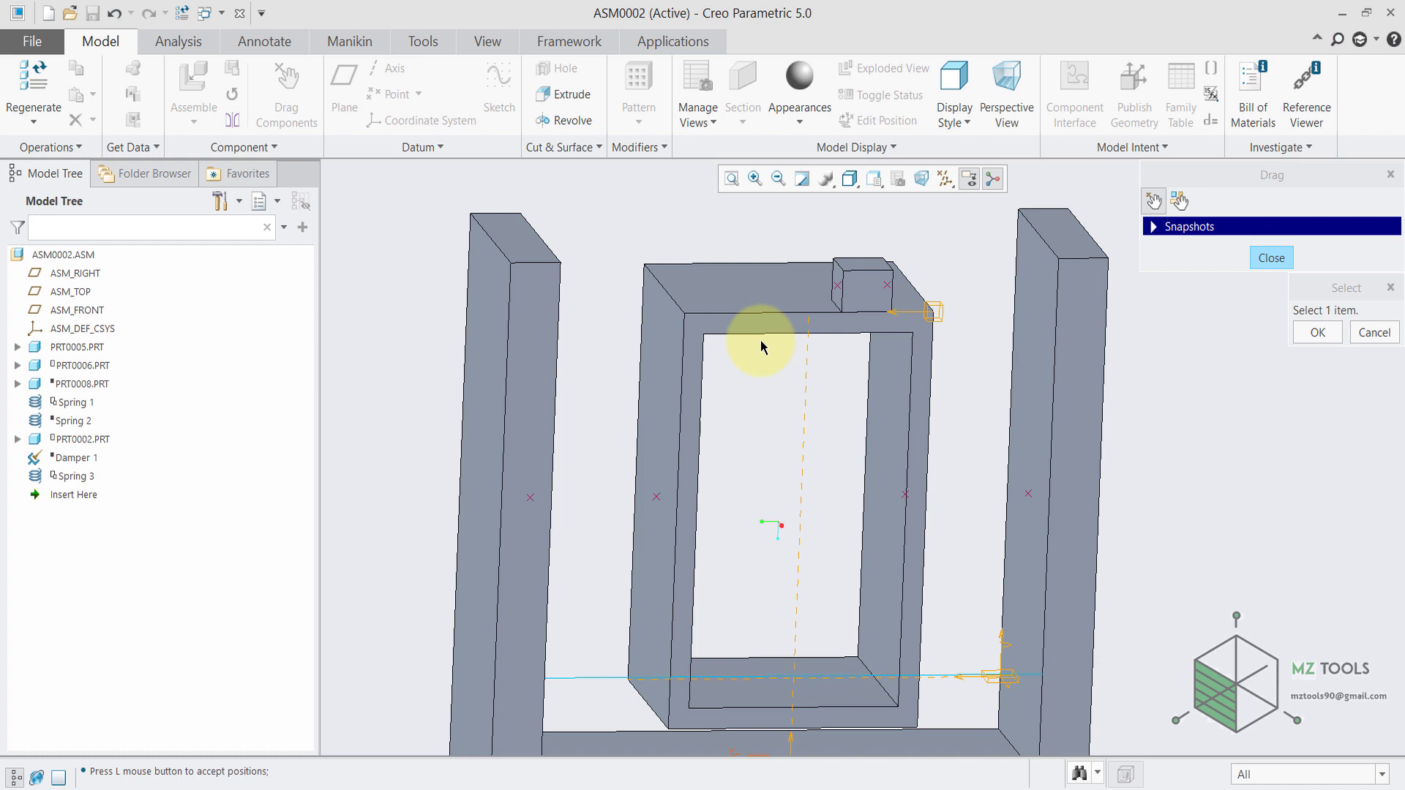
scroll(761, 346, "up", 2)
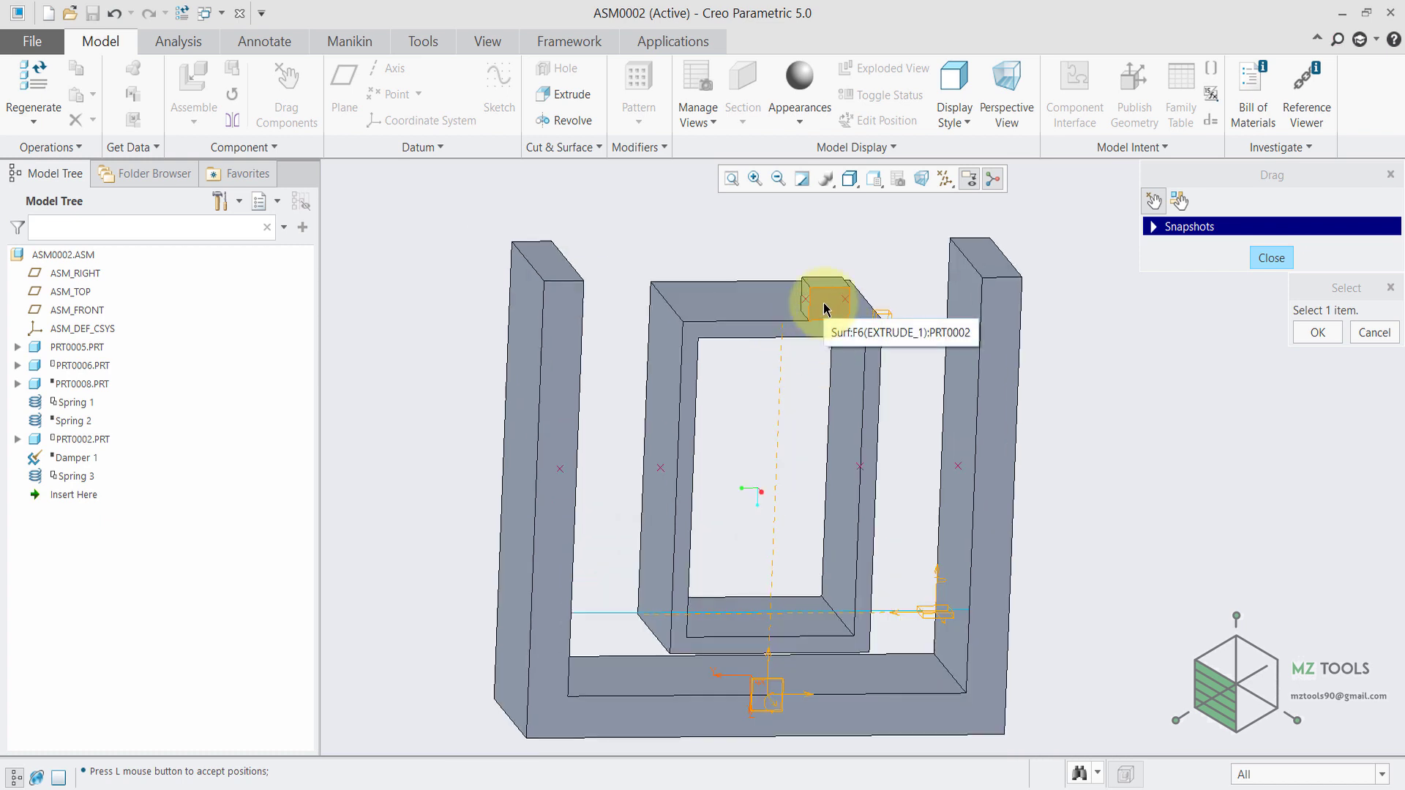
middle_click_drag(824, 308, 847, 330)
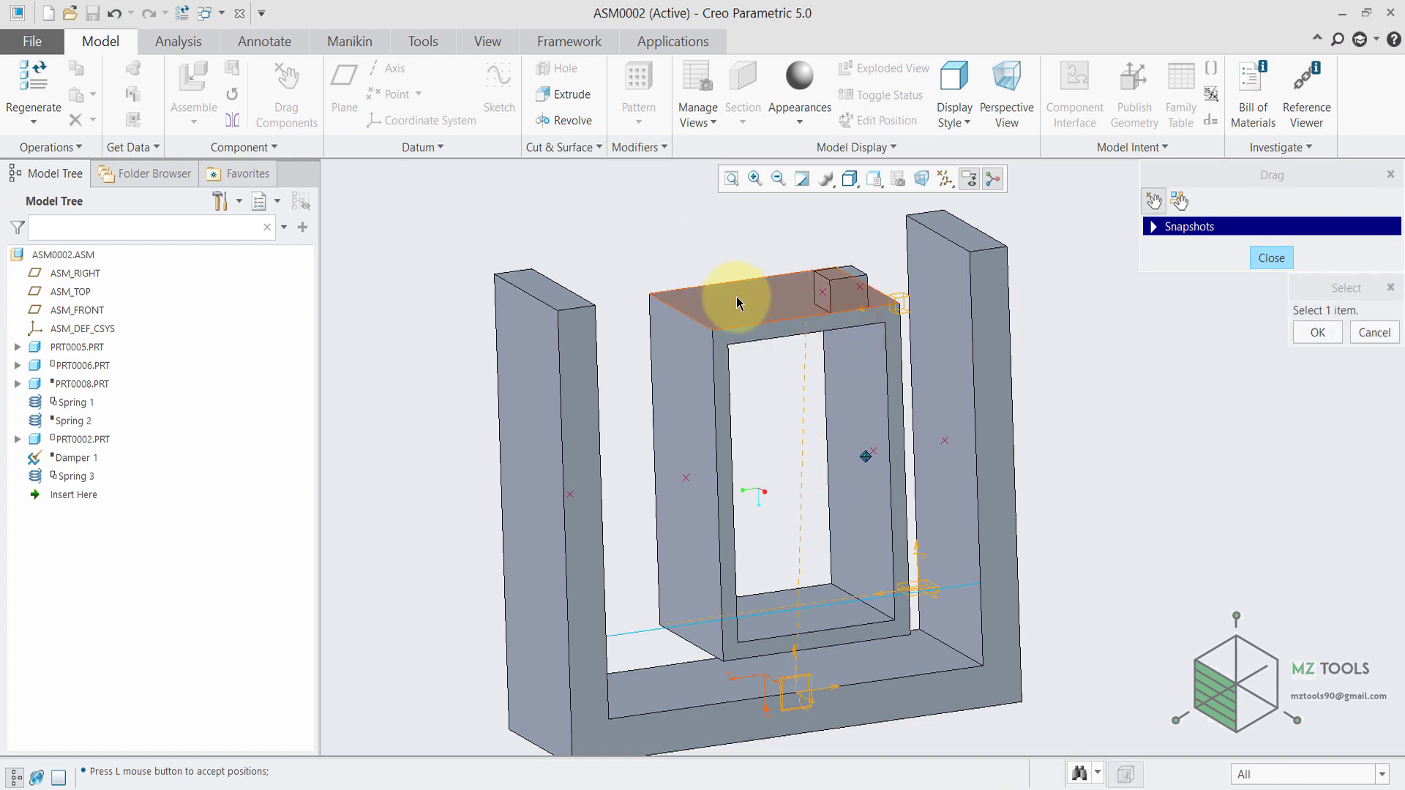
left_click(737, 300)
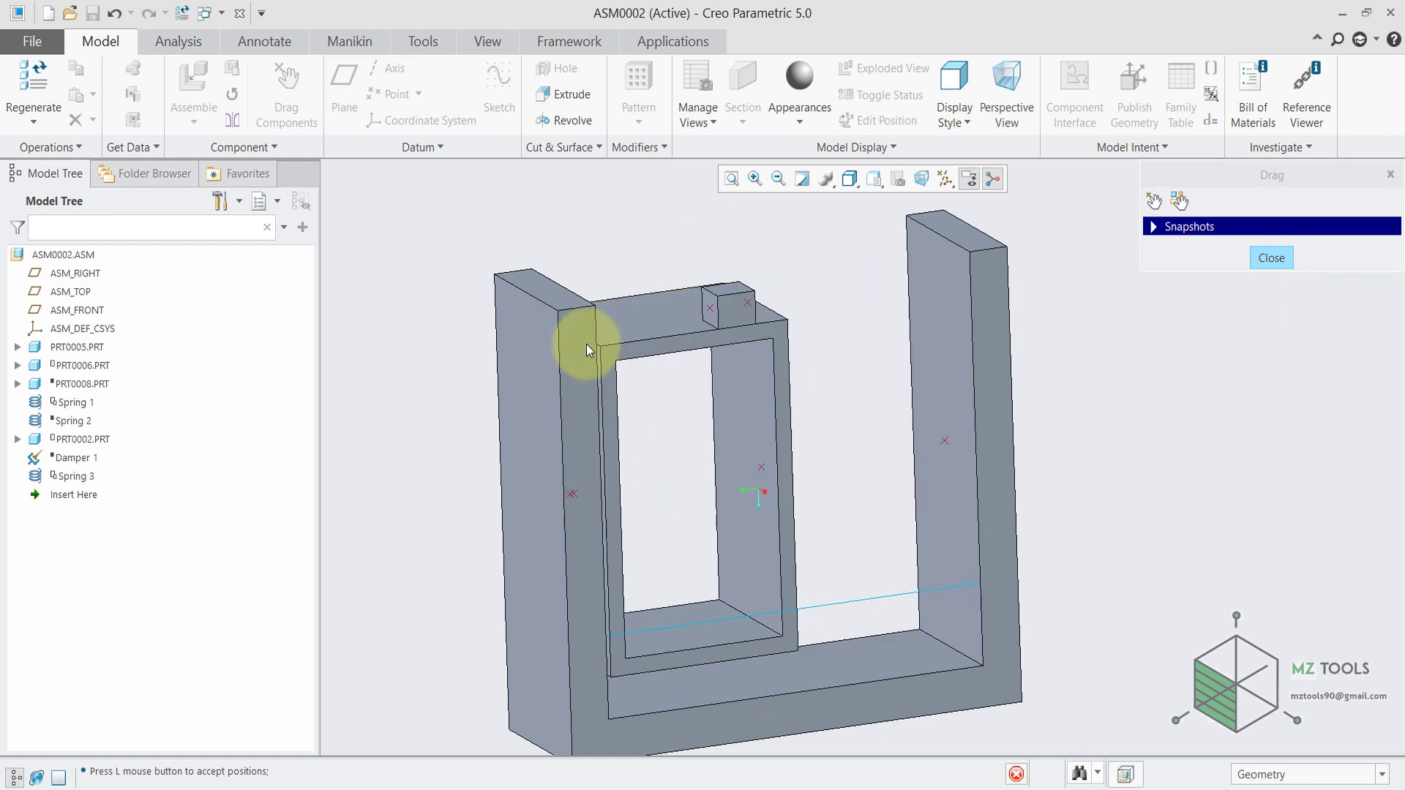
left_click(748, 308)
left_click(681, 235)
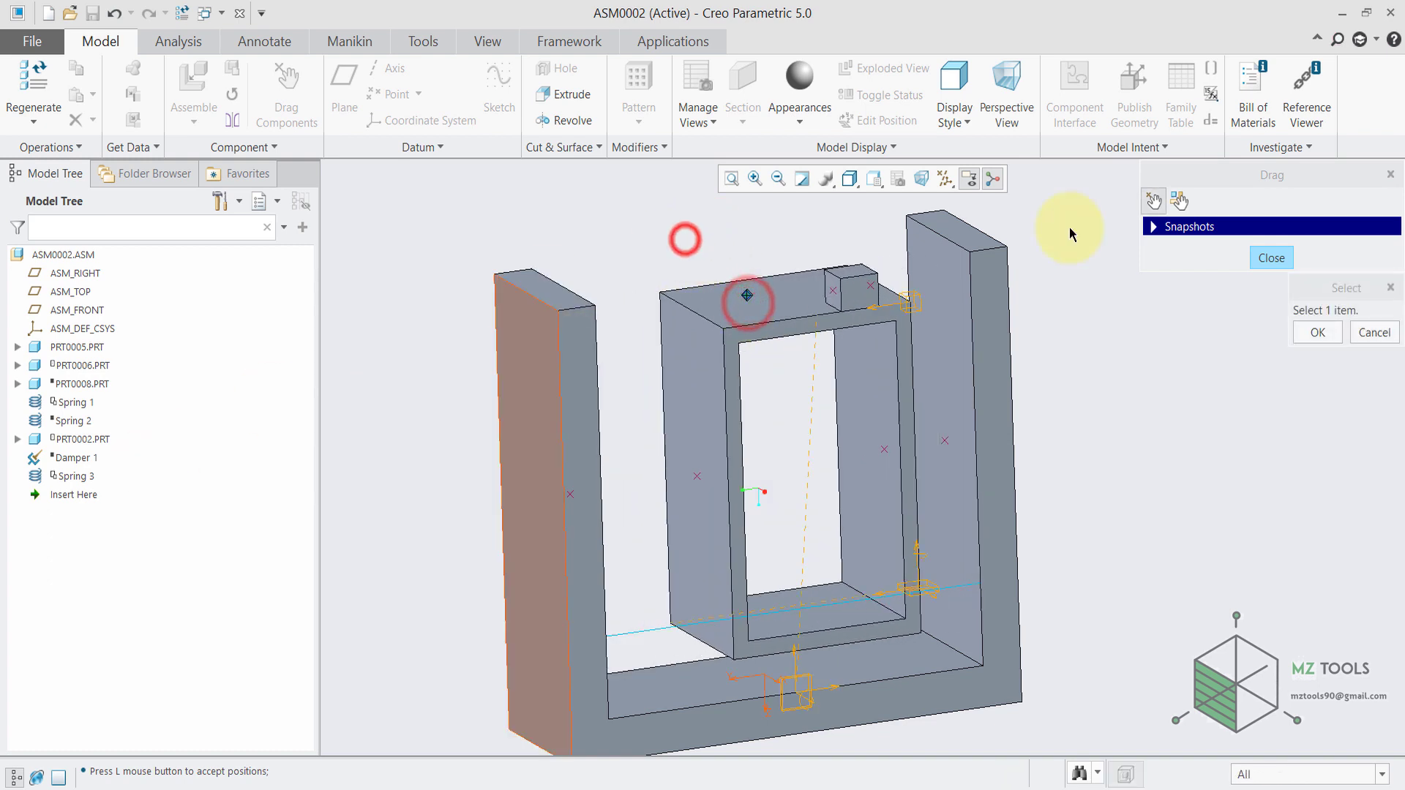
left_click(1271, 258)
Review PRT0006's Connection_18 ±120 translation limits and Connection_30 distance 50, then accept
left_click(77, 365)
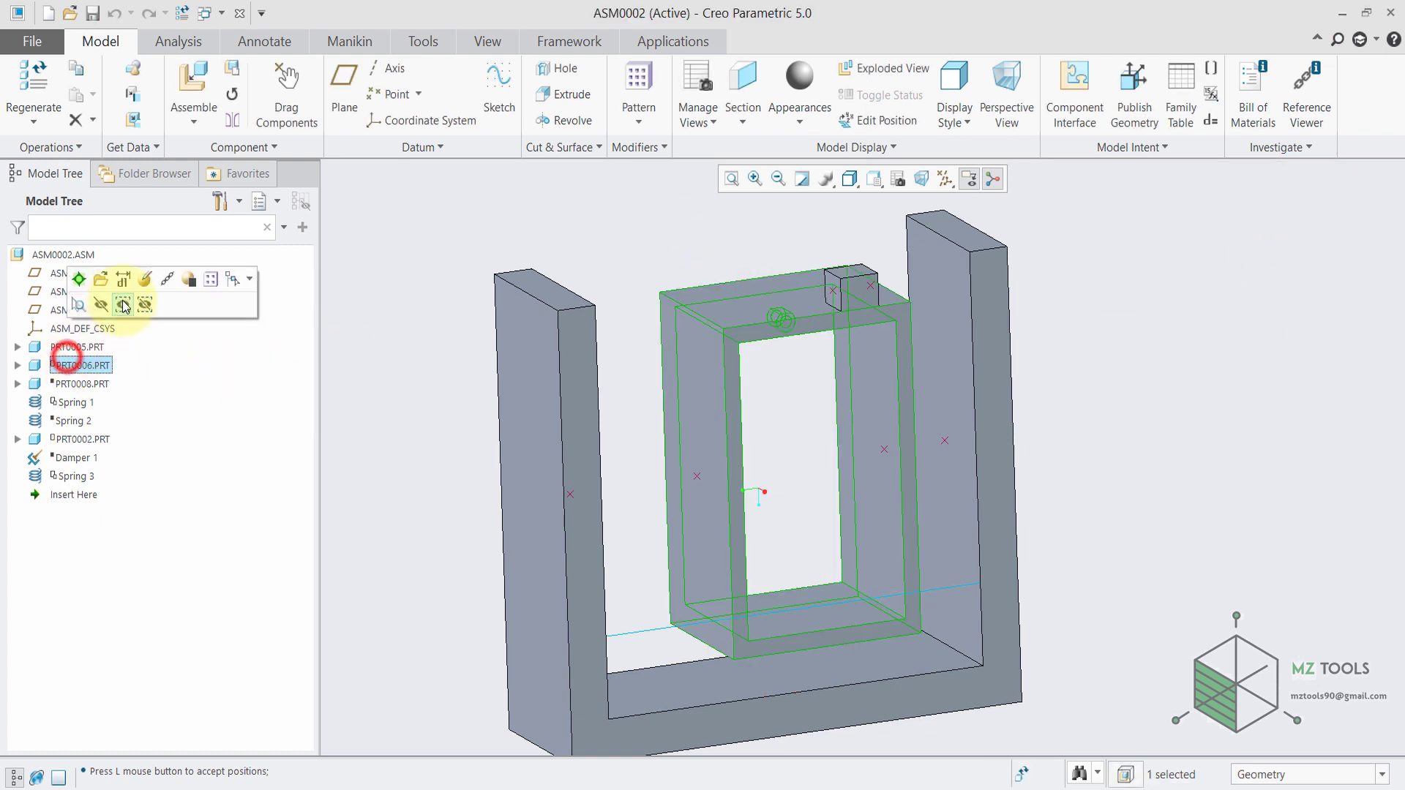
left_click(147, 280)
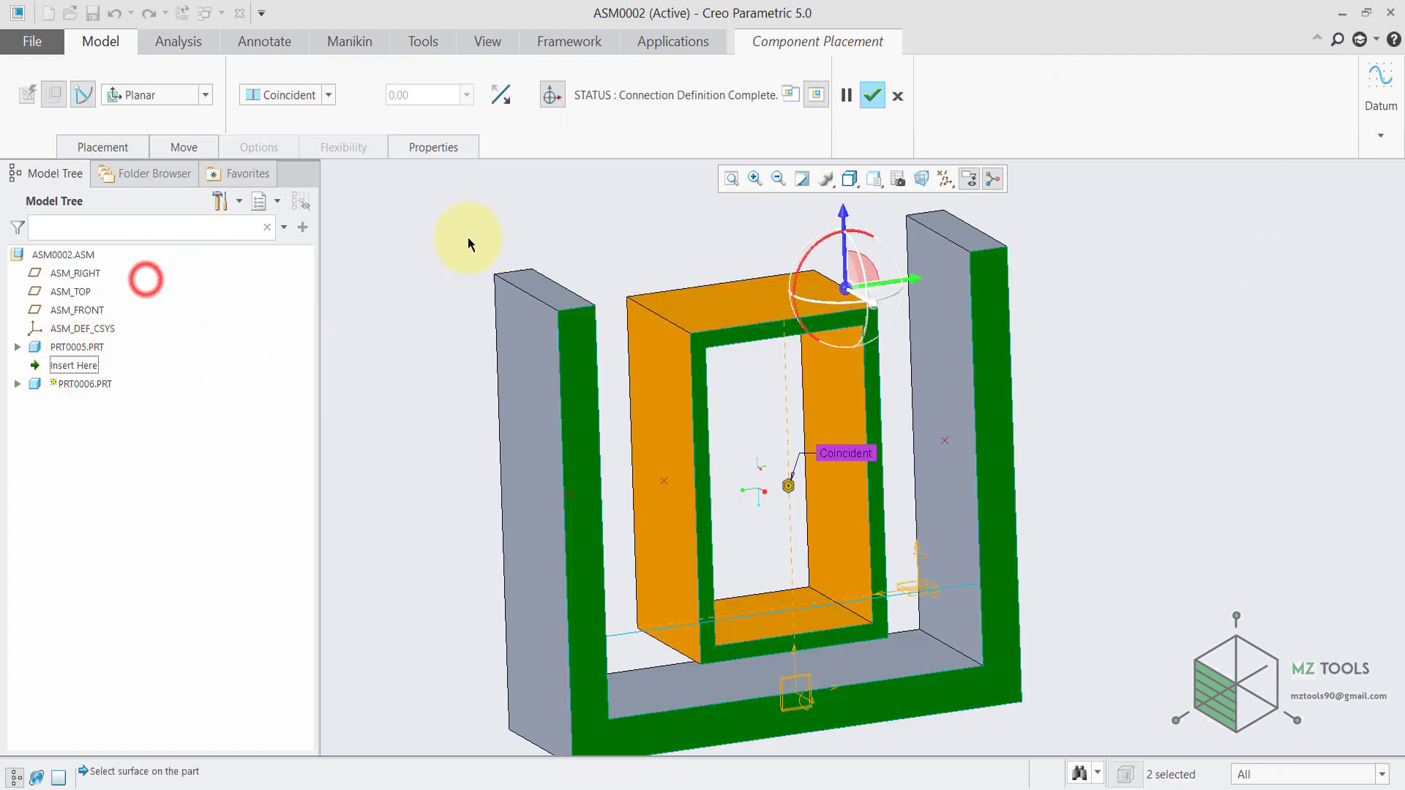
left_click(102, 147)
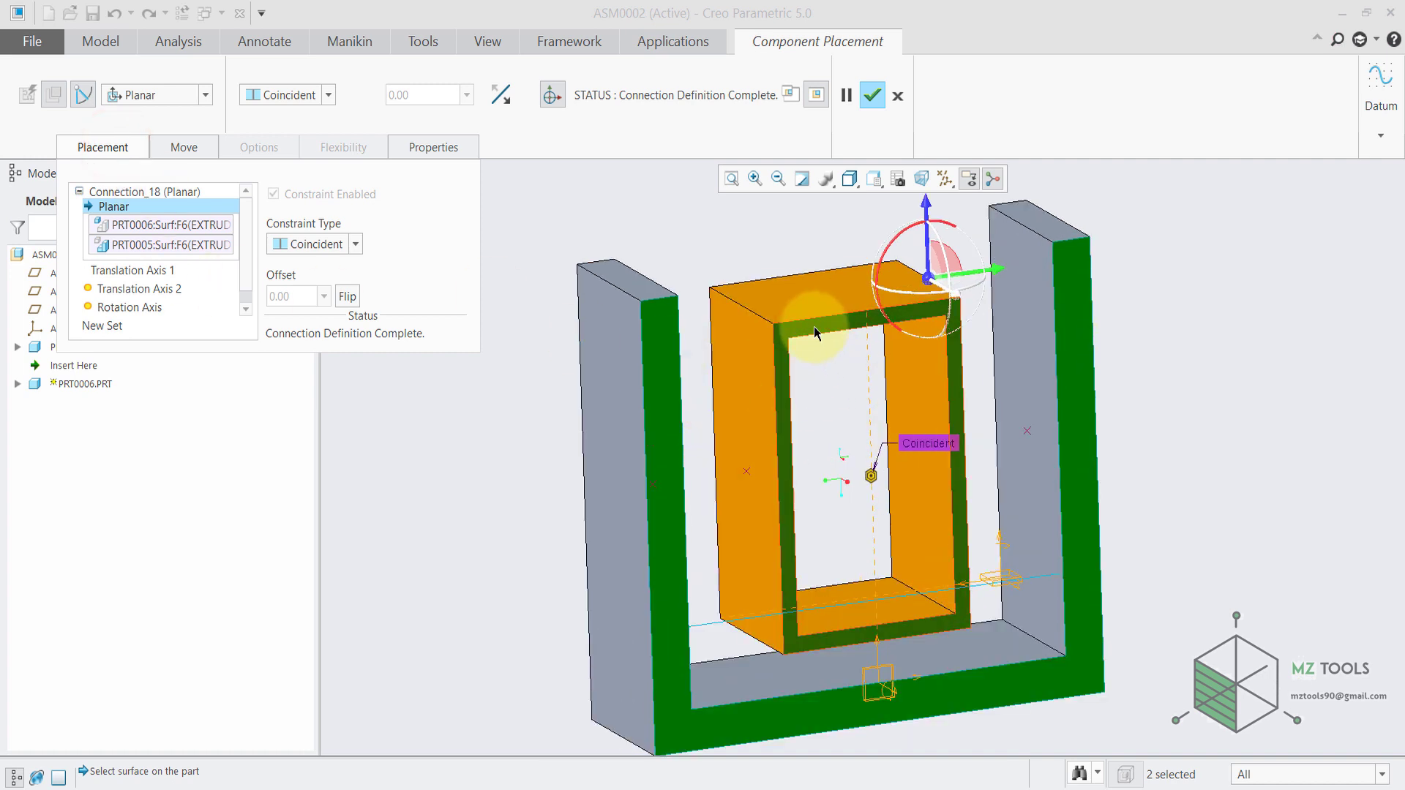
left_click(143, 275)
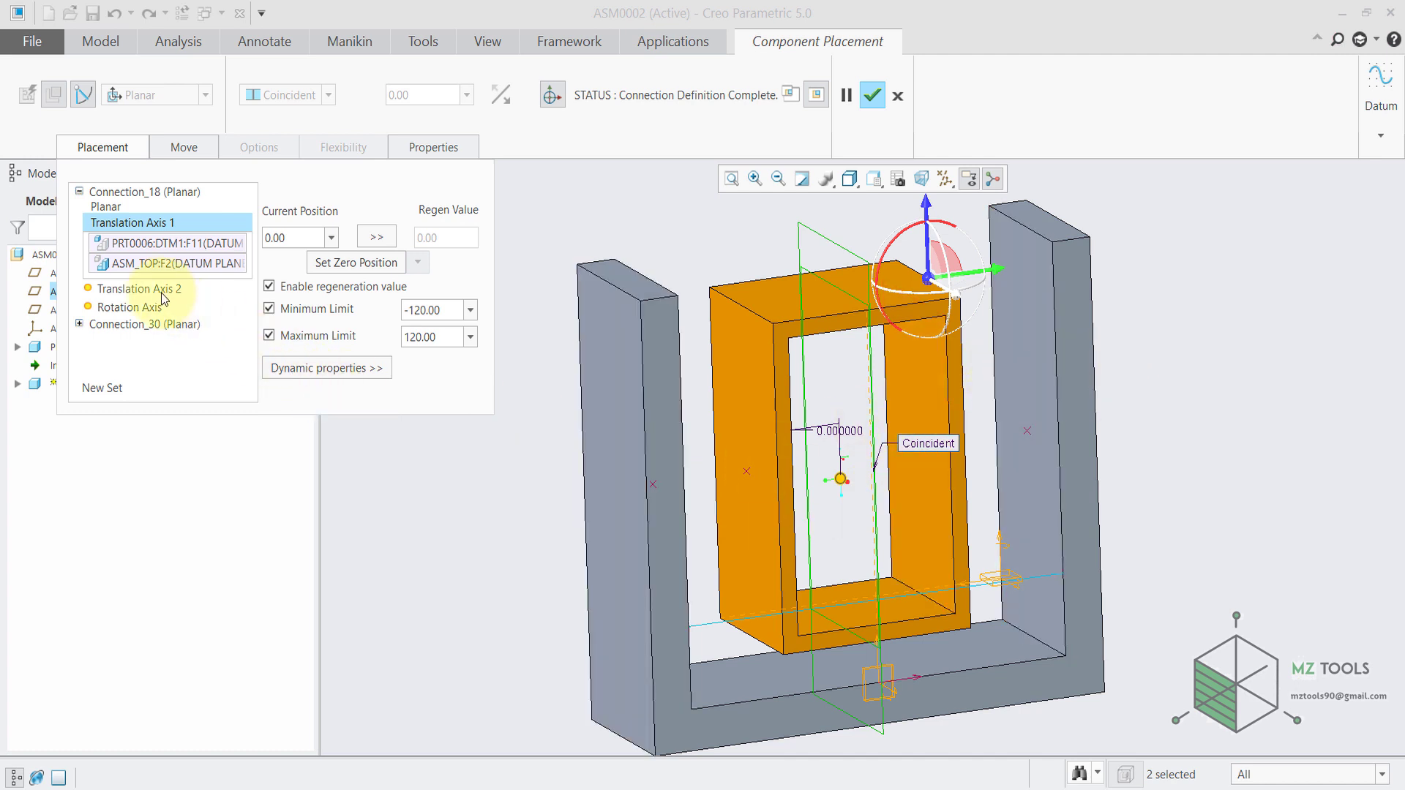
left_click(174, 324)
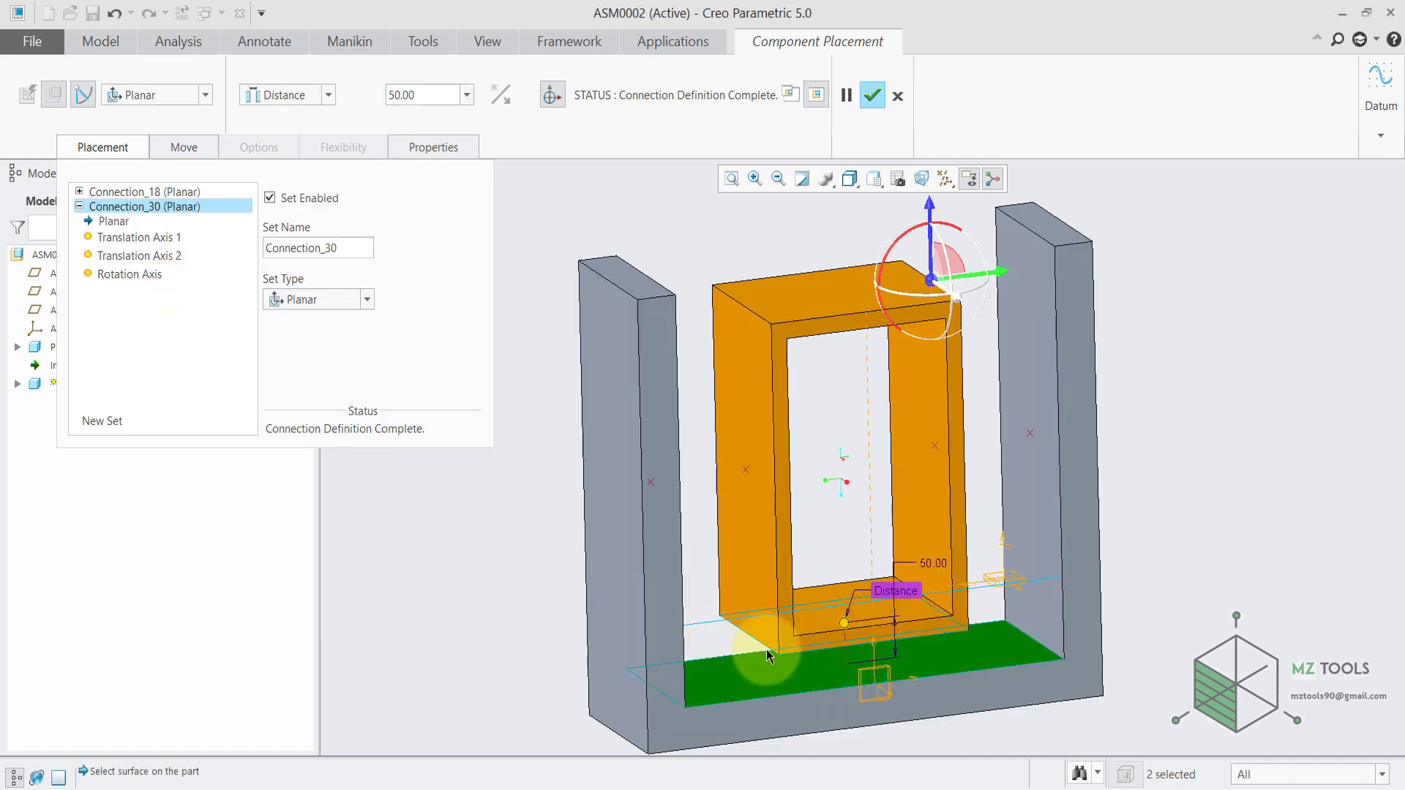
scroll(796, 669, "up", 1)
scroll(796, 668, "down", 1)
middle_click_drag(853, 602, 551, 214)
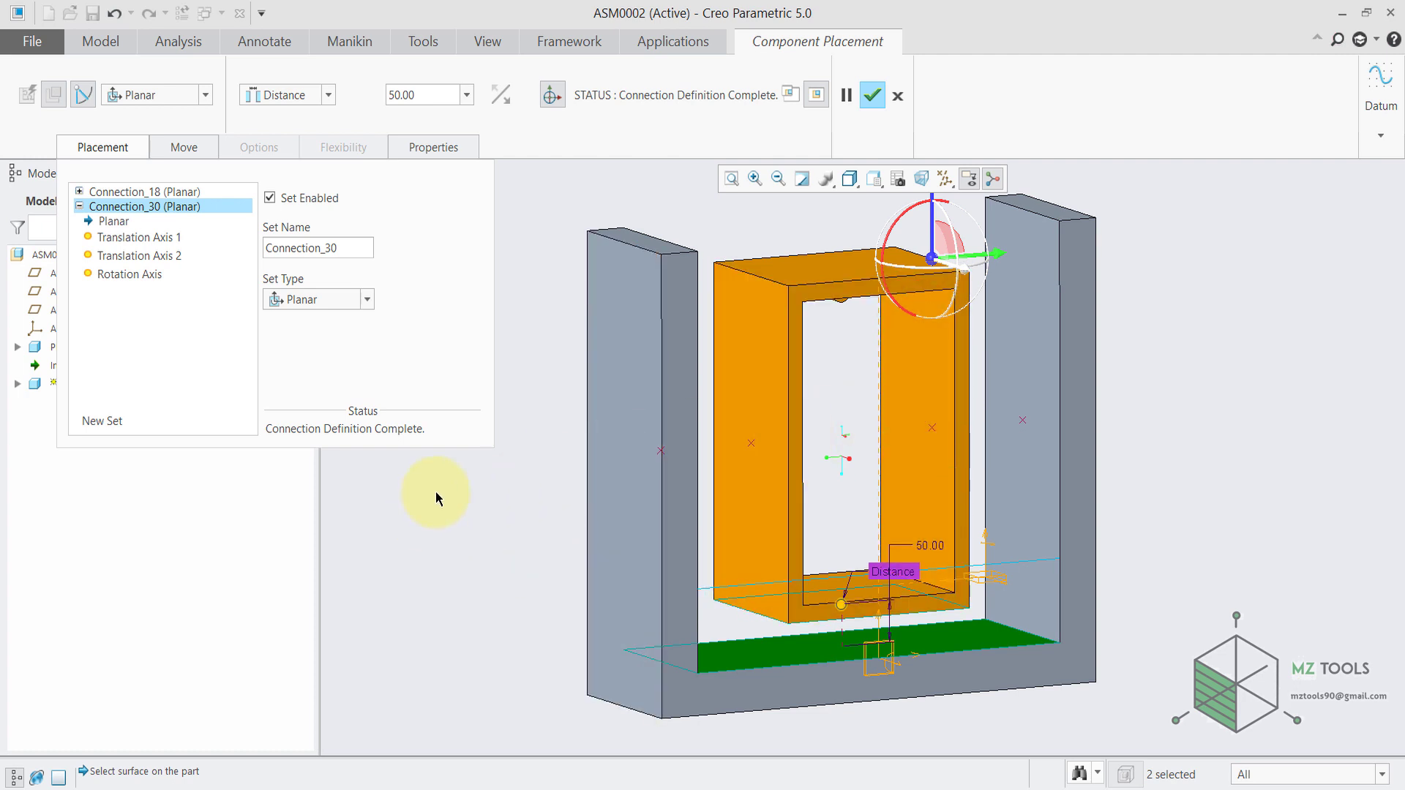
left_click(873, 96)
Open the top block PRT0002's slider connection definition to inspect its constraints
left_click(422, 361)
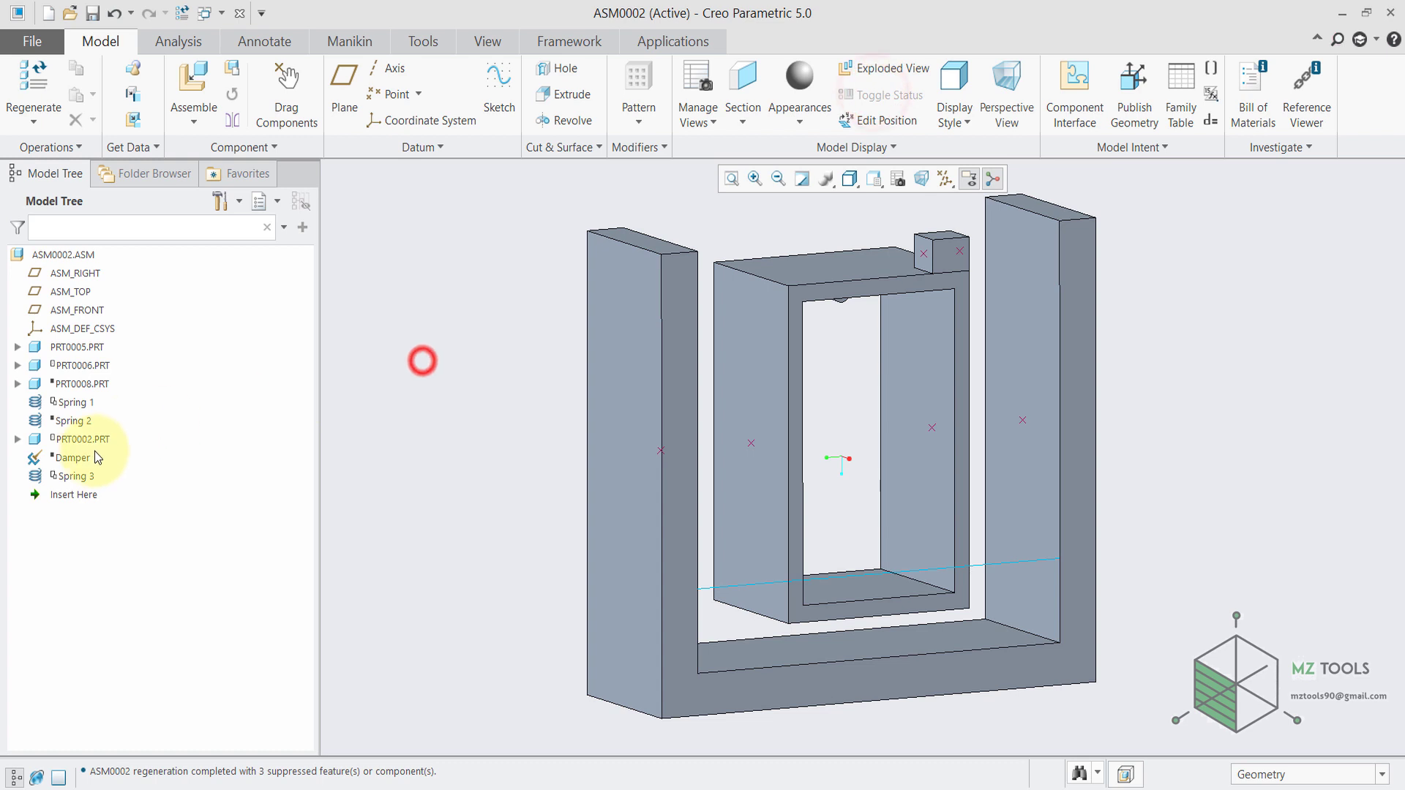
left_click(88, 444)
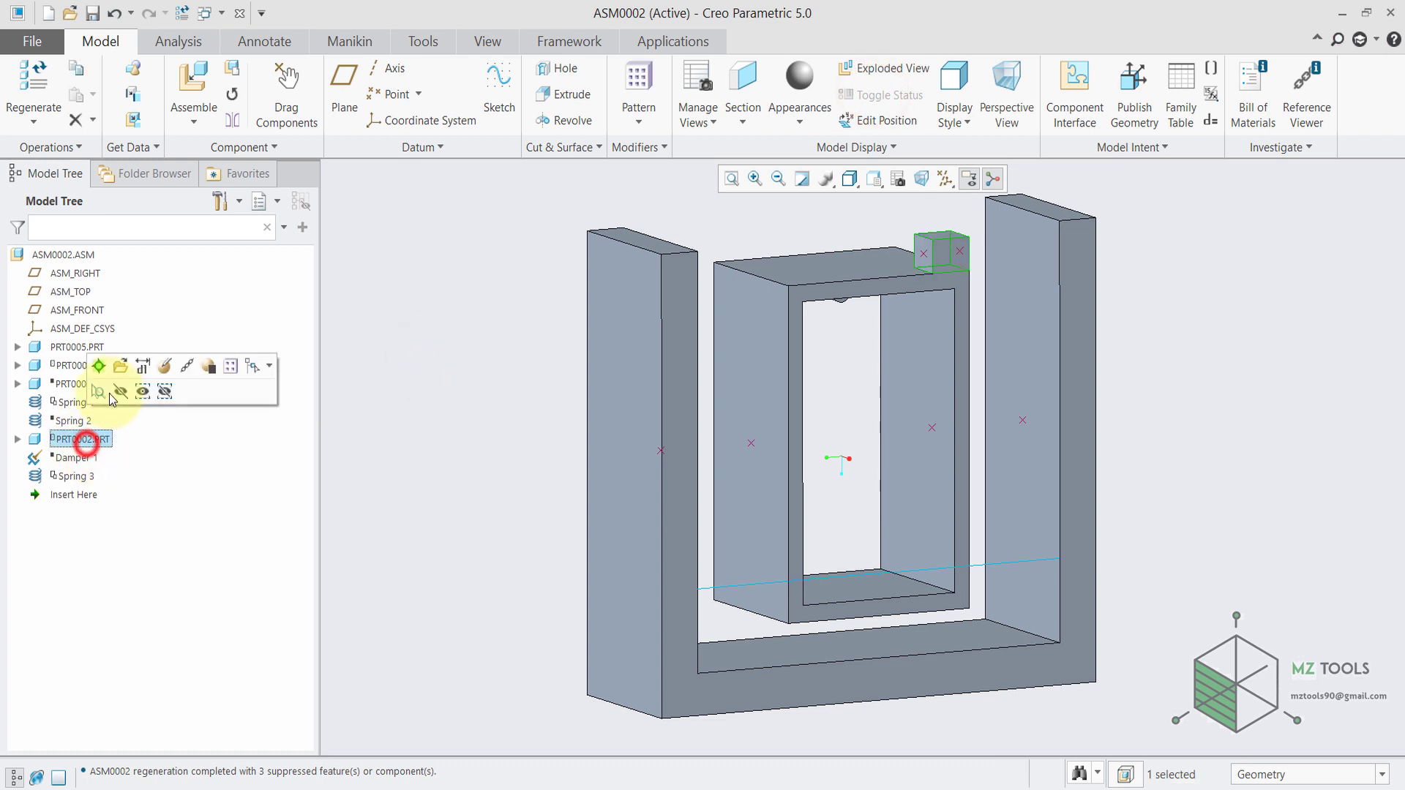
left_click(164, 367)
left_click(123, 149)
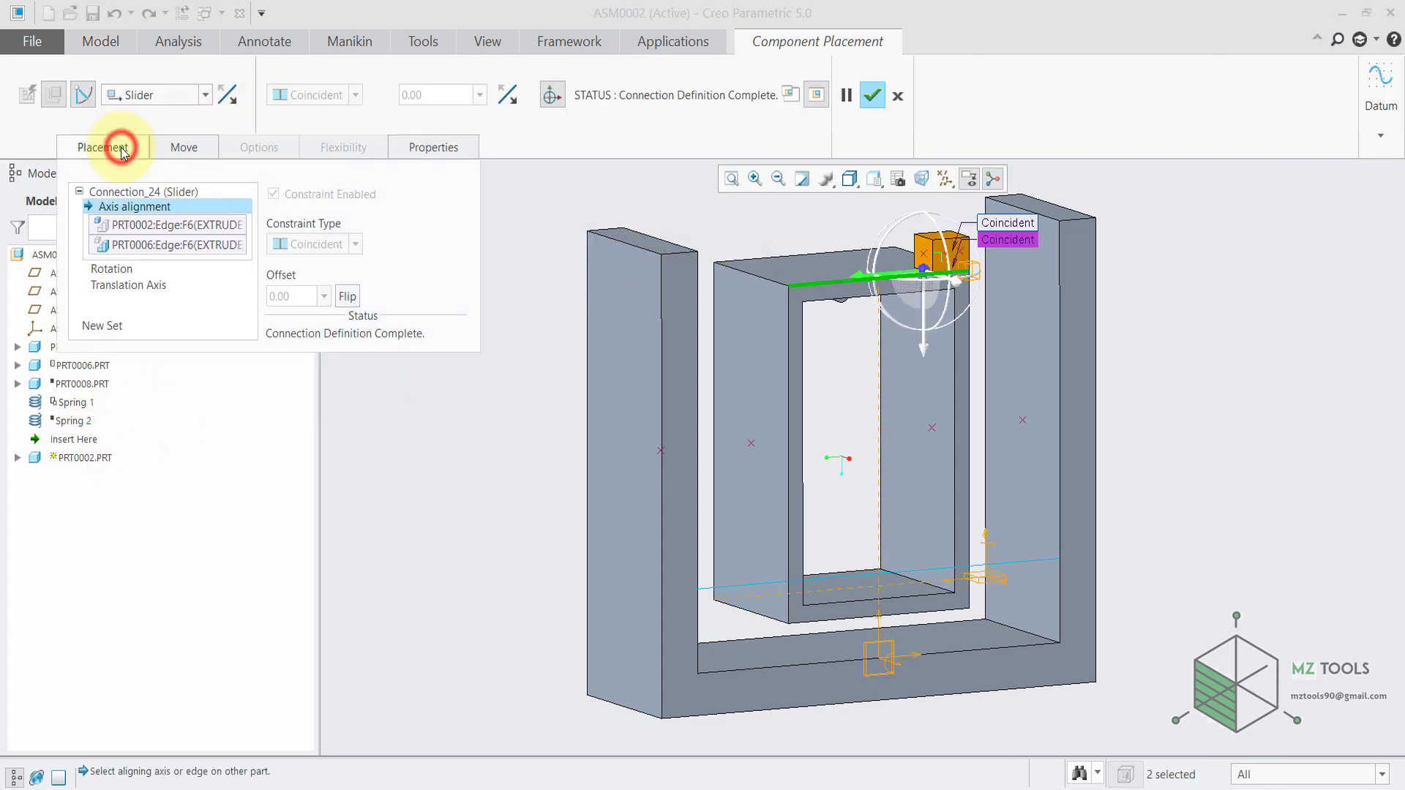
scroll(966, 285, "down", 3)
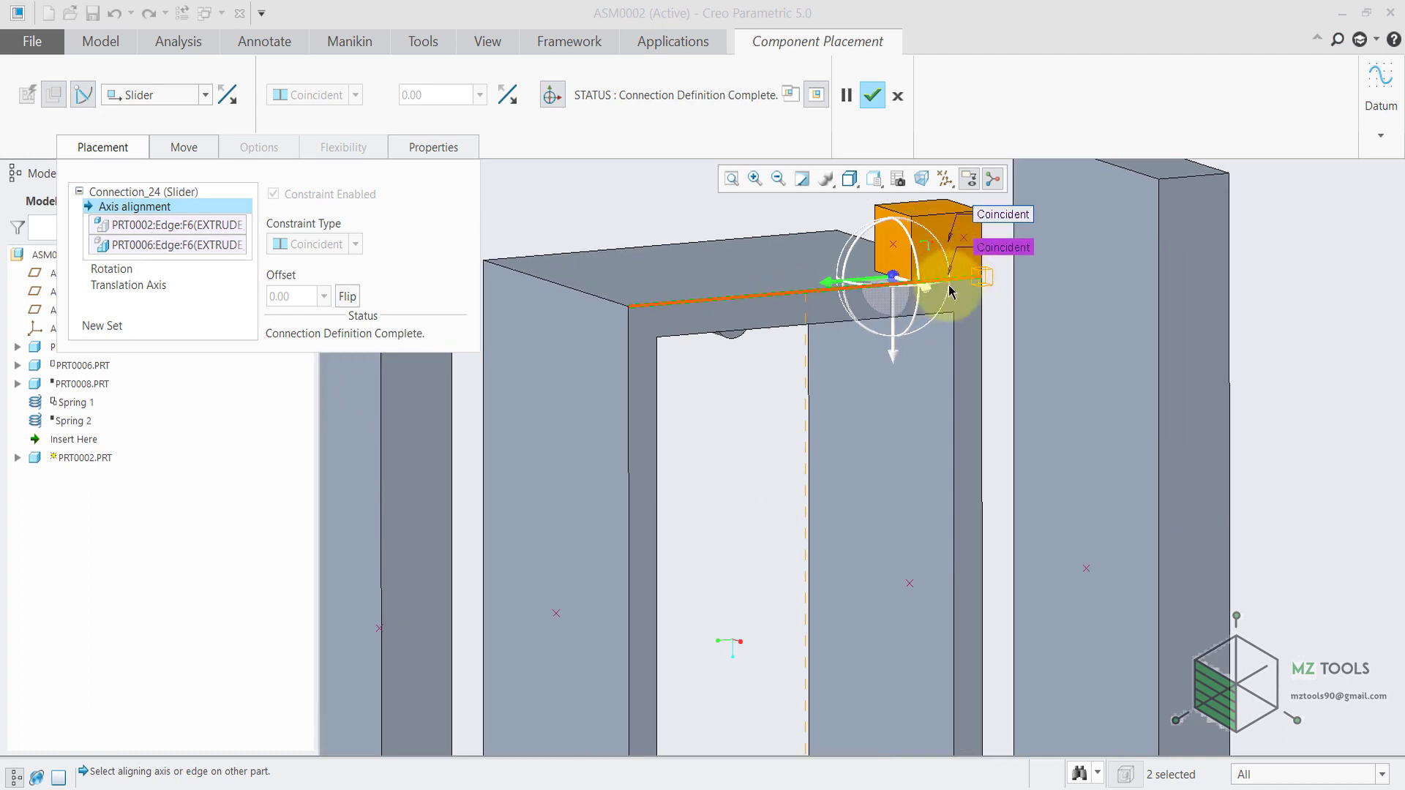
scroll(915, 363, "up", 1)
scroll(915, 363, "down", 1)
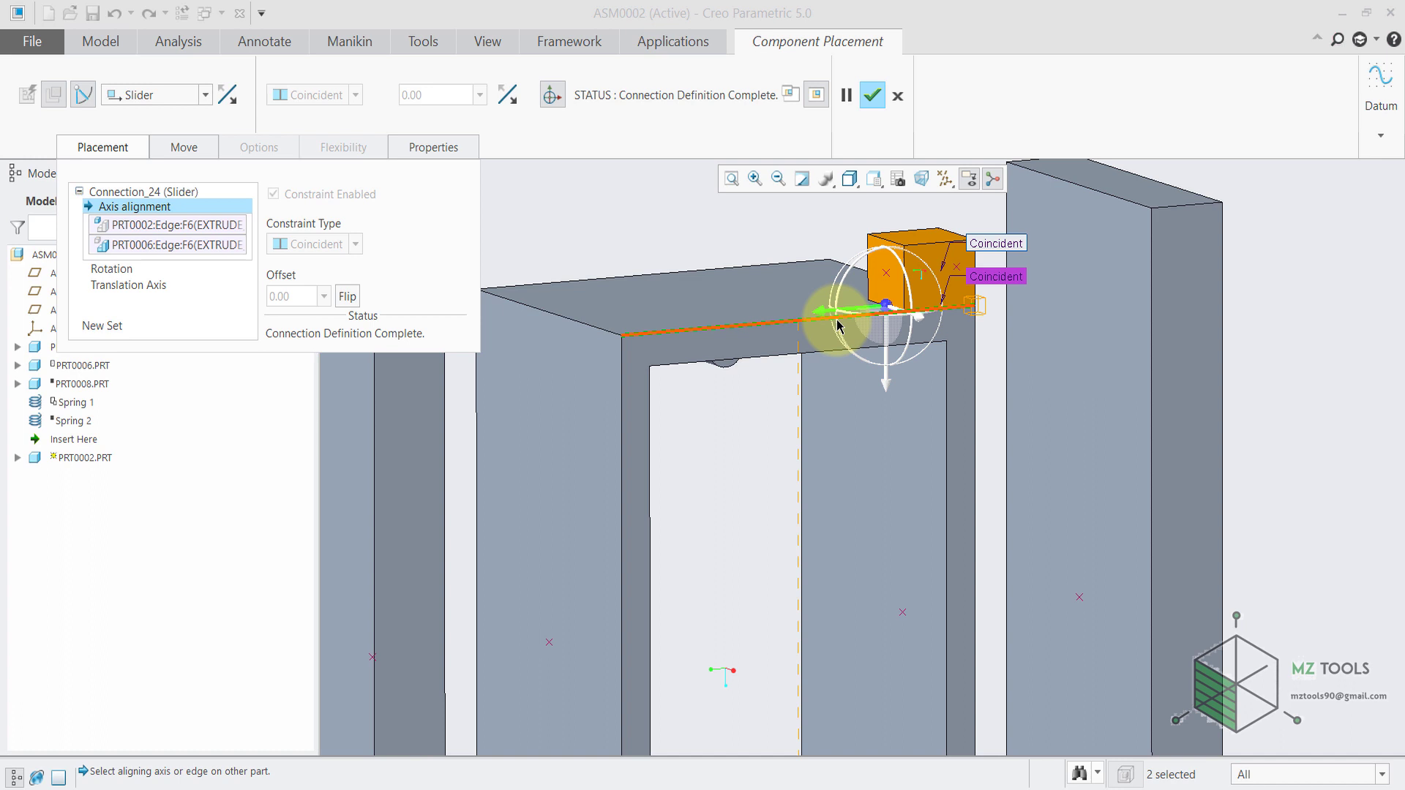
Accept slider Connection_24 with coincident axis alignment and orbit to a near-front view
middle_click_drag(831, 351, 798, 350)
scroll(798, 350, "up", 5)
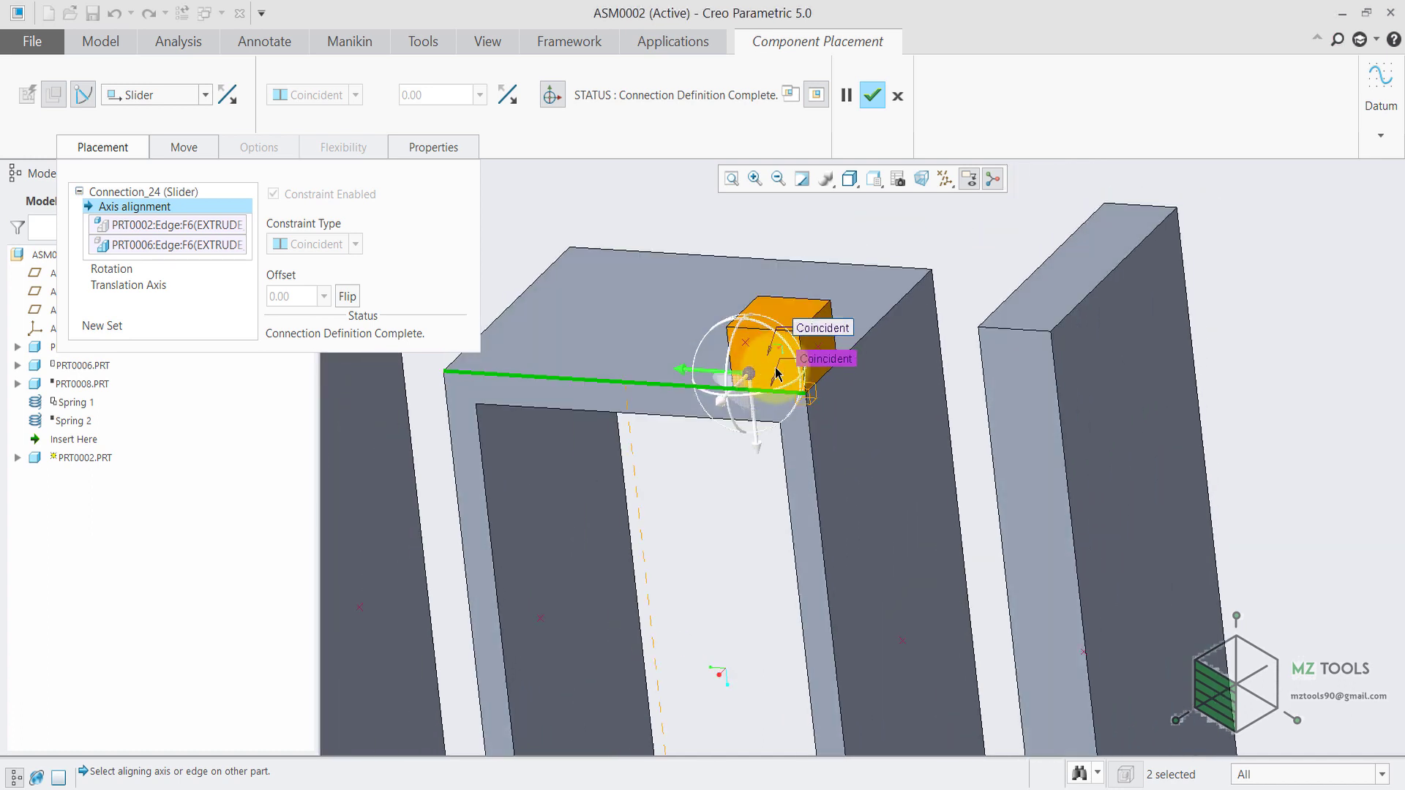
scroll(752, 389, "down", 3)
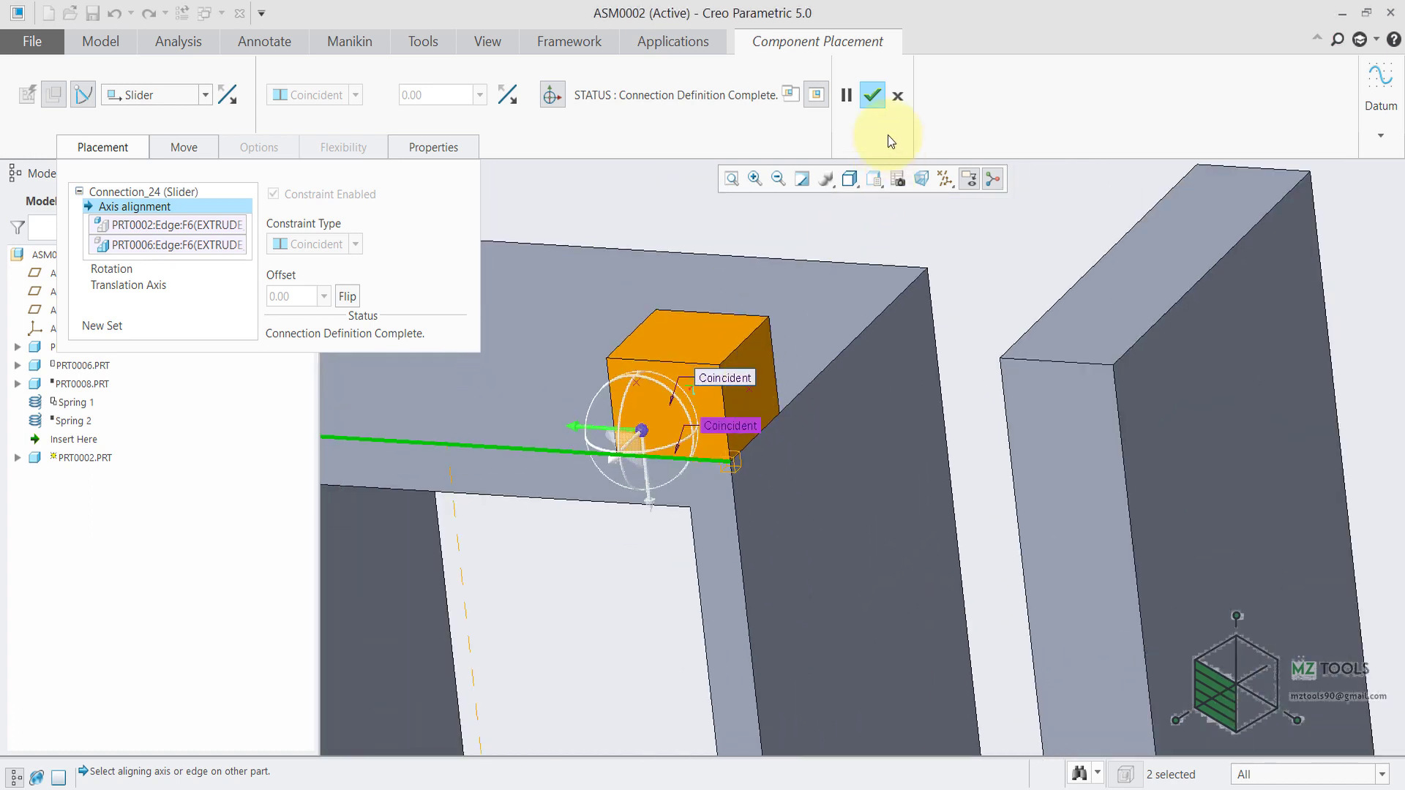
left_click(873, 95)
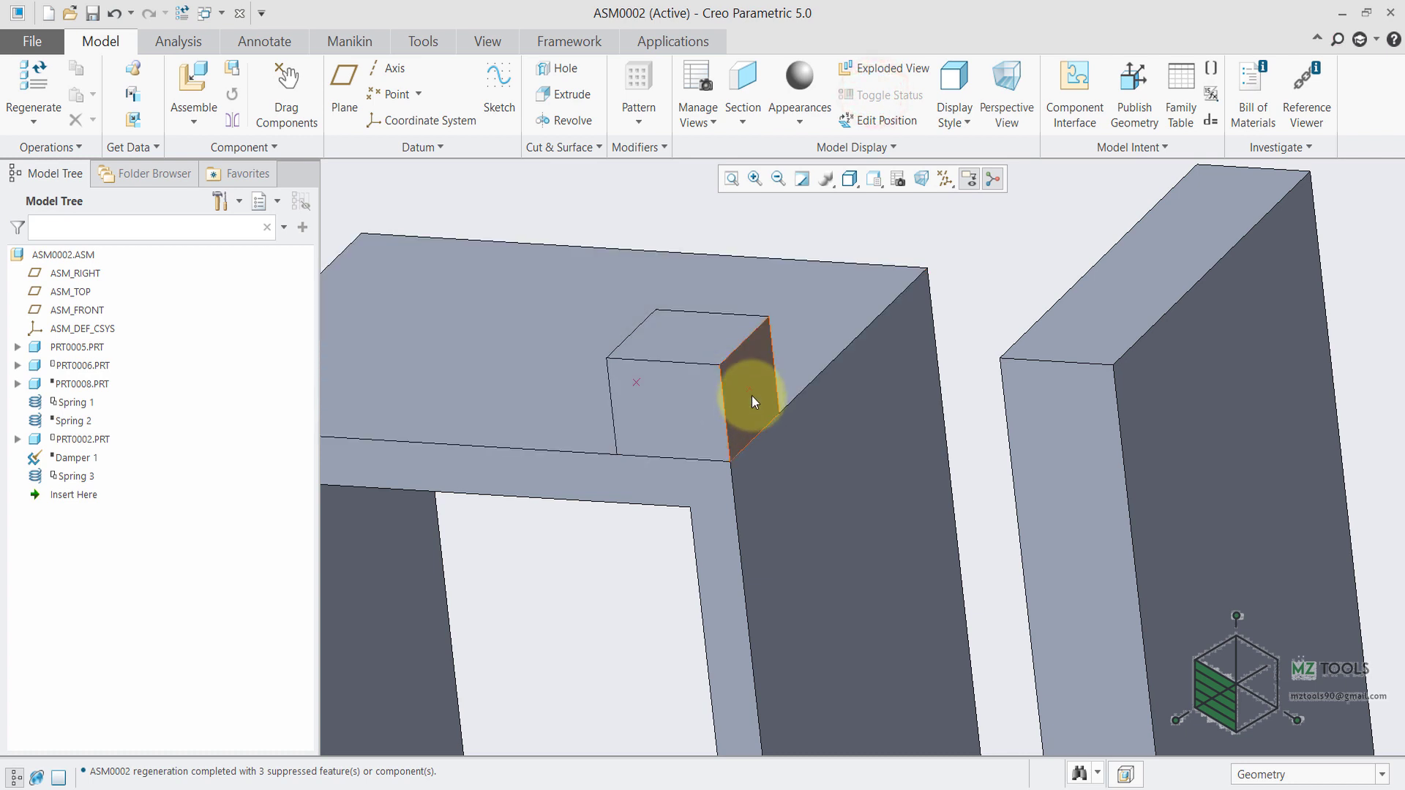
scroll(769, 398, "down", 3)
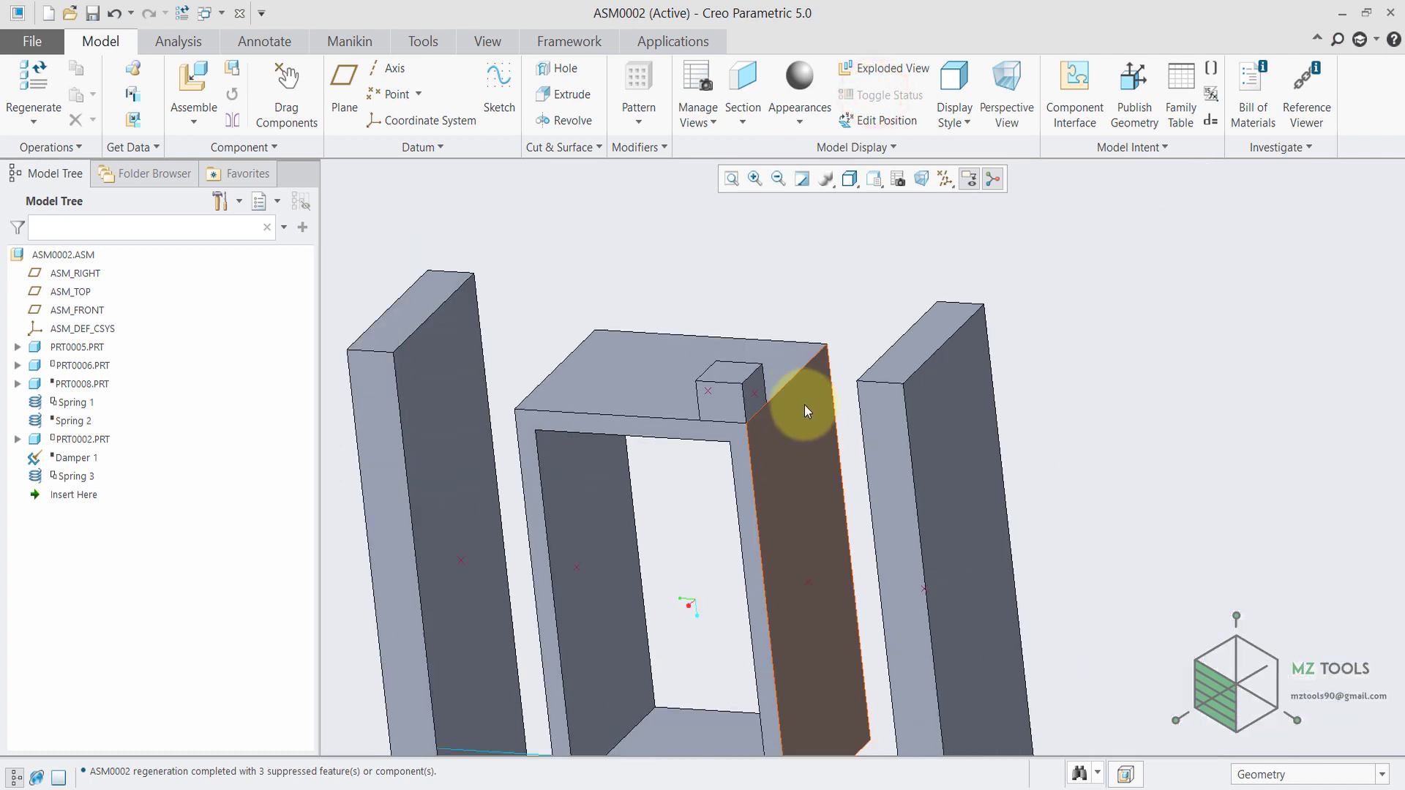
scroll(879, 585, "up", 3)
scroll(863, 635, "down", 3)
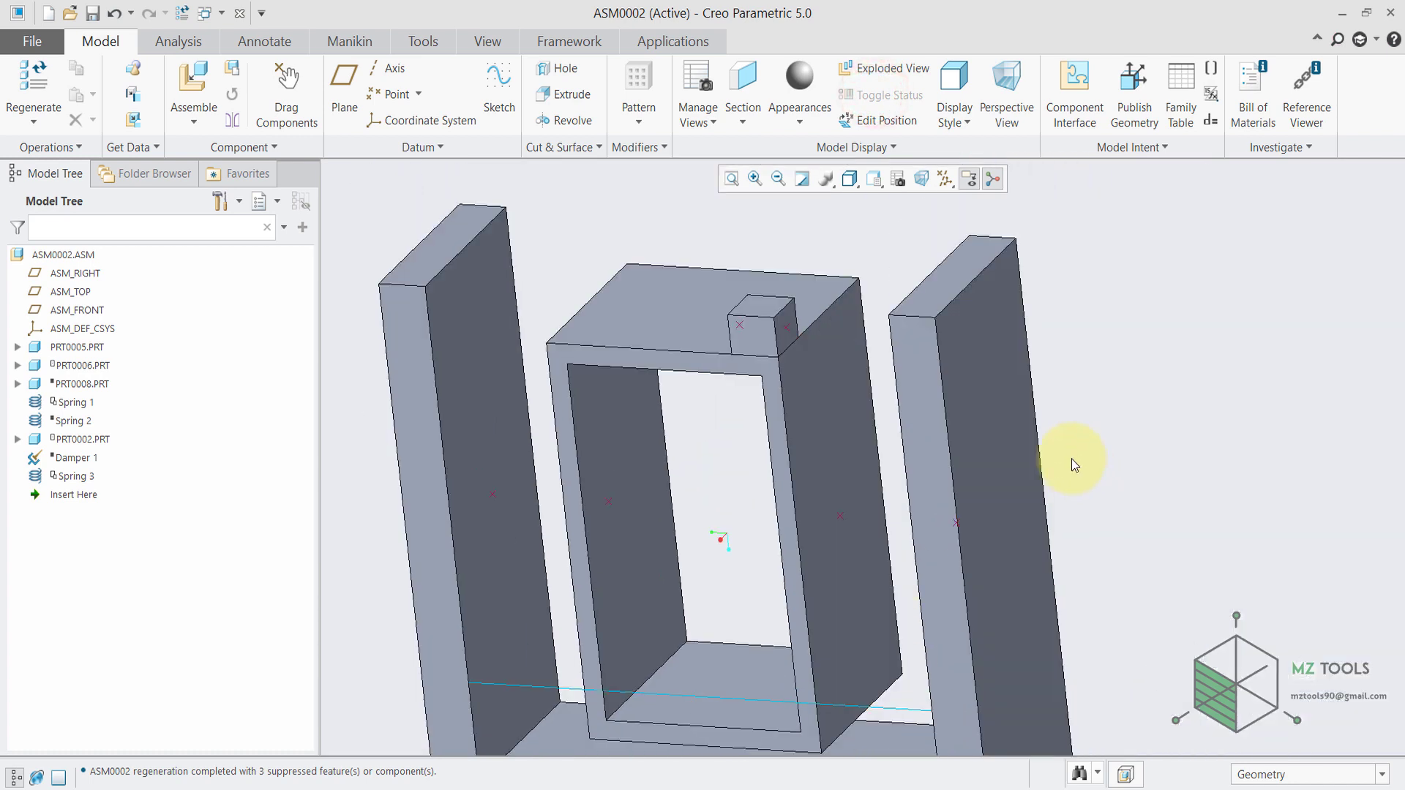
mouse_move(846, 518)
middle_mouse_down()
mouse_move(961, 537)
mouse_move(993, 558)
mouse_move(957, 490)
middle_mouse_up()
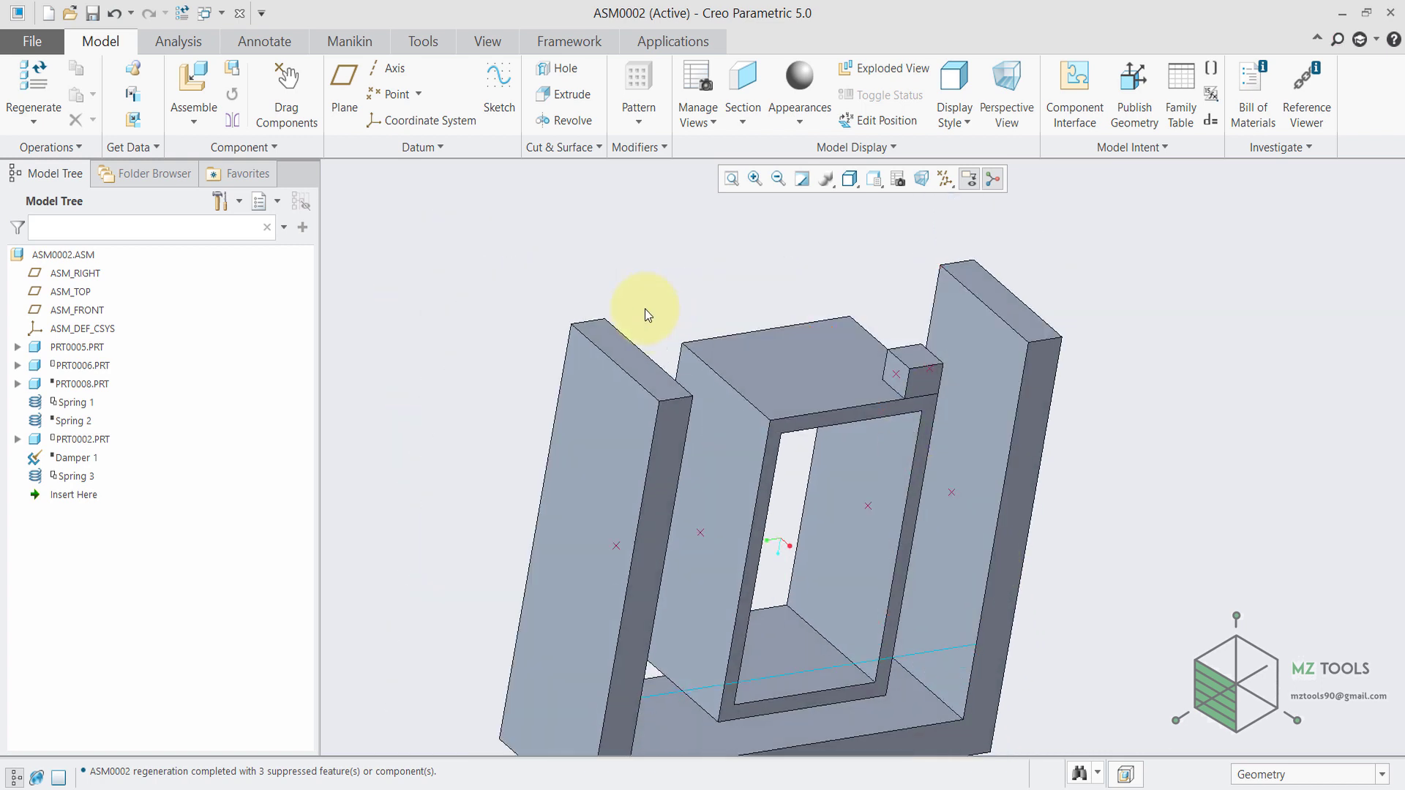
Enter the Mechanism application and view the assembly square-on from the front
left_click(687, 43)
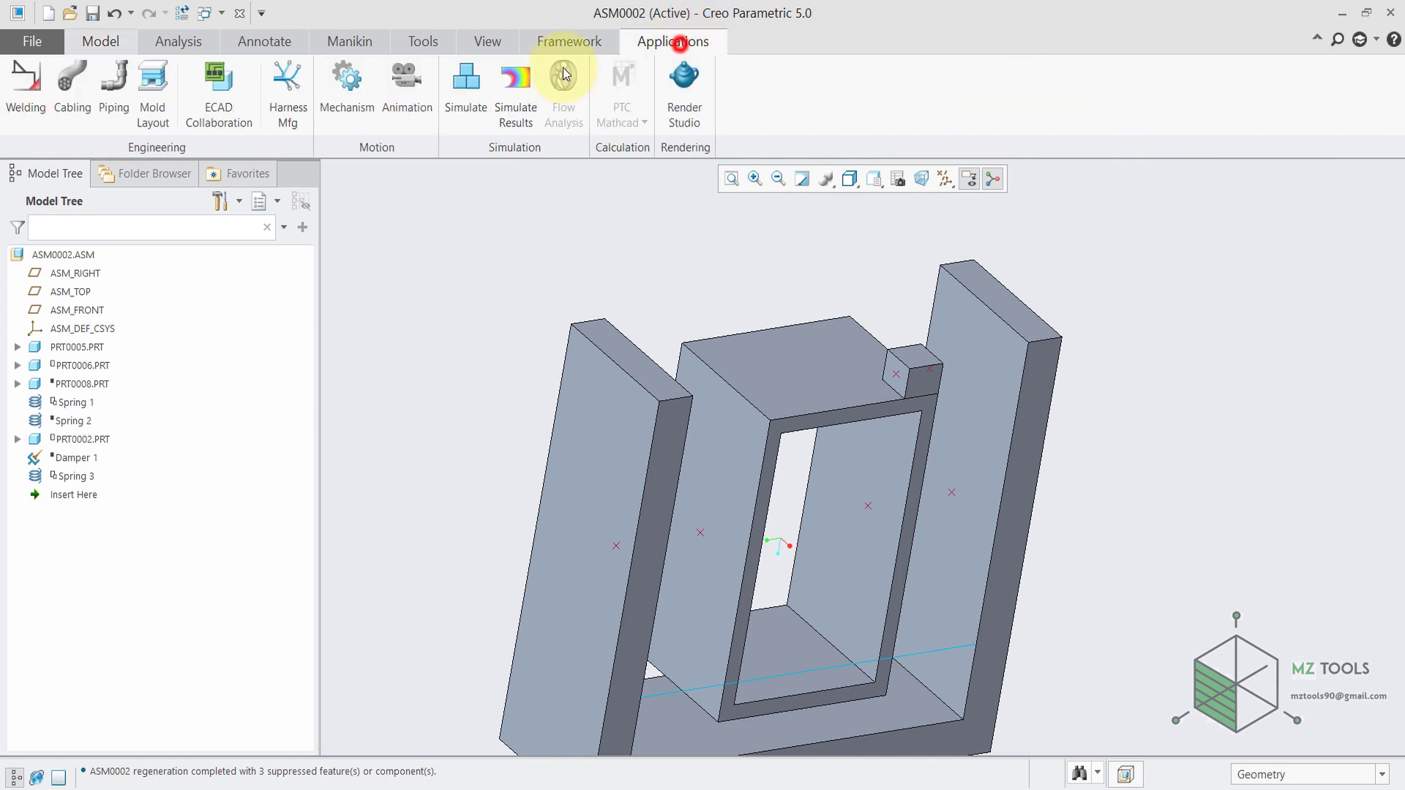
left_click(363, 81)
key("ctrl+d")
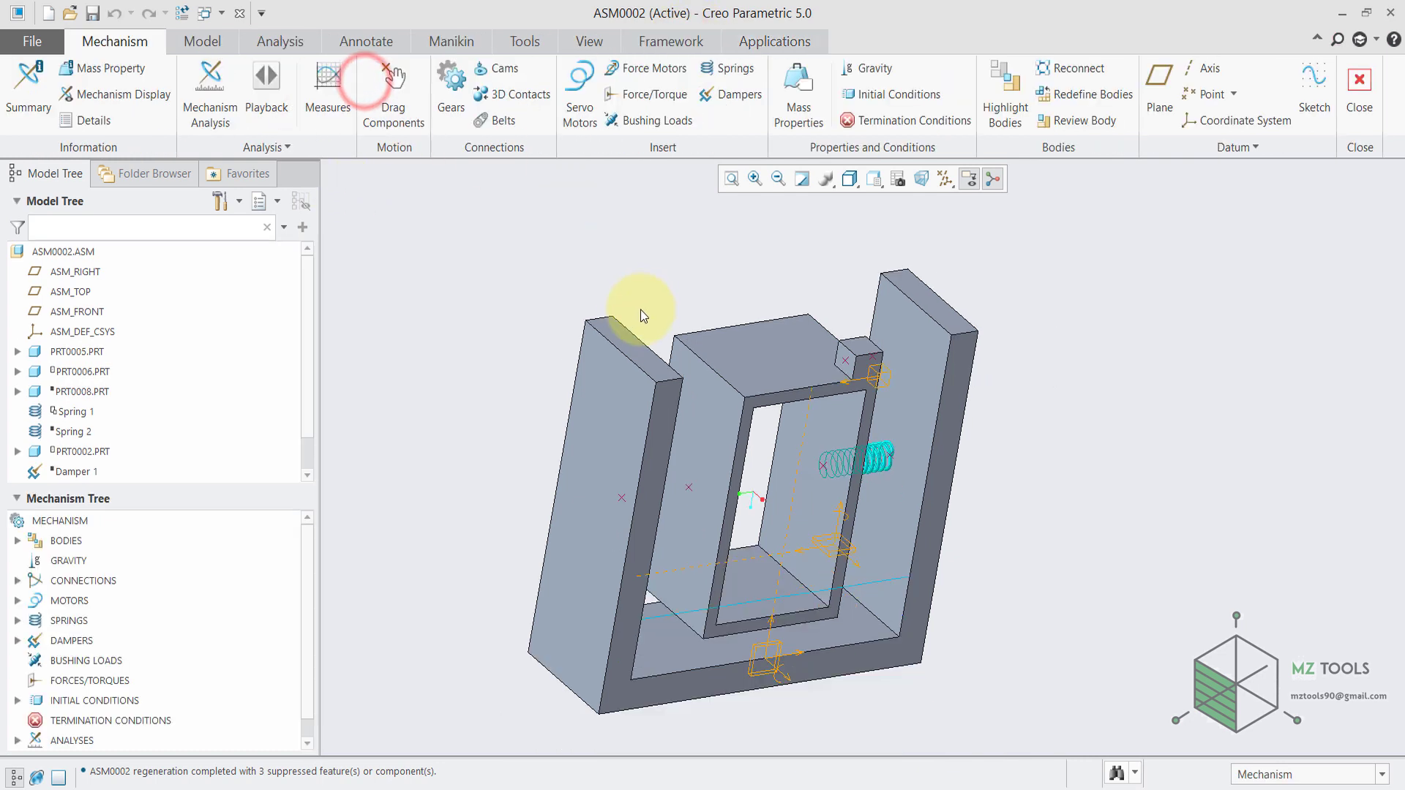
left_click(605, 377)
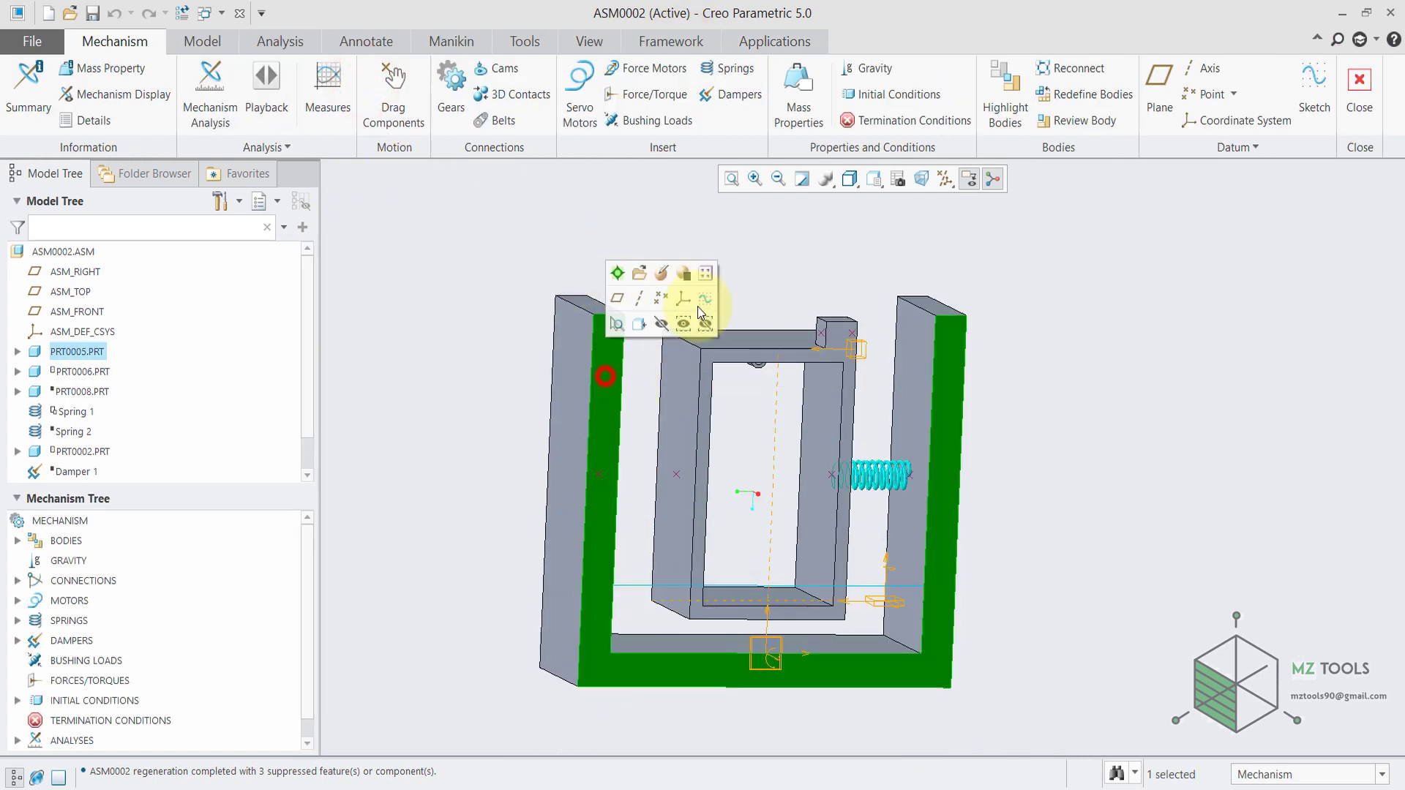
left_click(874, 179)
left_click(914, 373)
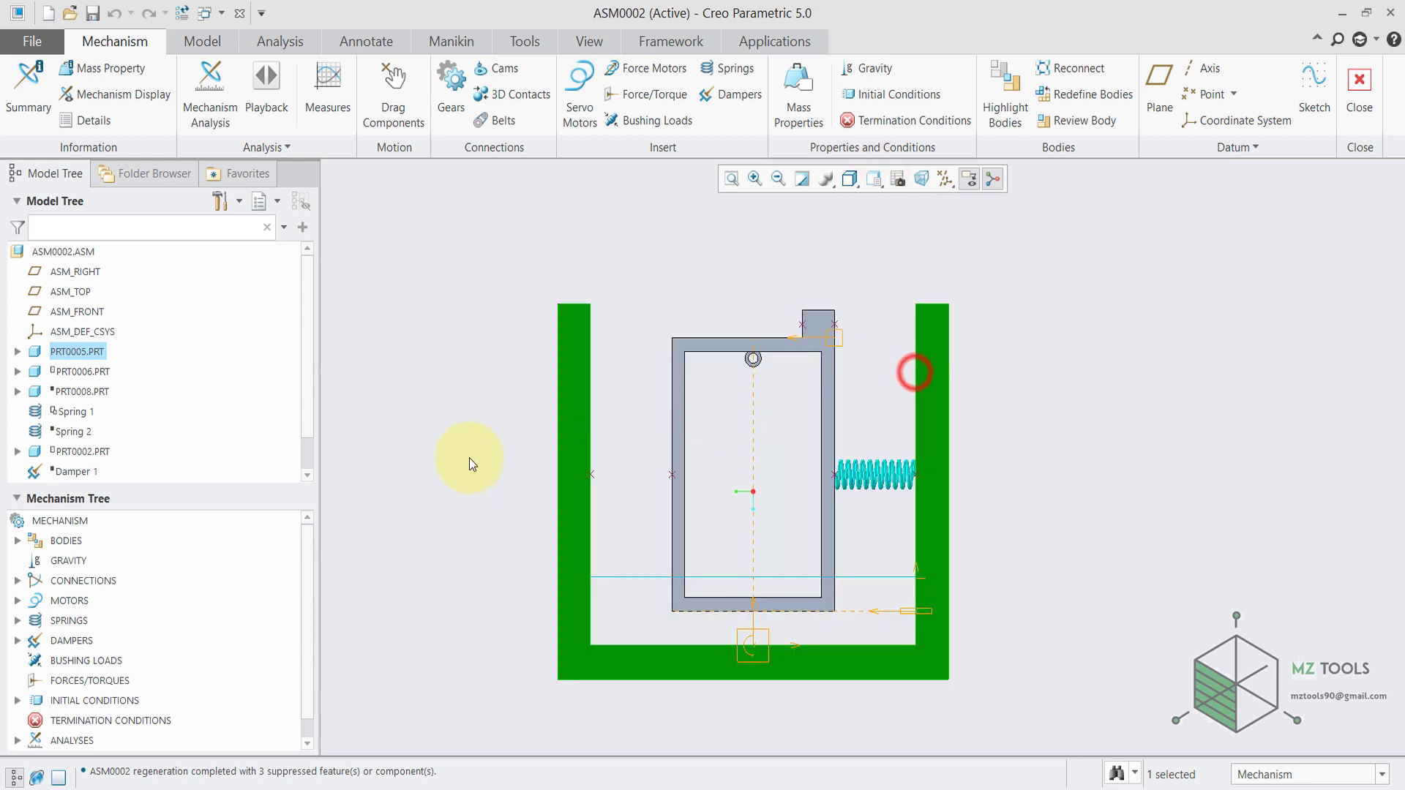
left_click(450, 450)
Drag the frame and top block further left, then open Spring 3's definition (K 10000000)
scroll(841, 486, "down", 5)
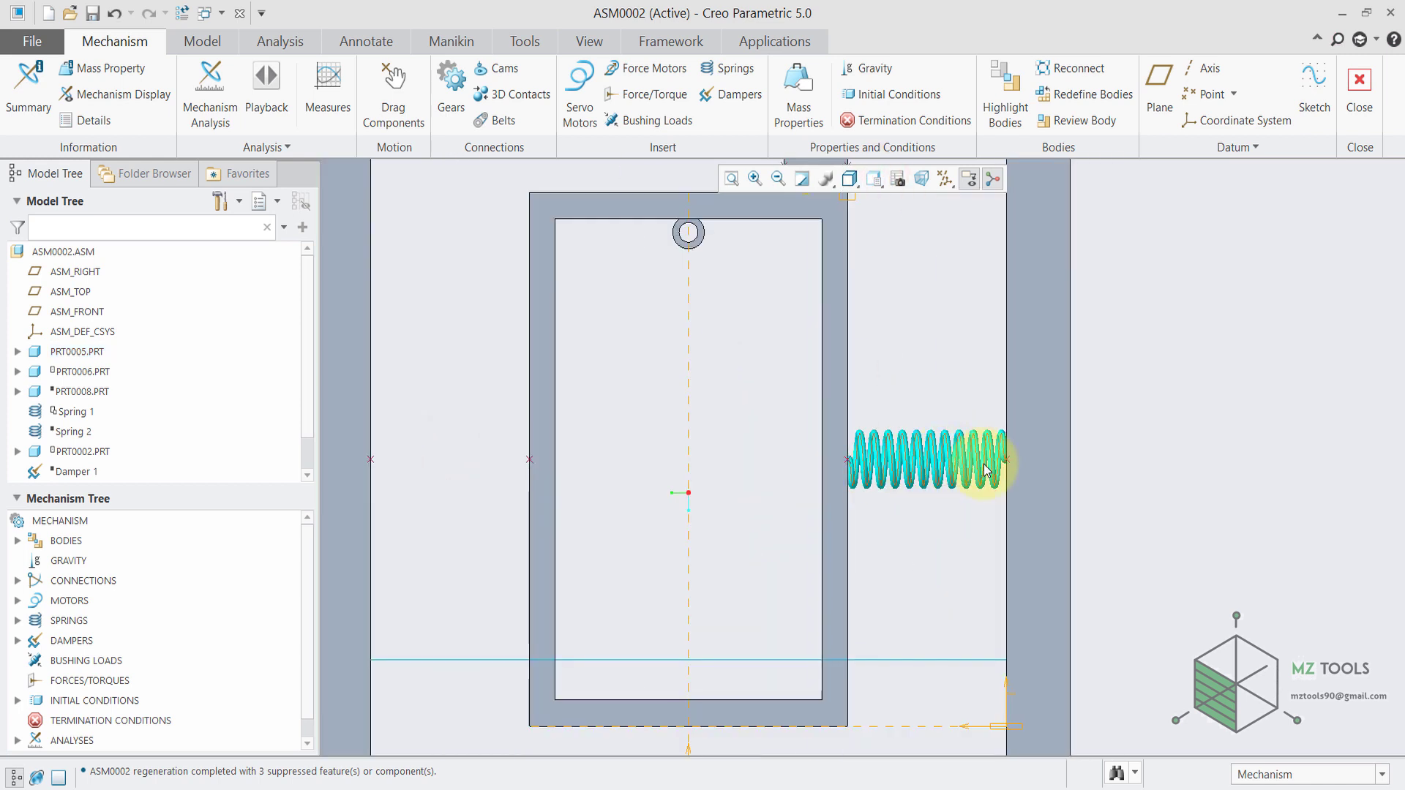
left_click(68, 412)
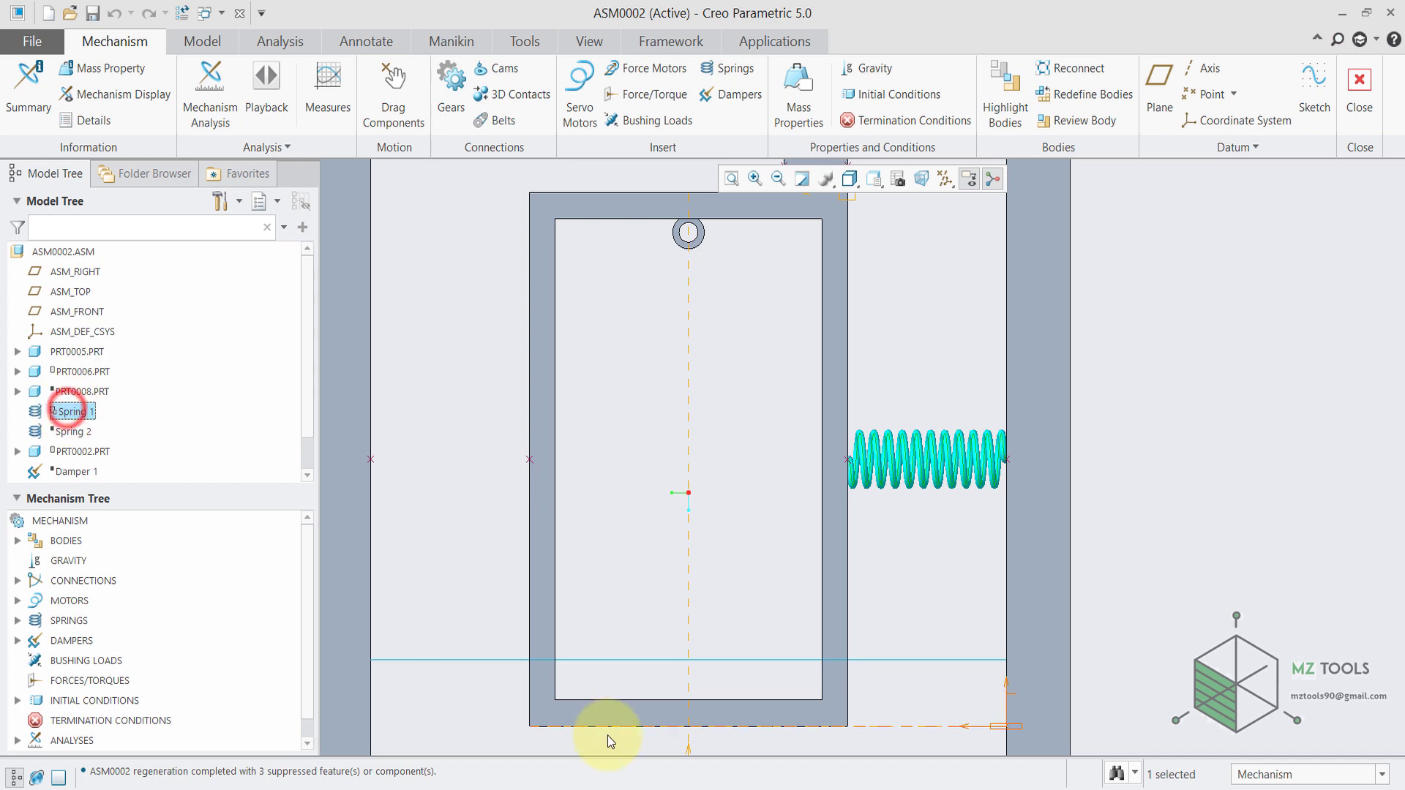
scroll(934, 527, "up", 3)
scroll(932, 422, "down", 3)
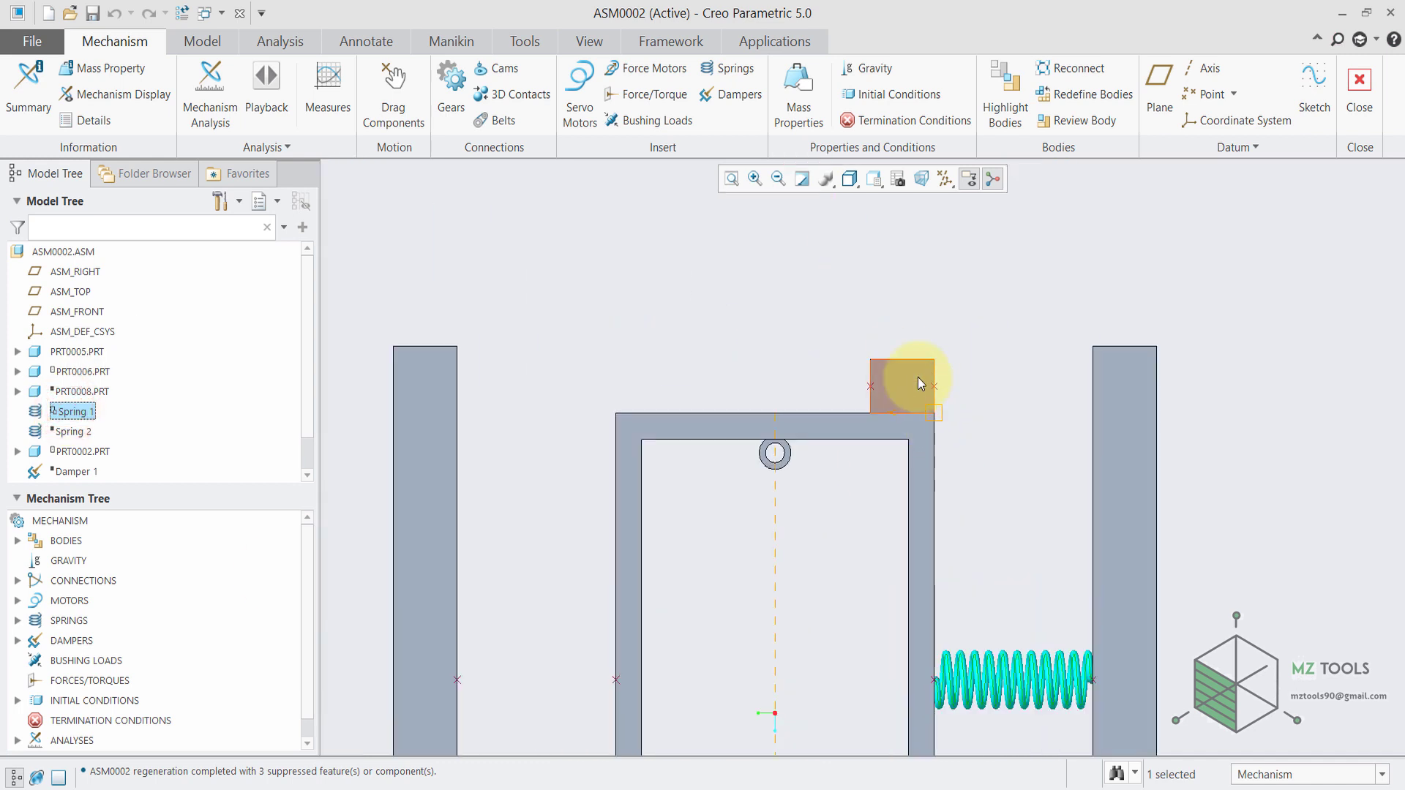
left_click(393, 81)
left_click(889, 388)
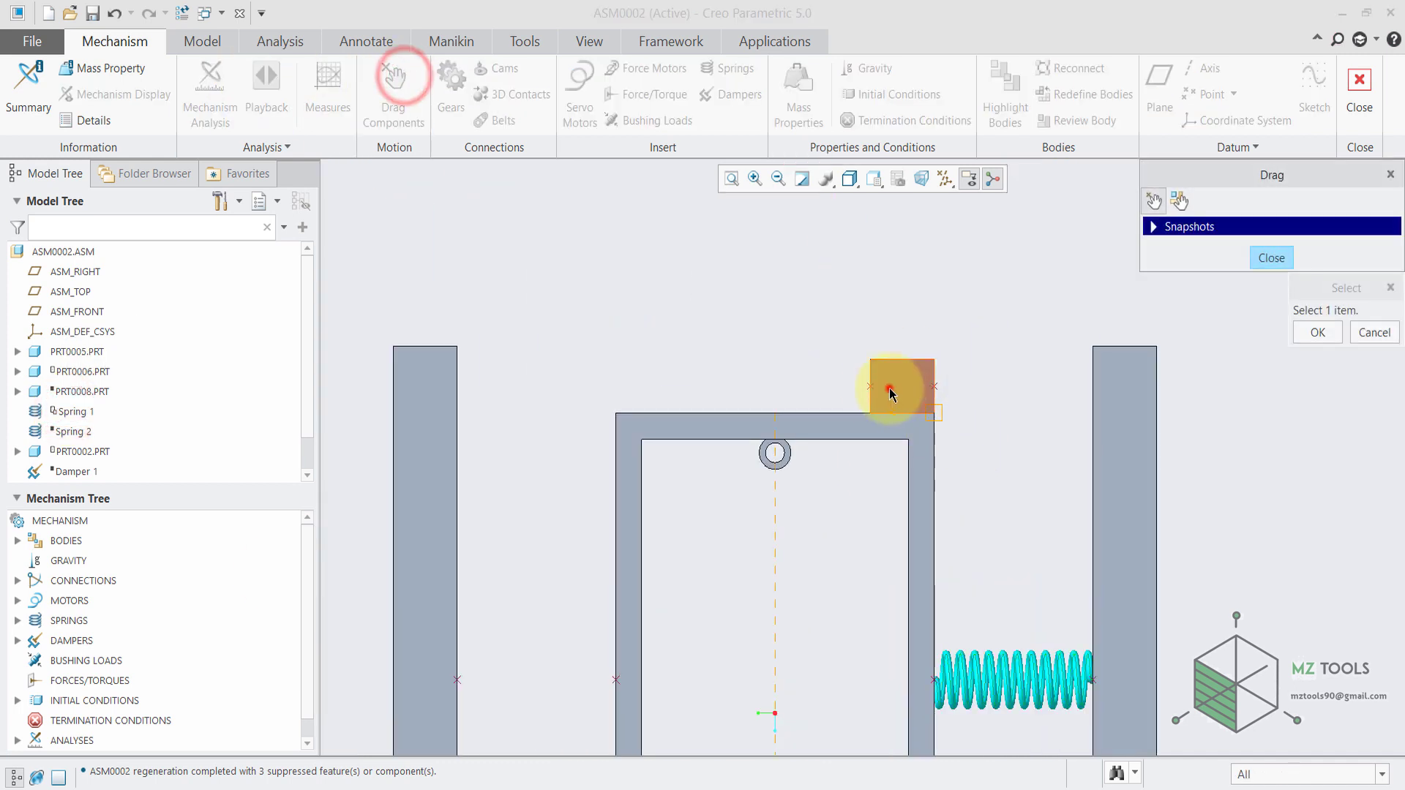
left_click(782, 389)
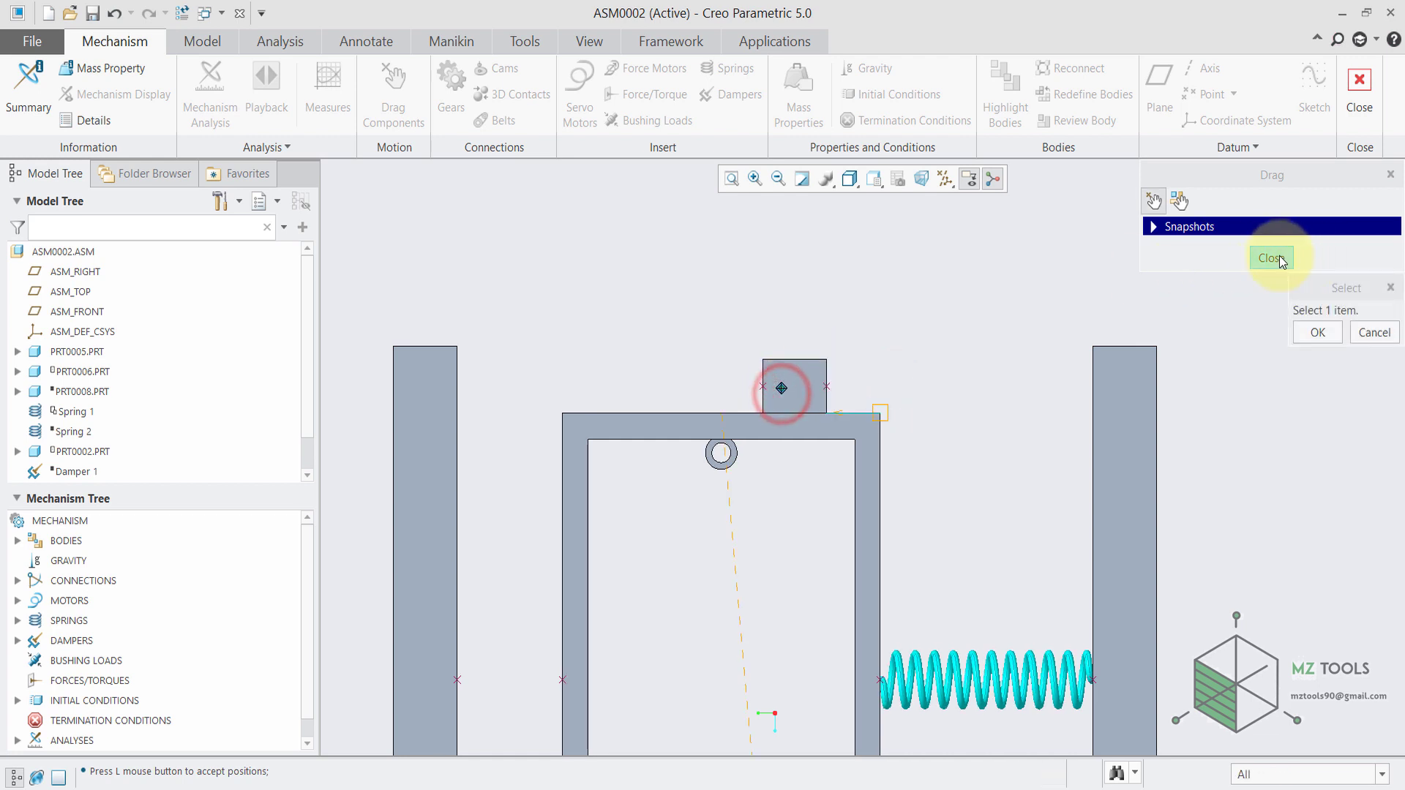
left_click(1273, 258)
left_click(73, 452)
left_click(80, 371)
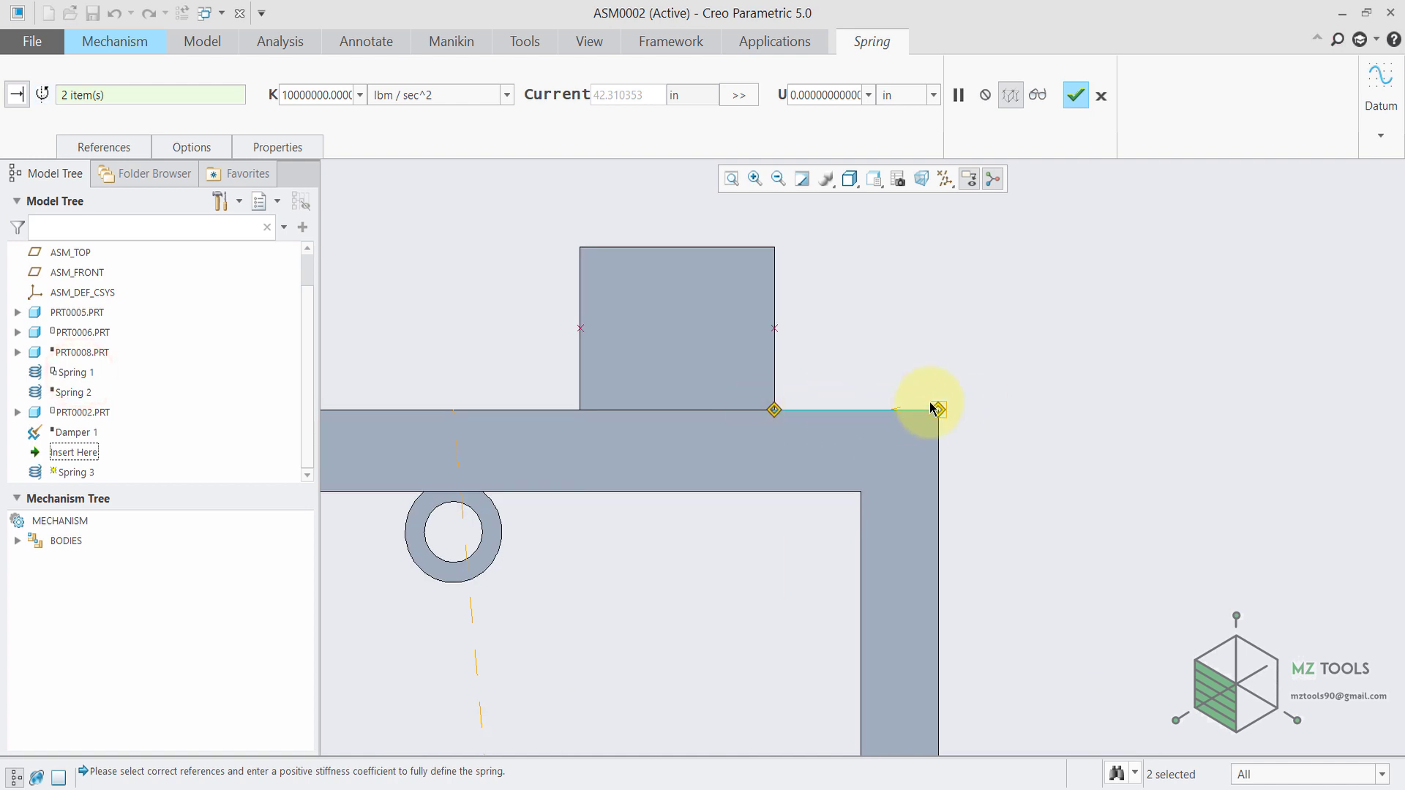
Confirm Spring 3, suppress top block PRT0002 along with Spring 3, refit and regenerate
scroll(935, 402, "up", 5)
left_click(1075, 94)
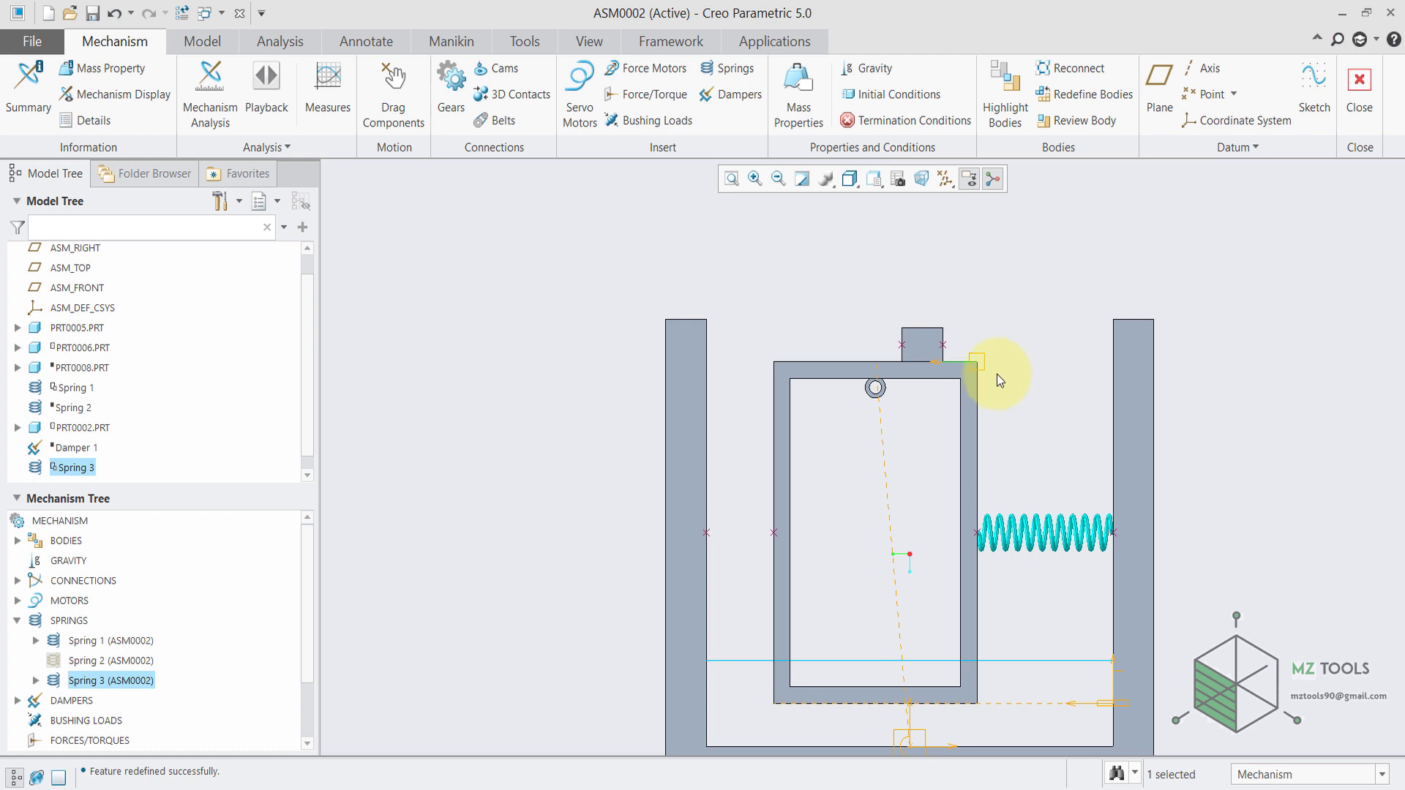
scroll(957, 298, "down", 2)
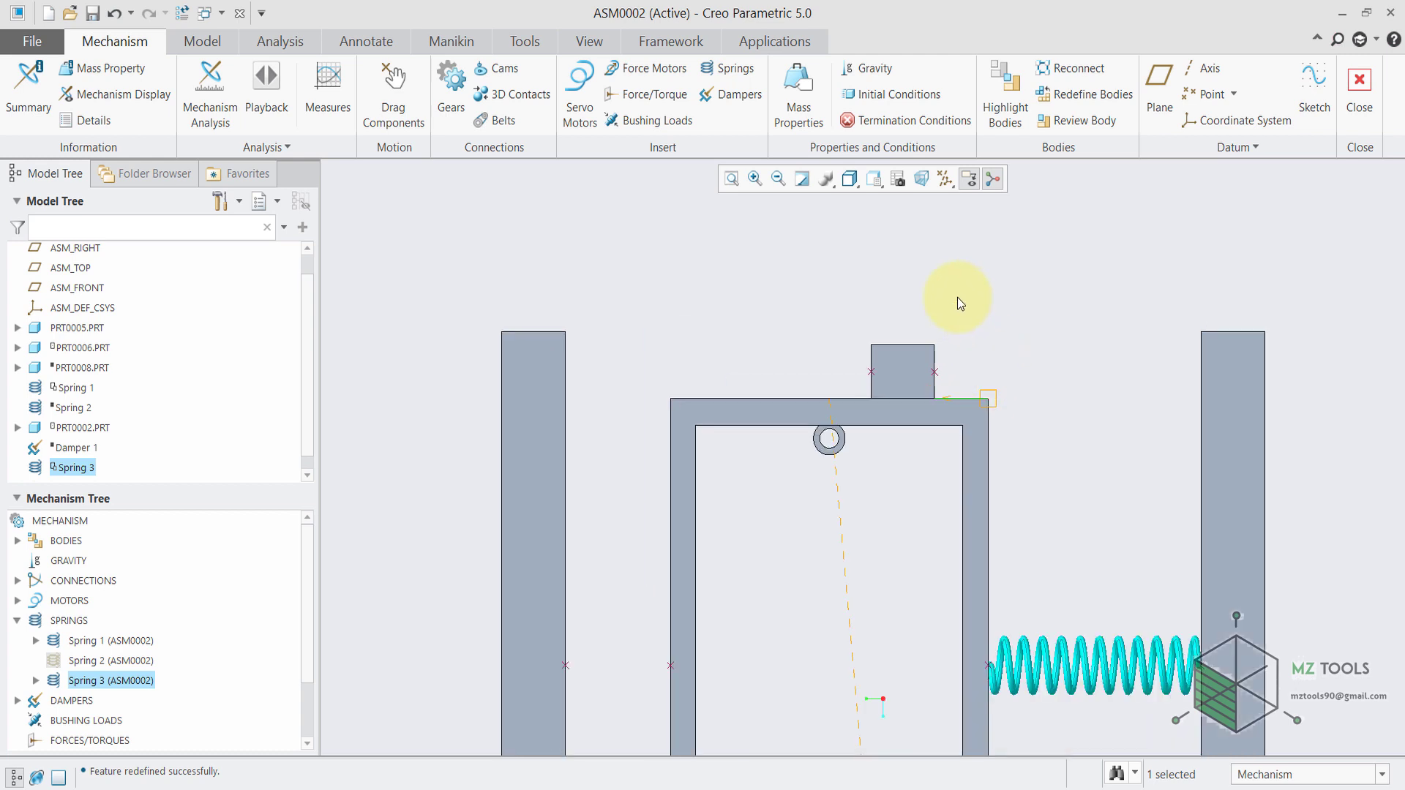
left_click(908, 364)
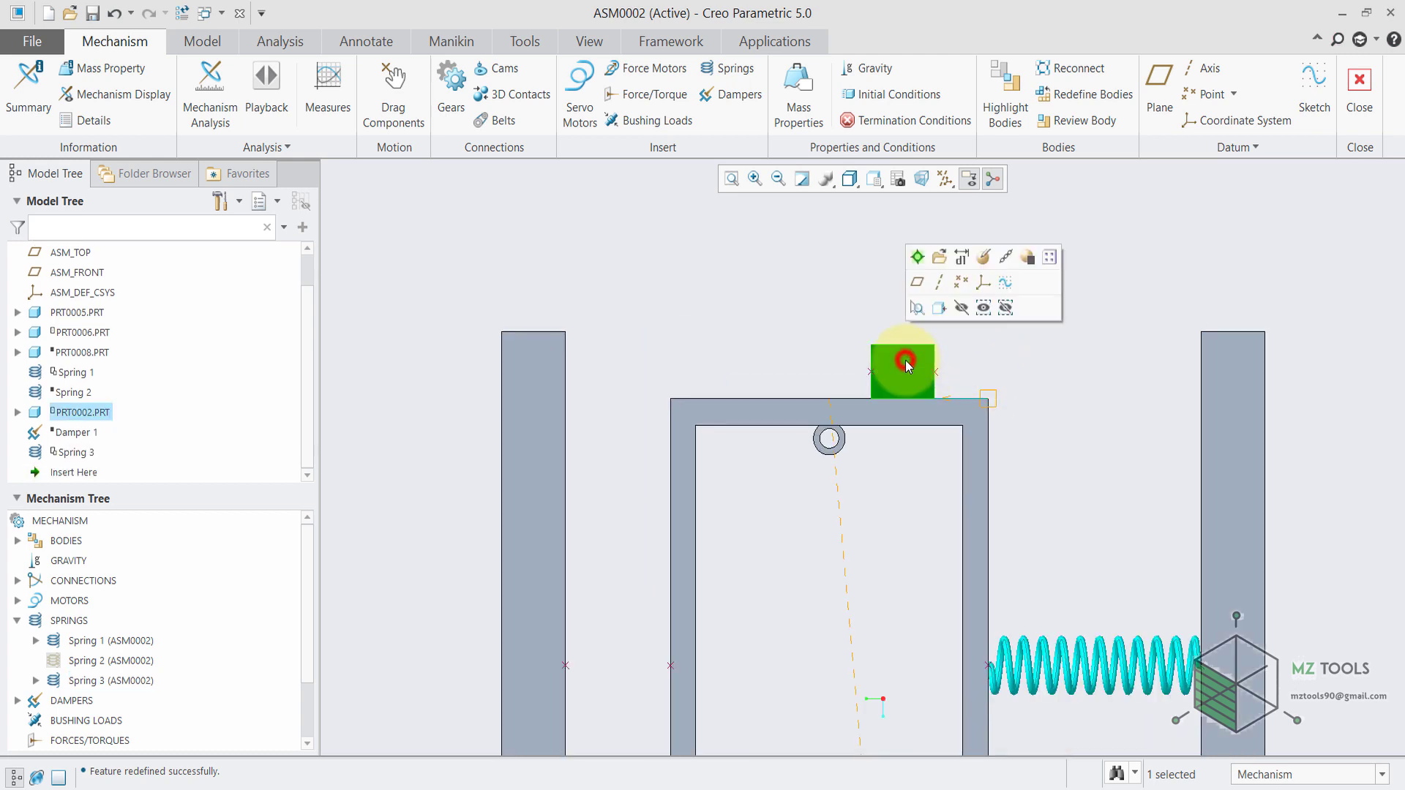
left_click(1028, 259)
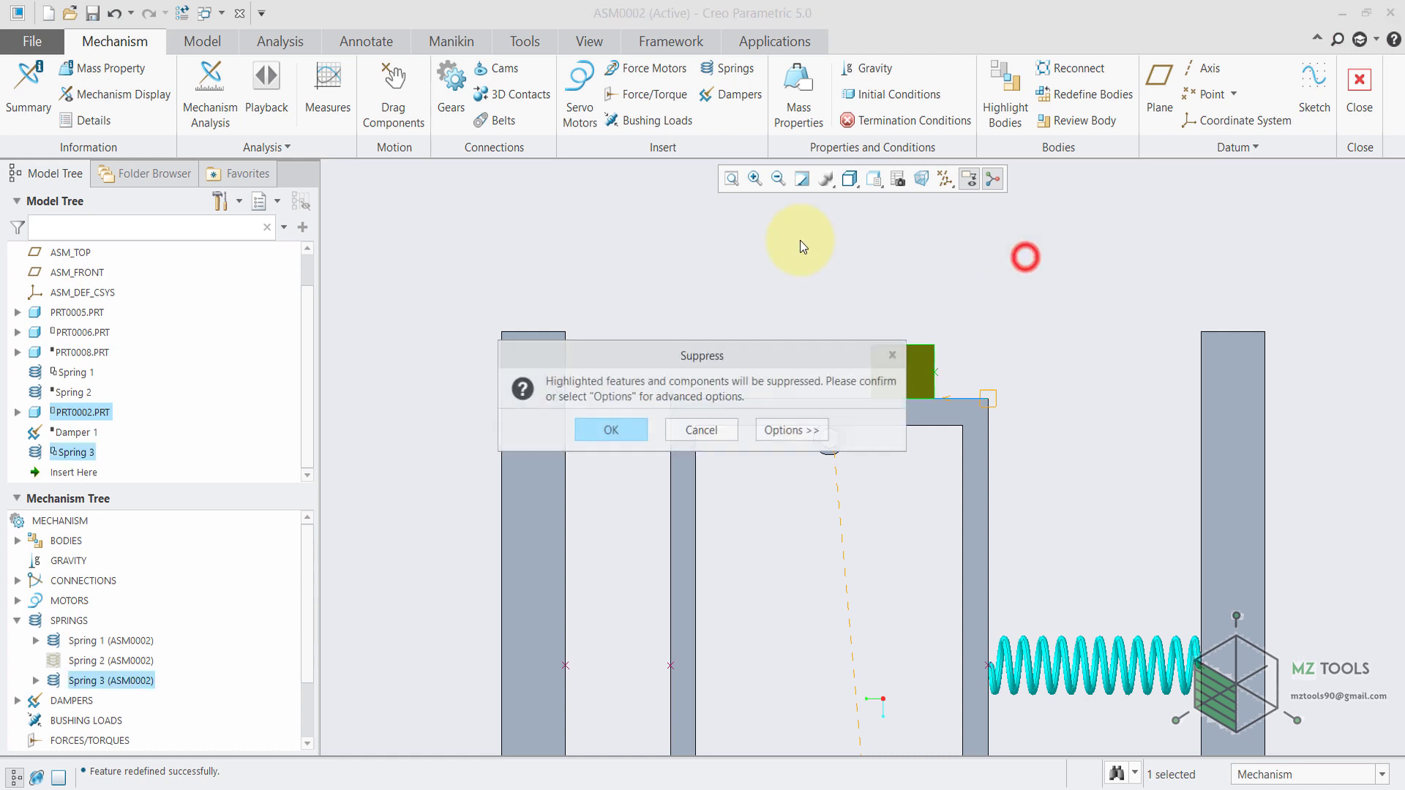
left_click(617, 431)
left_click(732, 178)
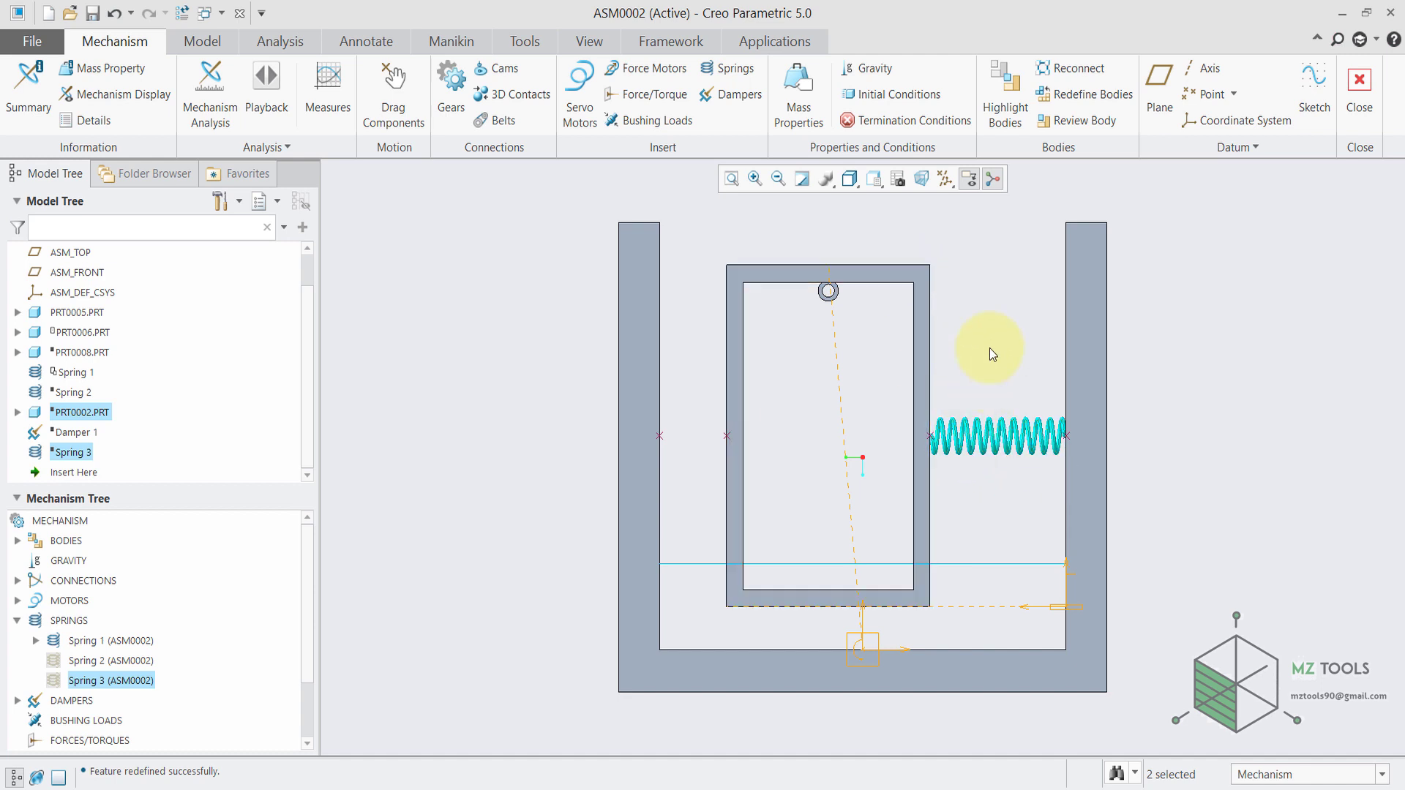
key("ctrl+g")
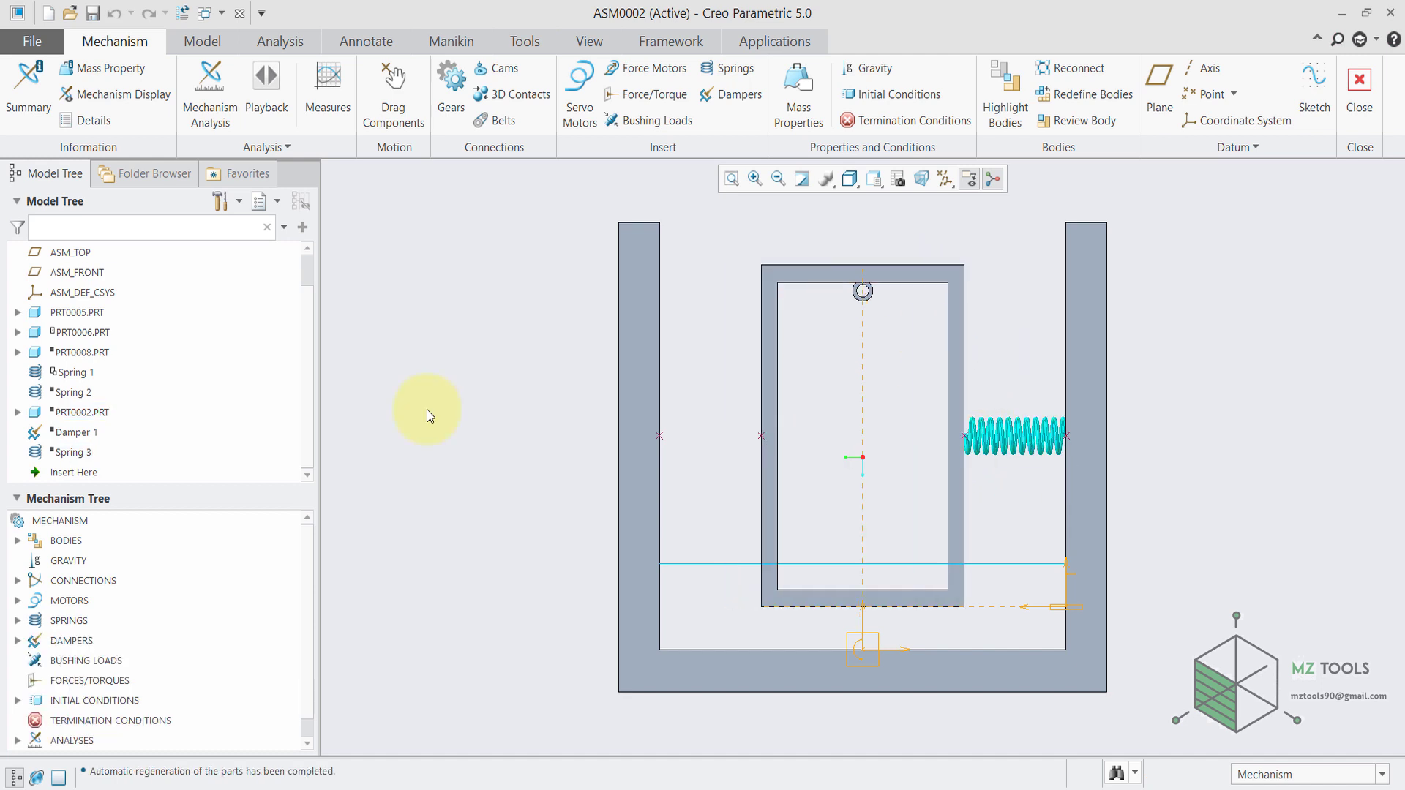
Drag the inner frame nearer the left wall, stretching Spring 1
left_click(394, 100)
left_click(770, 349)
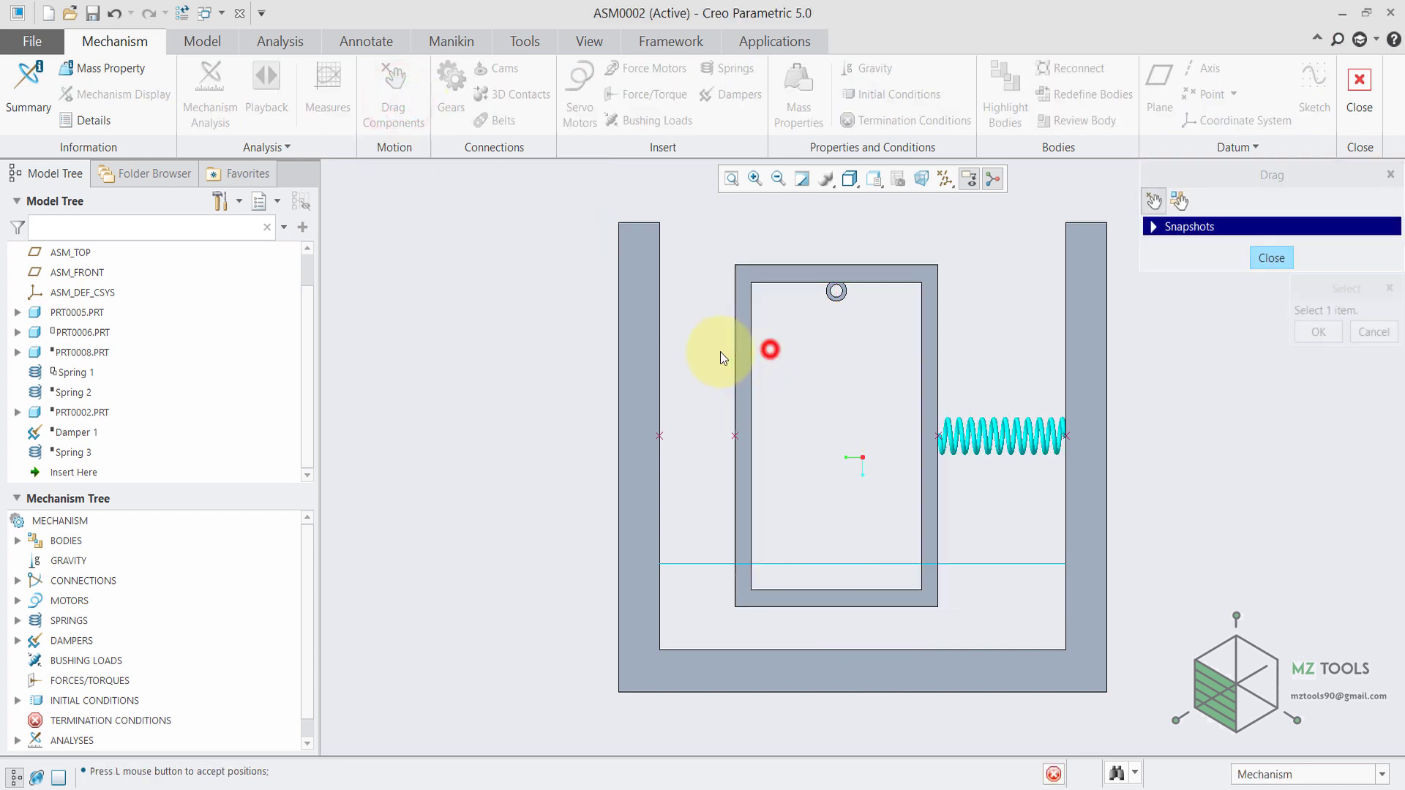
left_click(679, 353)
left_click(1271, 257)
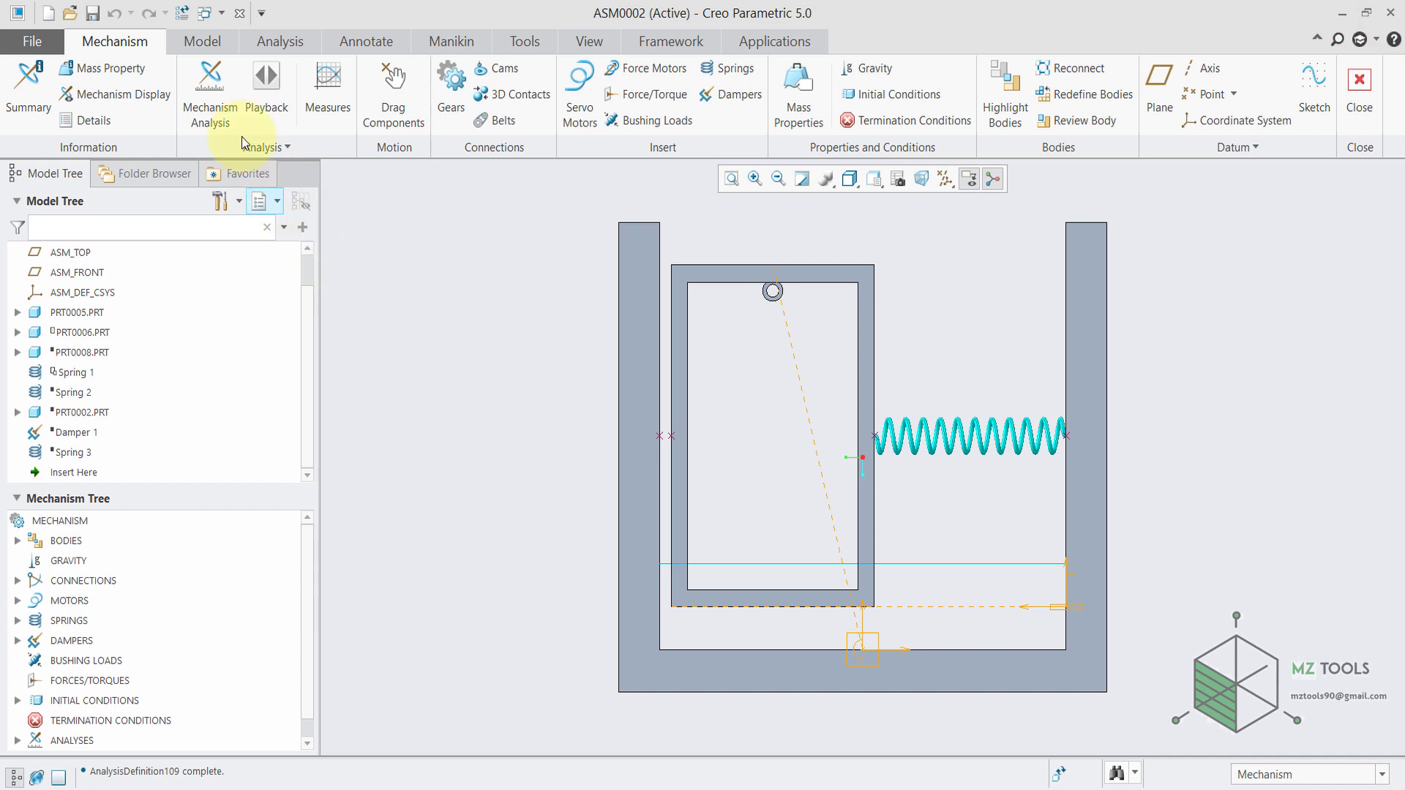
left_click(210, 95)
Set up AnalysisDefinition109 as a 20 s dynamic analysis with gravity, run it, and stop at 33%
left_click(1219, 117)
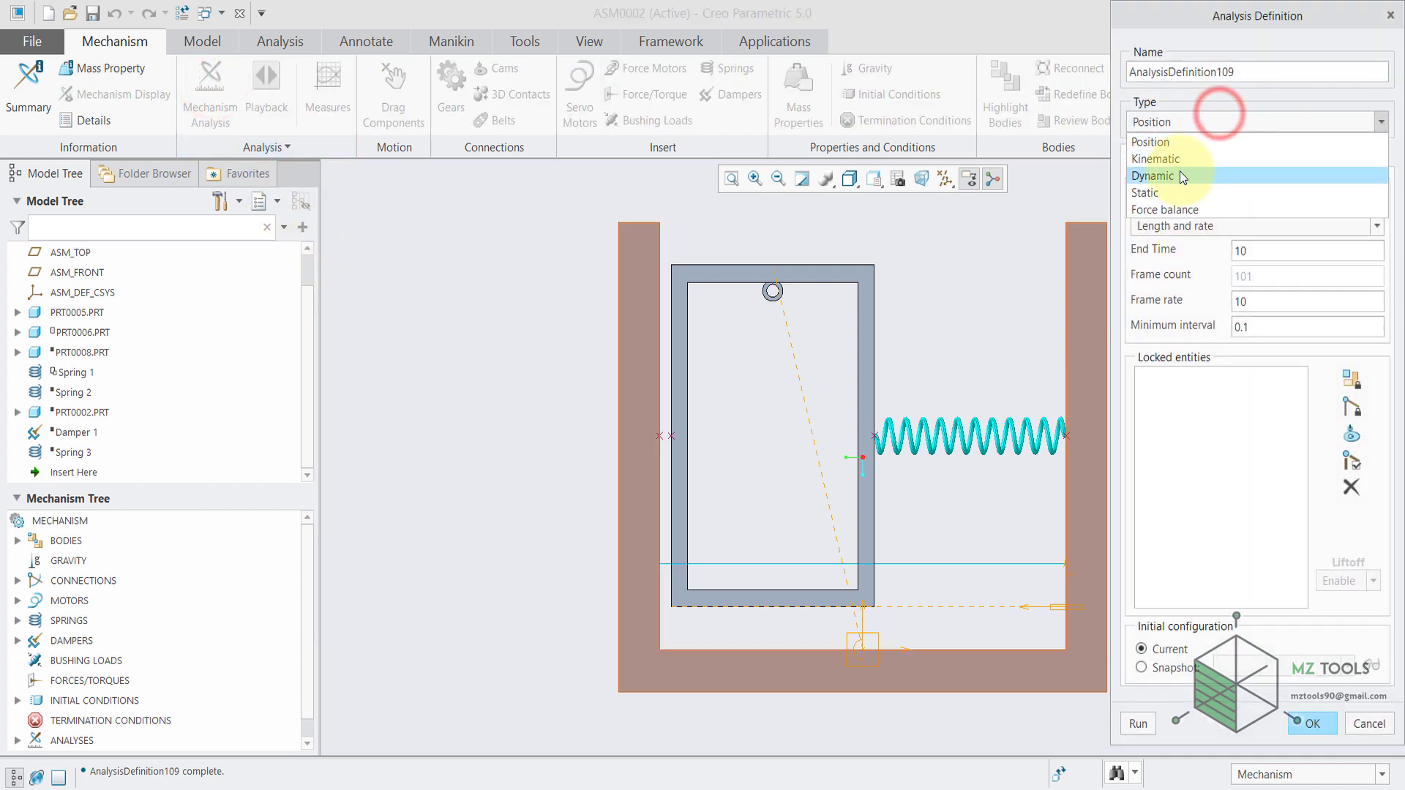
left_click(1178, 176)
double_click(1267, 248)
type("200")
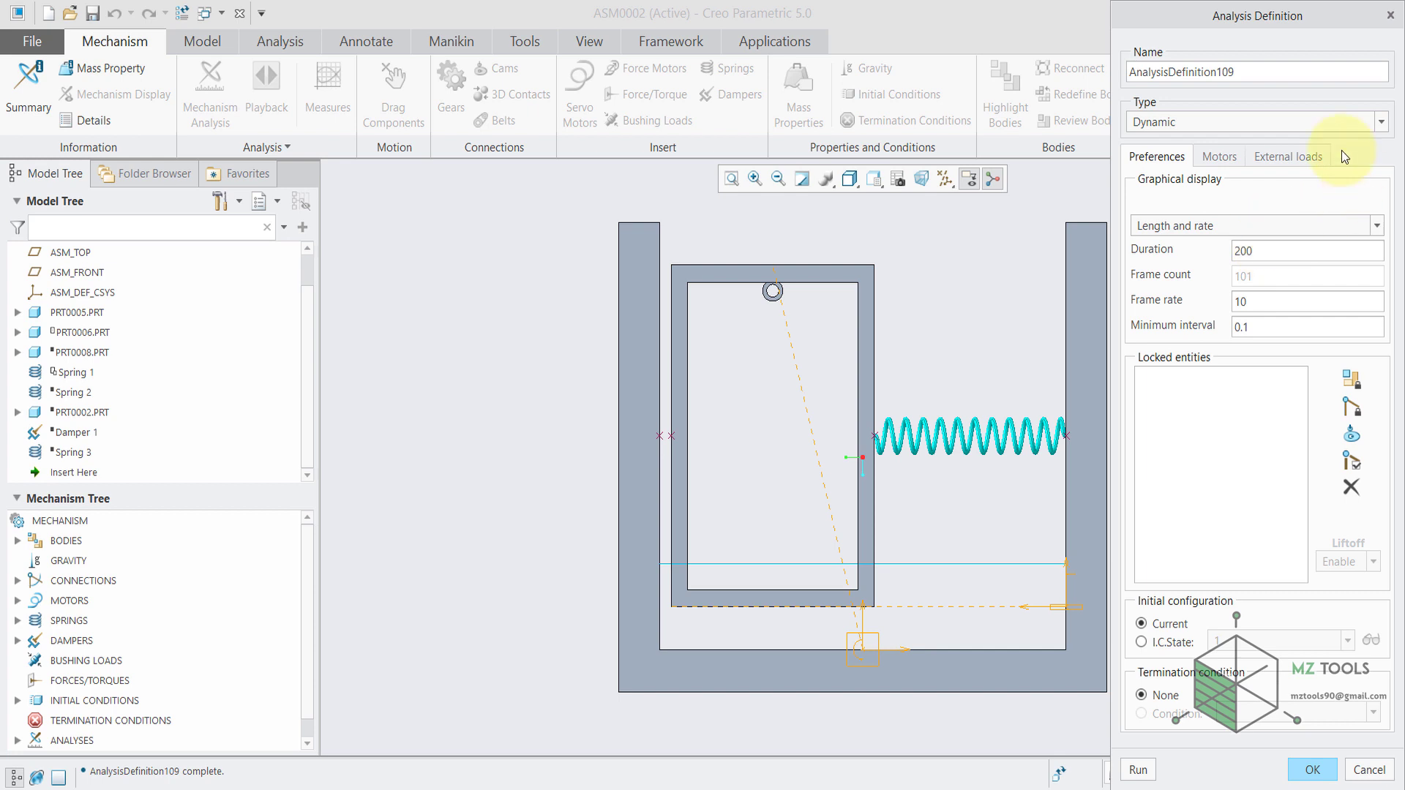
left_click(1288, 156)
left_click(1135, 364)
left_click(1137, 442)
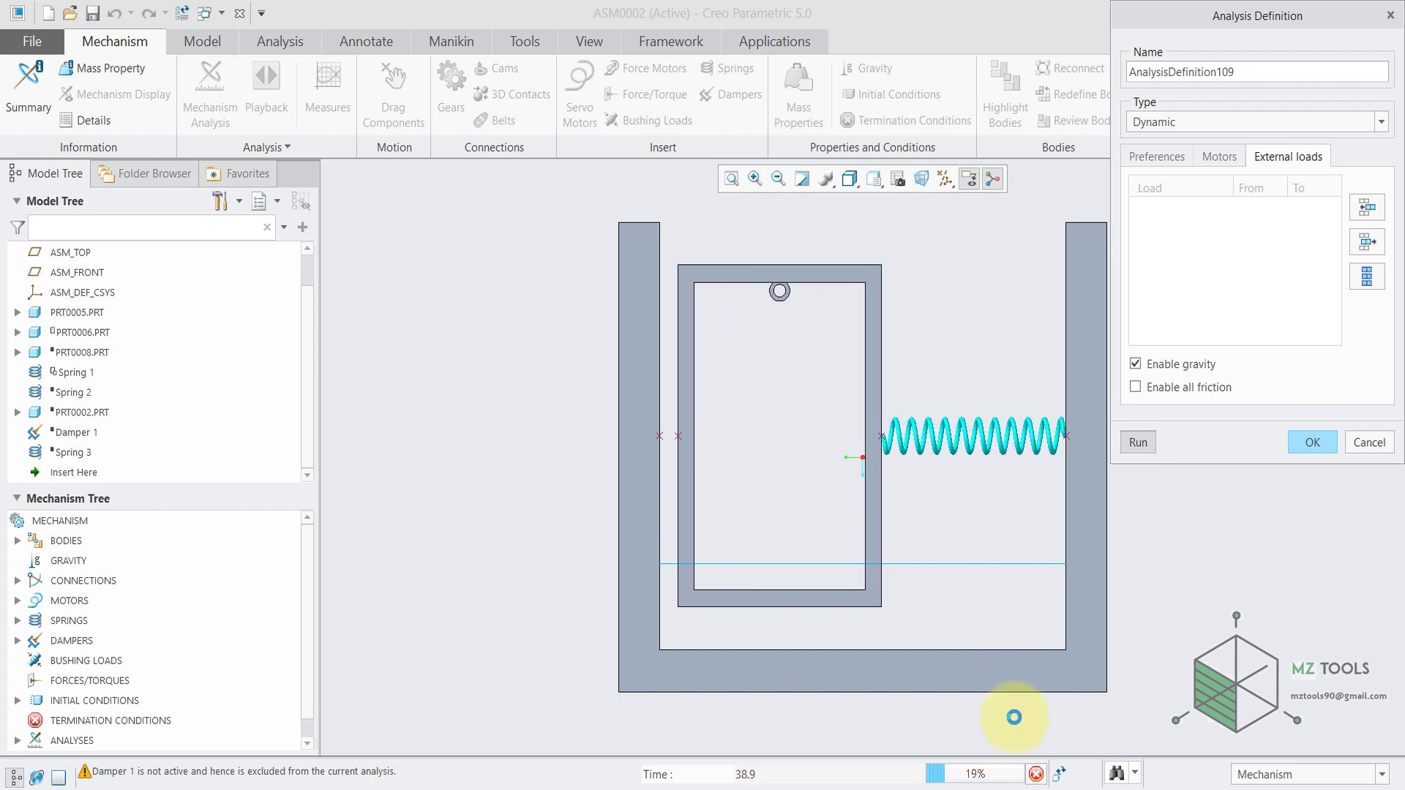
left_click(1036, 774)
left_click(1306, 442)
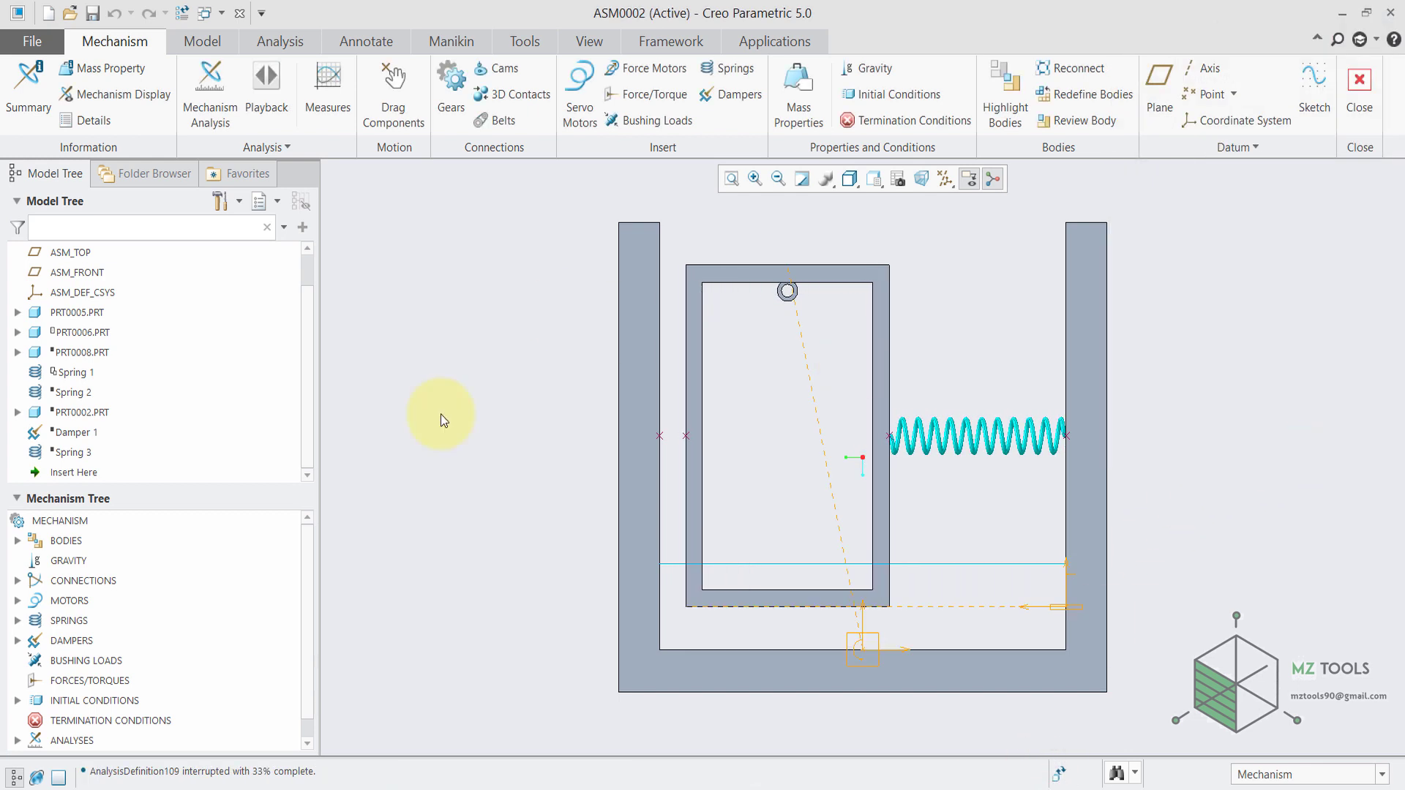
Create measure1 for the frame corner's Y-component acceleration and graph it for AnalysisDefinition109
left_click(327, 86)
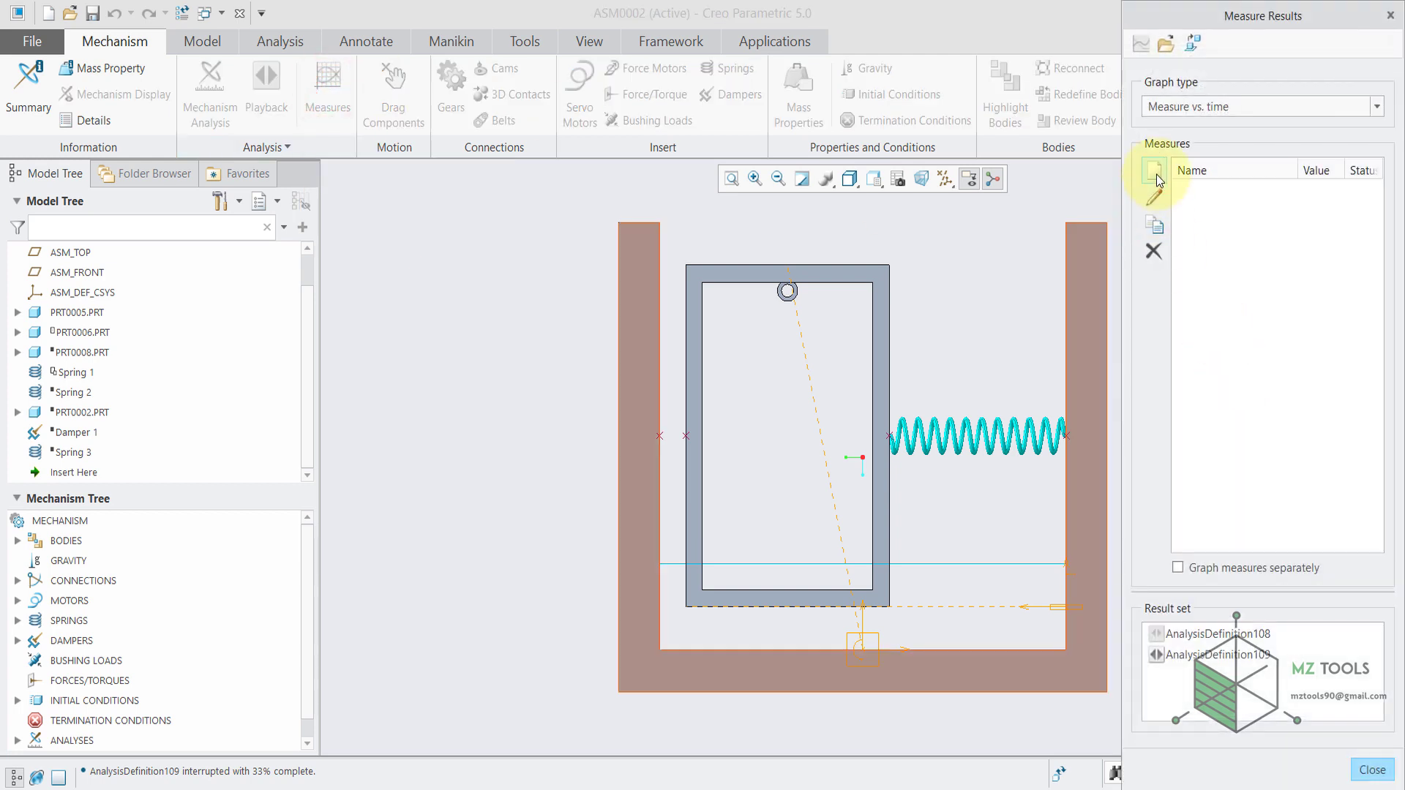
left_click(1154, 171)
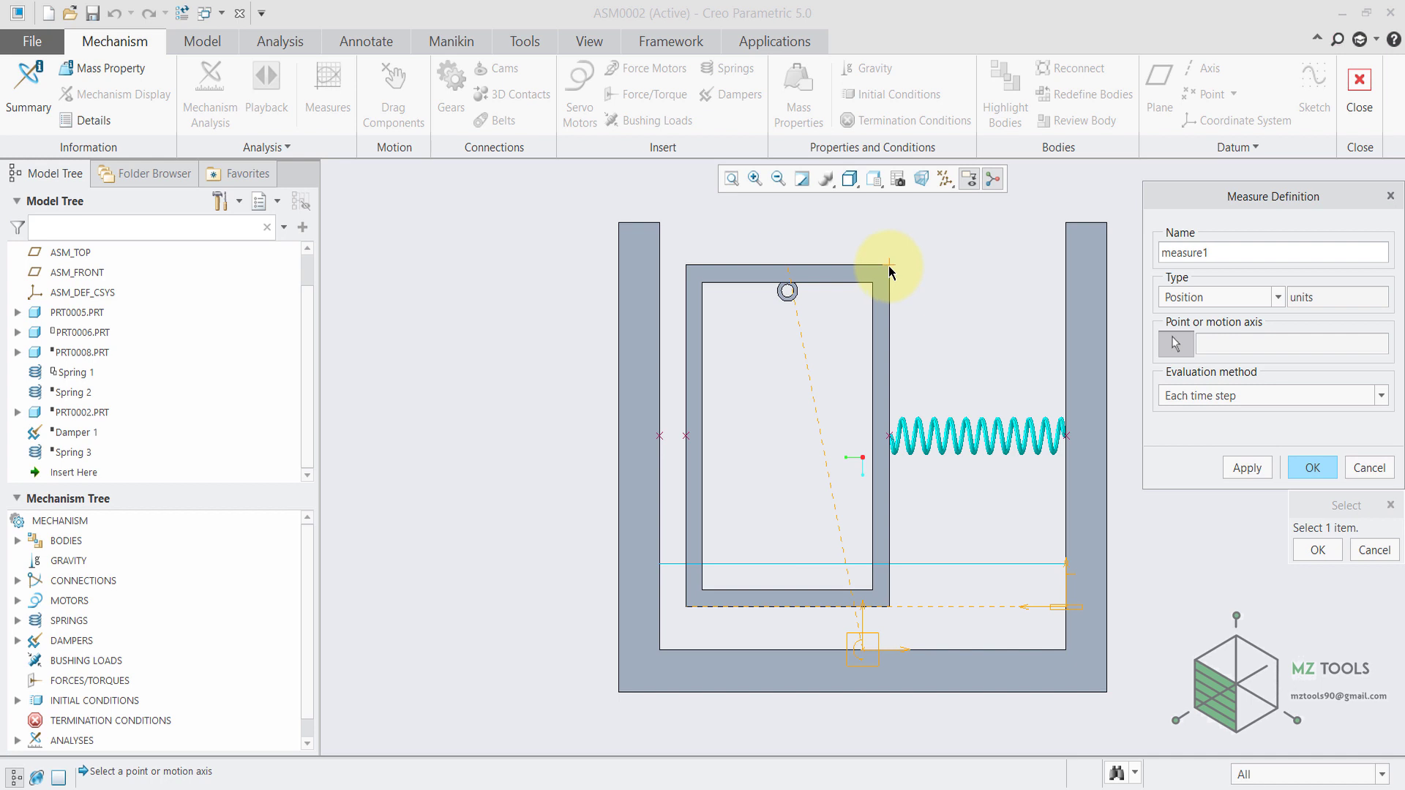
left_click(889, 266)
left_click(1209, 296)
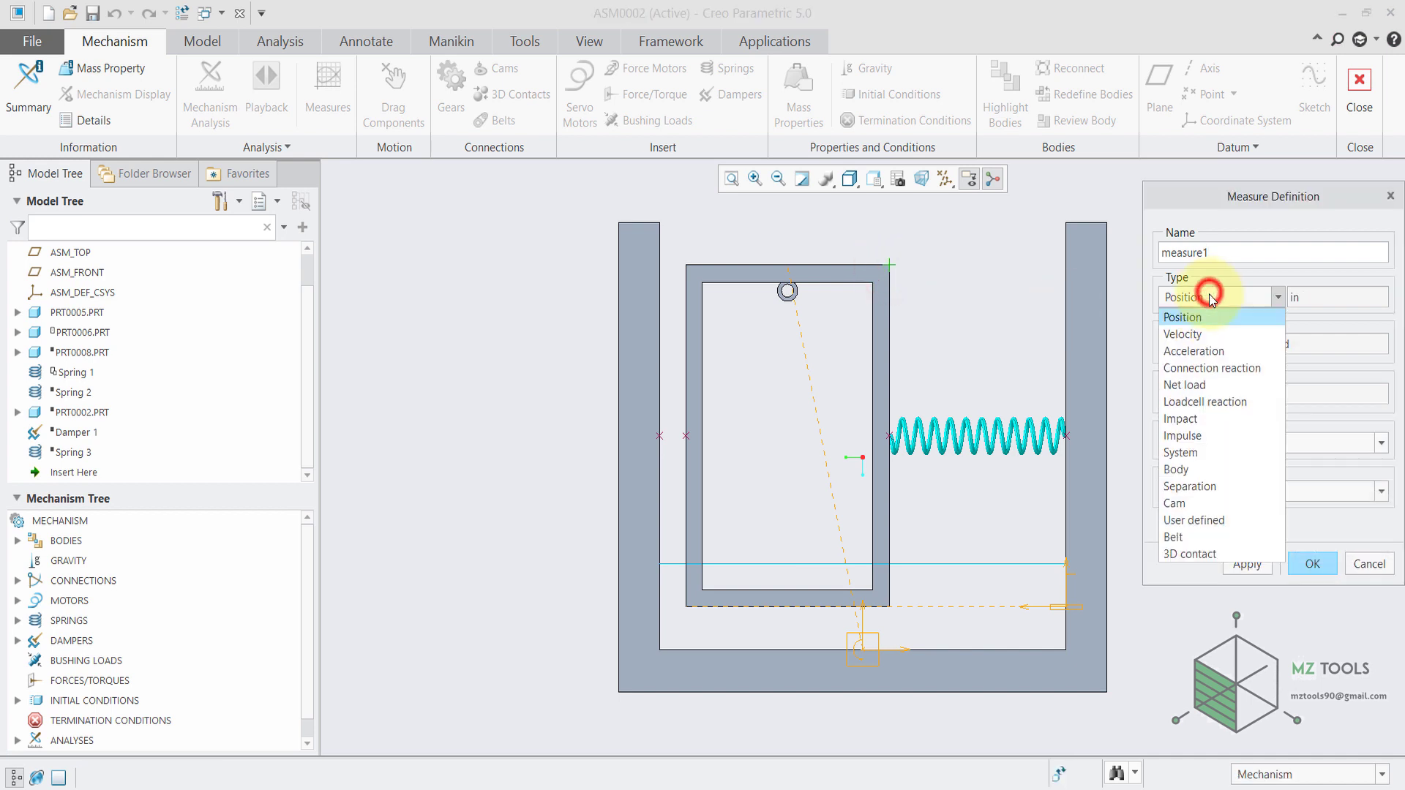
left_click(1188, 355)
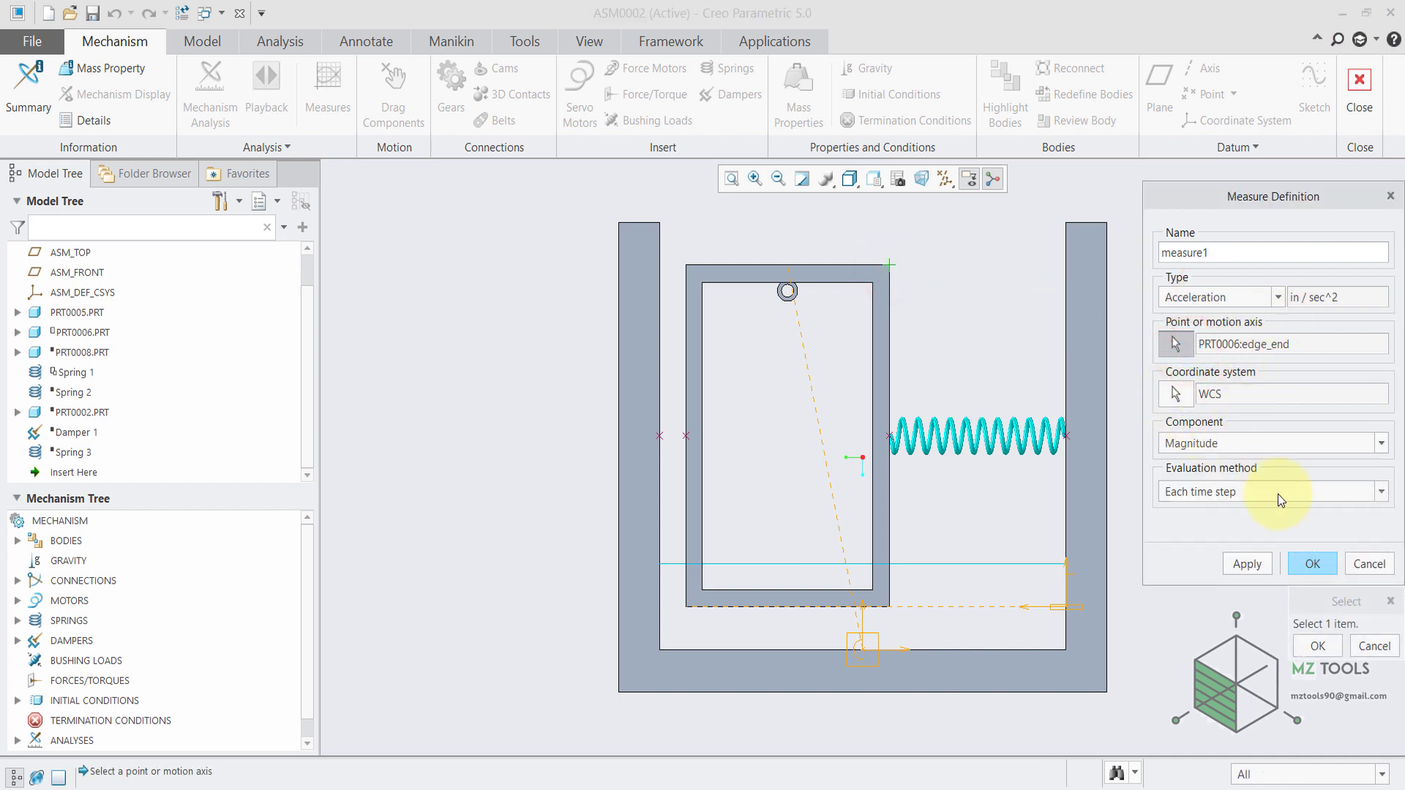
left_click(1184, 444)
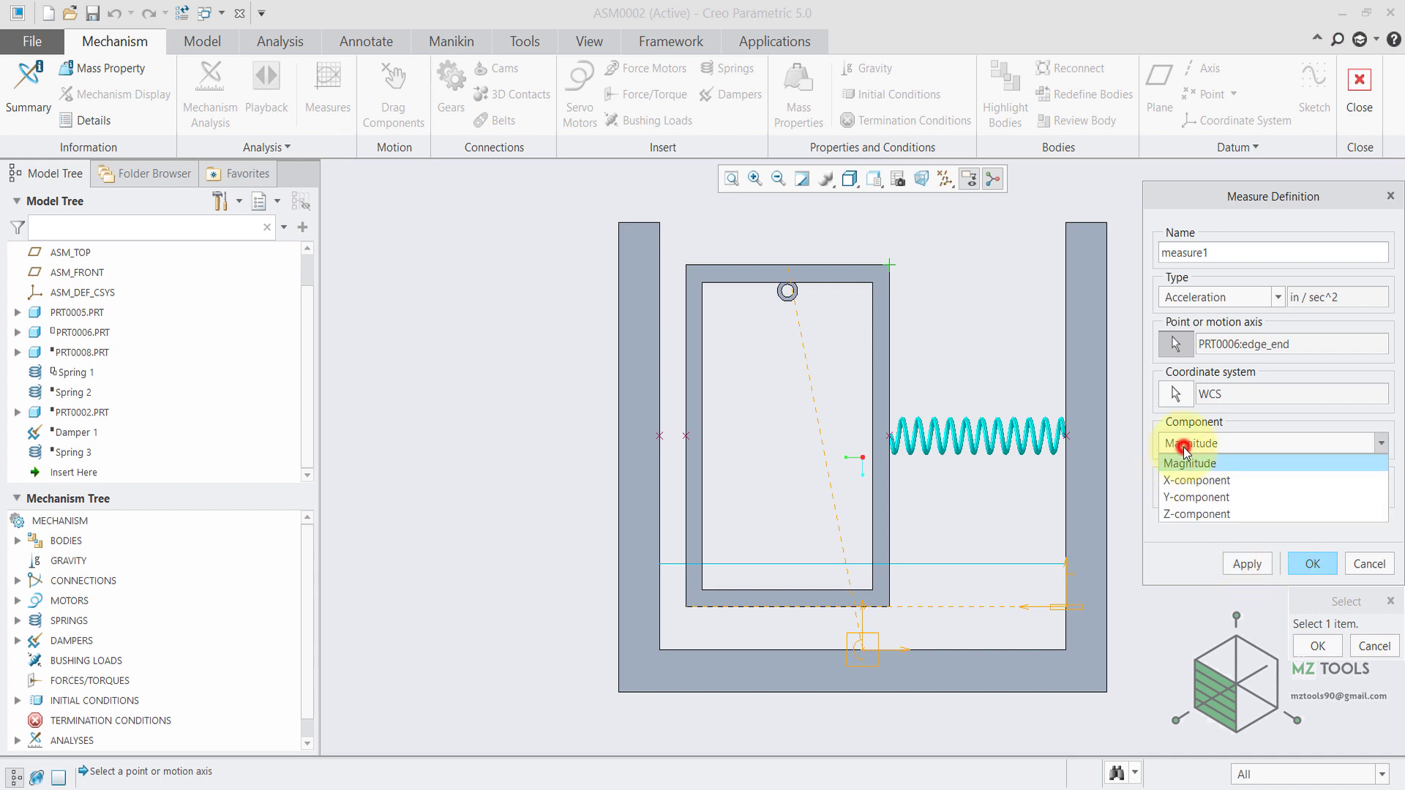
left_click(1187, 492)
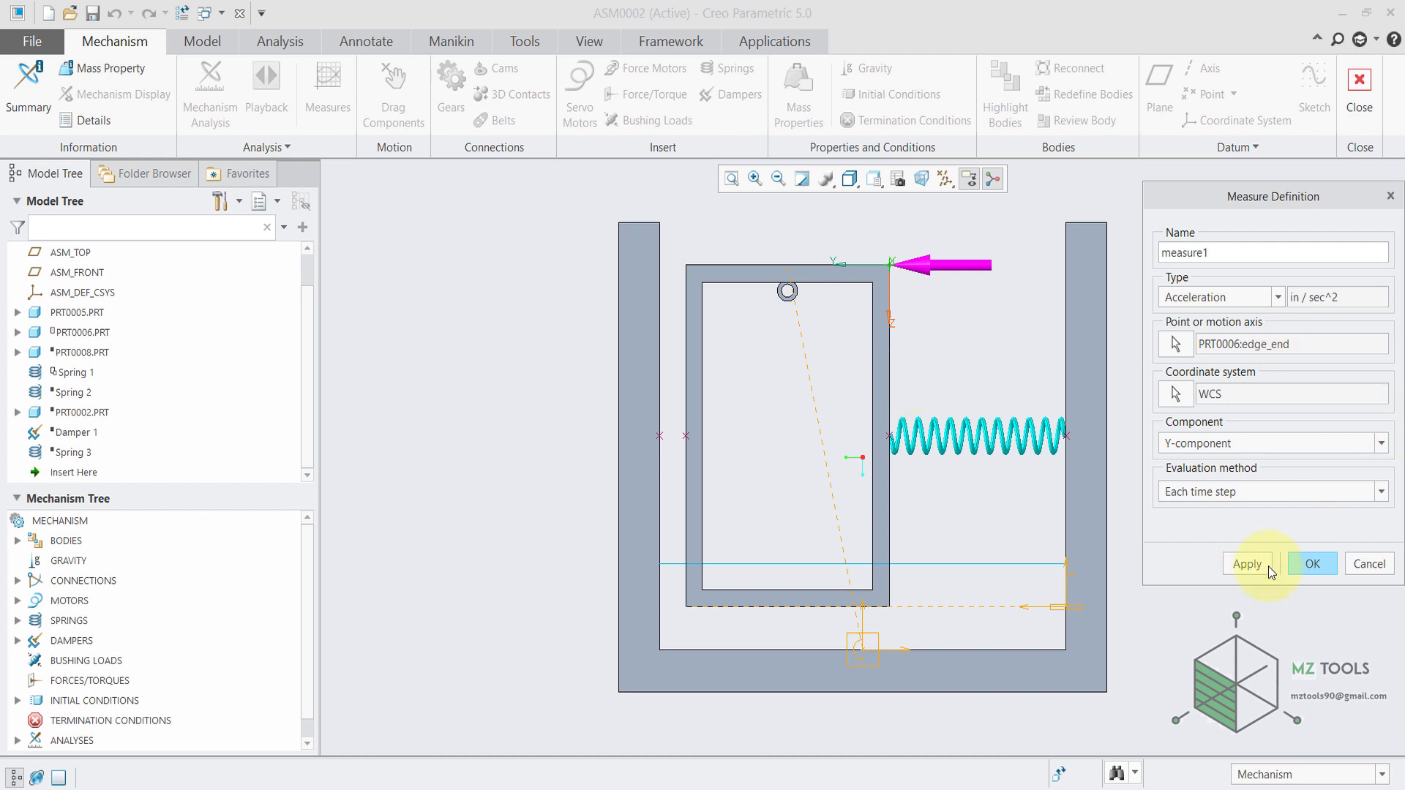
left_click(1311, 568)
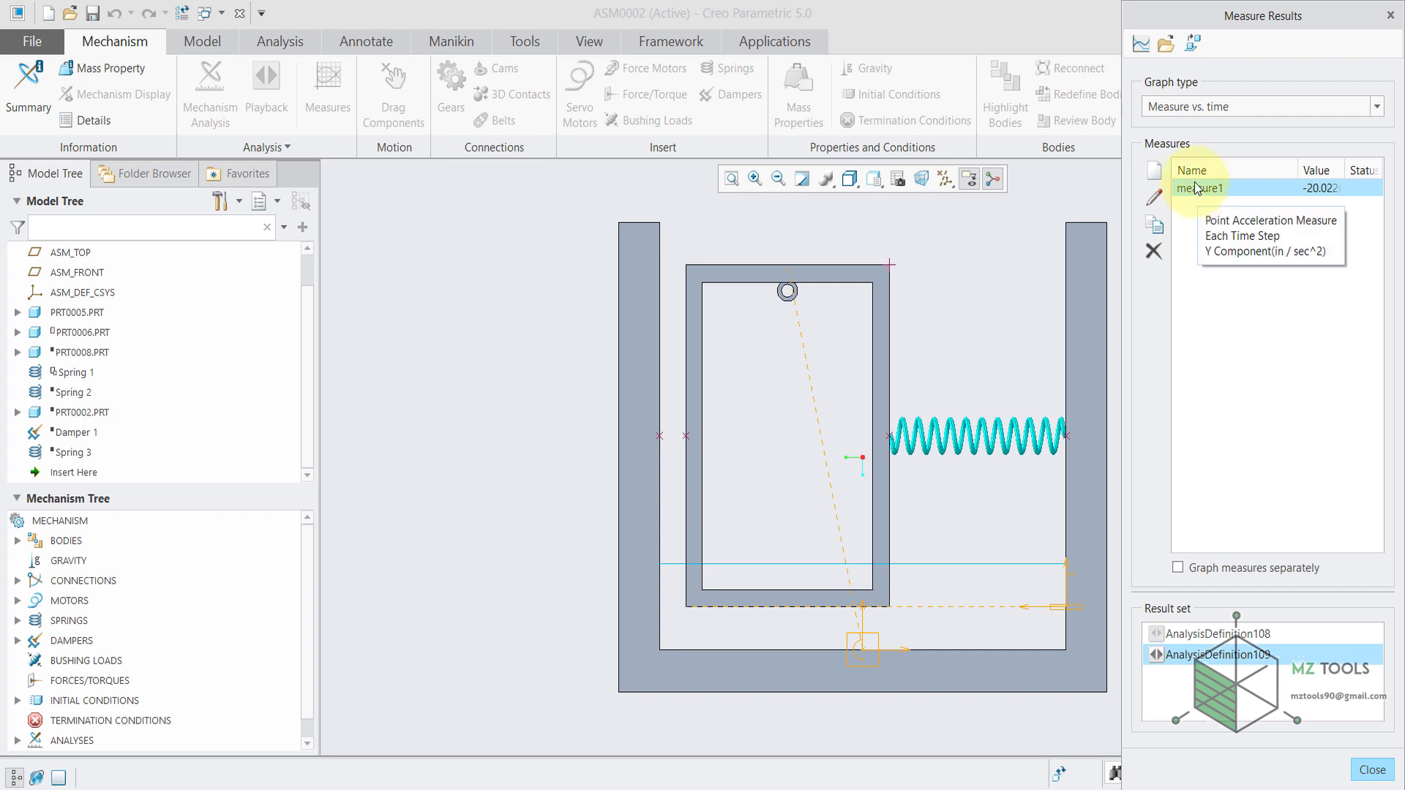
left_click(1139, 45)
left_click(1140, 45)
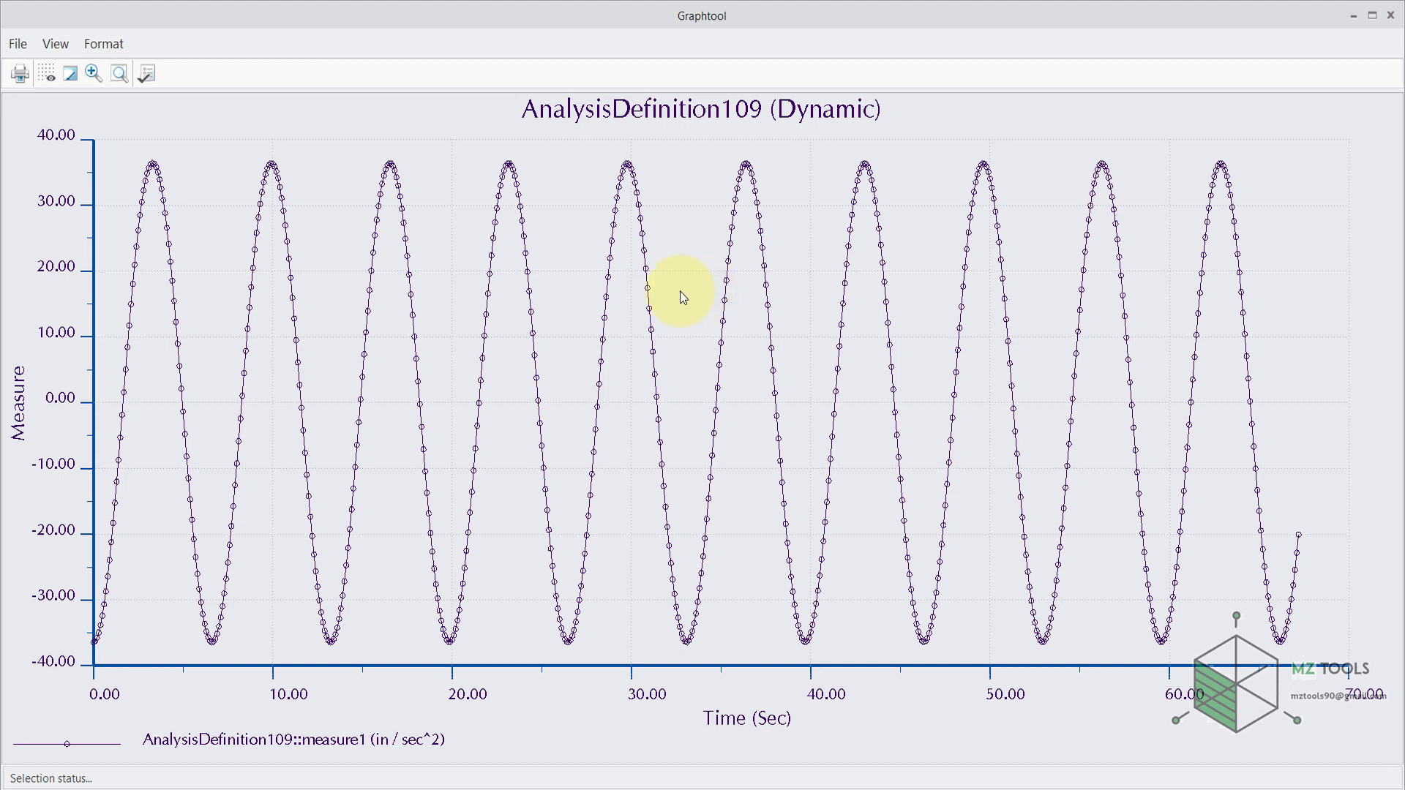
Close the Graphtool acceleration plot and the Measure Results dialog
left_click(1391, 14)
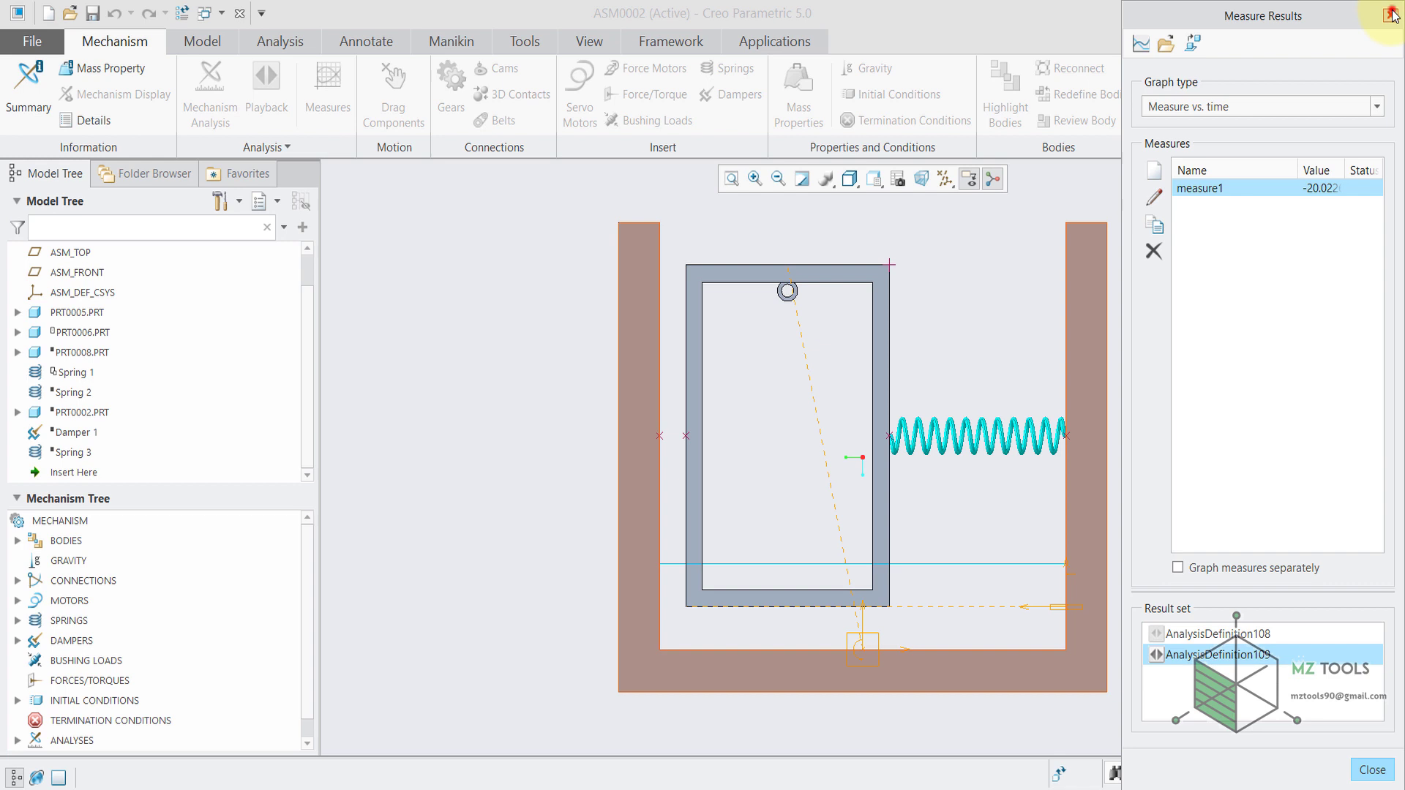
left_click(1391, 15)
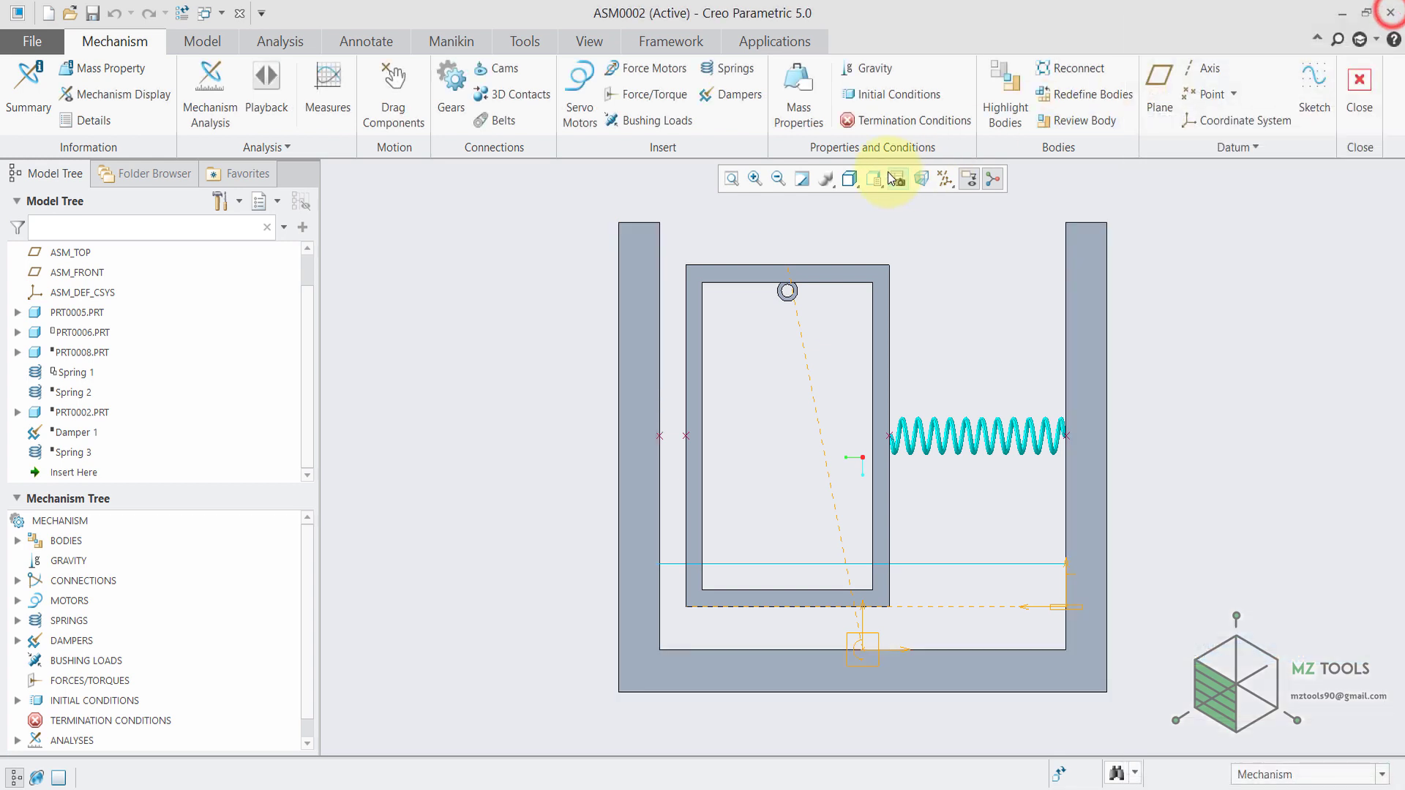
Review the Gravity settings and cancel without changing them
left_click(869, 67)
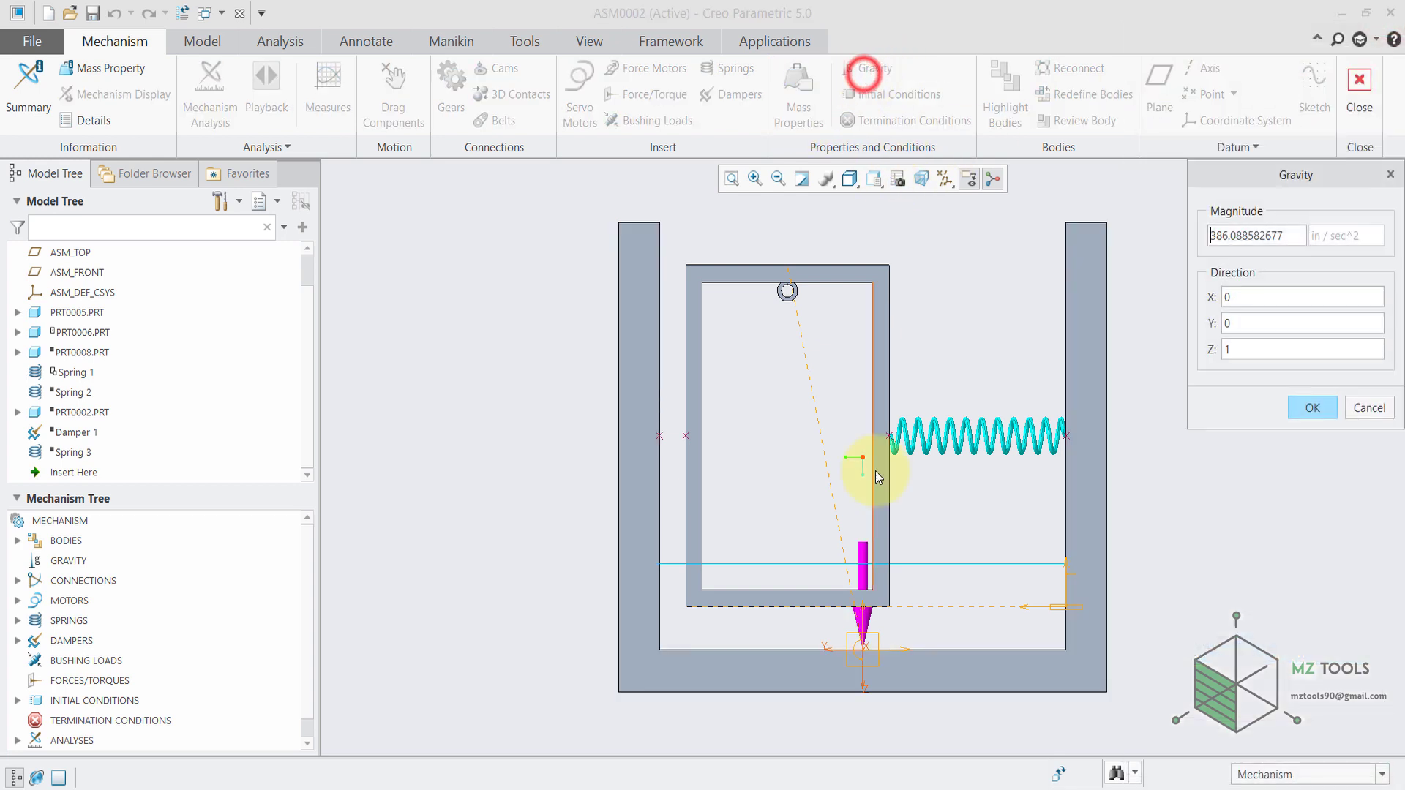
left_click(1369, 407)
left_click(367, 417)
Regenerate the assembly from PRT0002 so the inner frame shifts right and the spring shortens
left_click(80, 413)
left_click(111, 363)
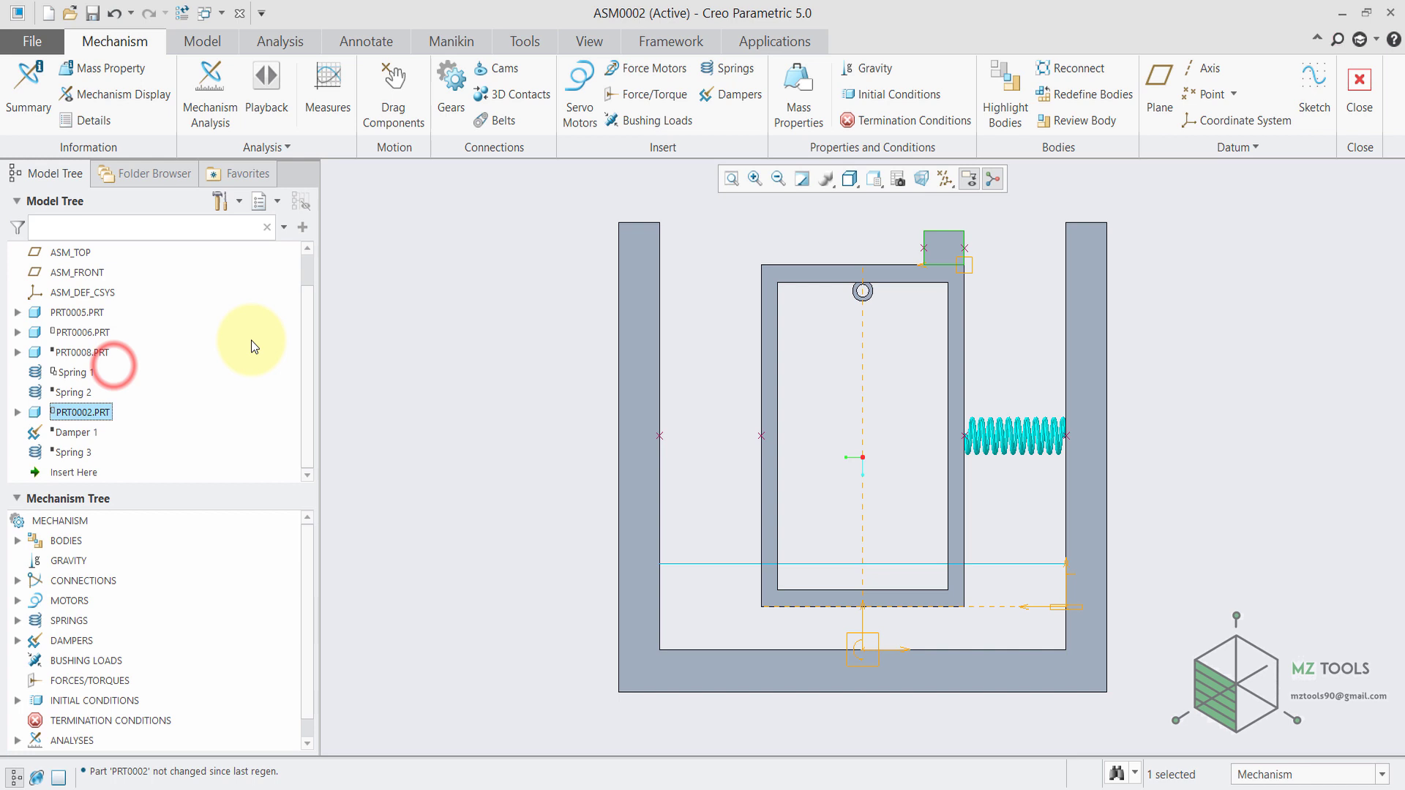
left_click(73, 453)
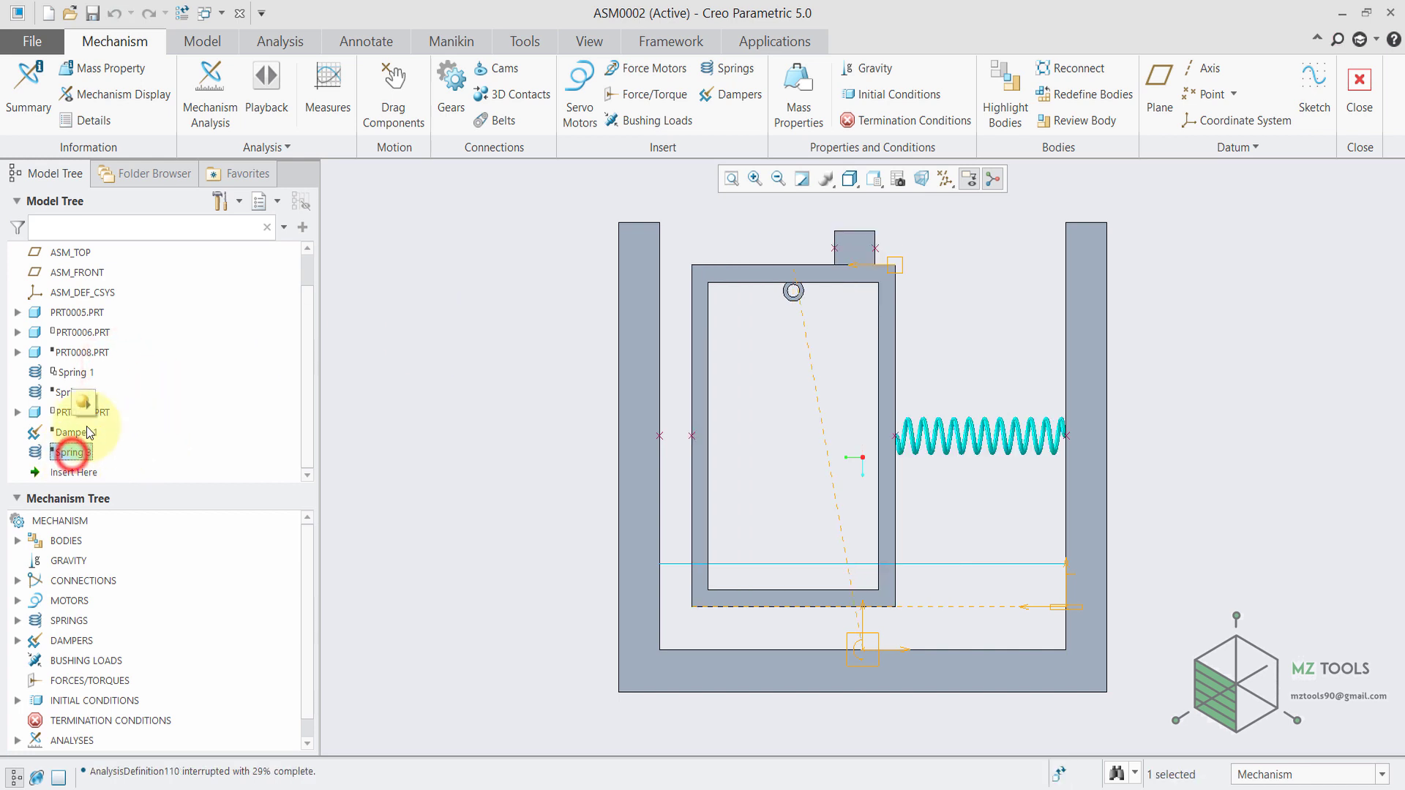
left_click(86, 403)
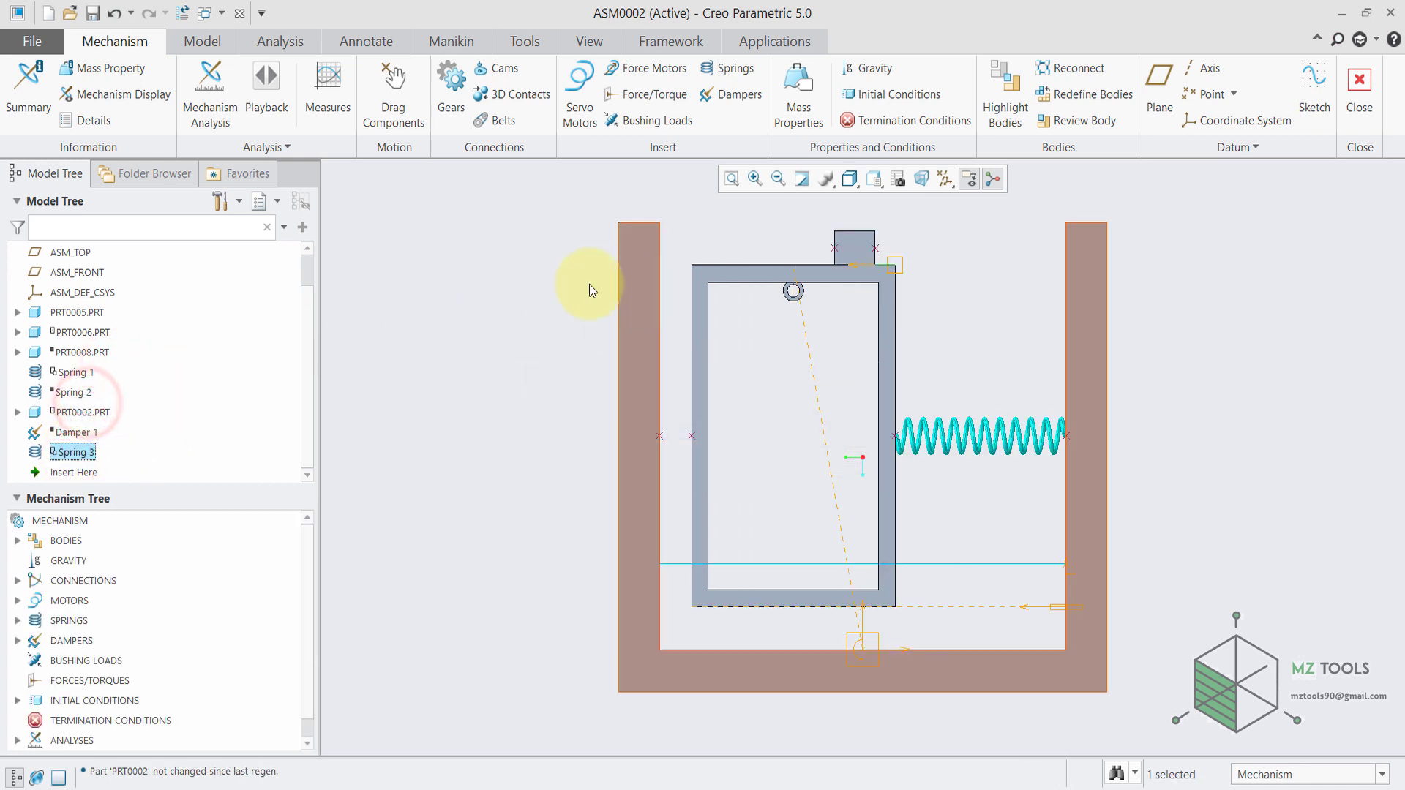
left_click(496, 306)
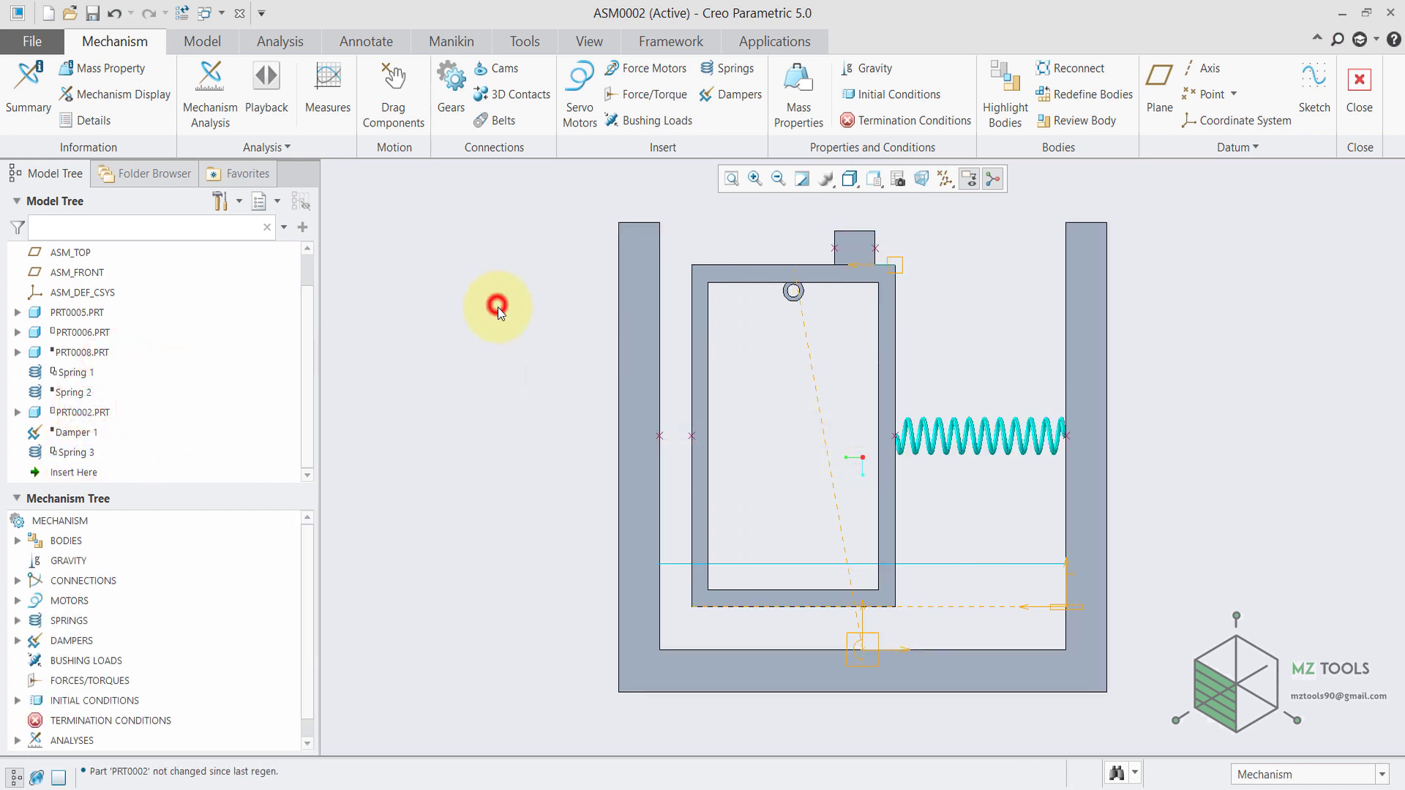
left_click(180, 14)
left_click(476, 357)
Drag the inner frame to a new position and close the Drag tool
left_click(388, 81)
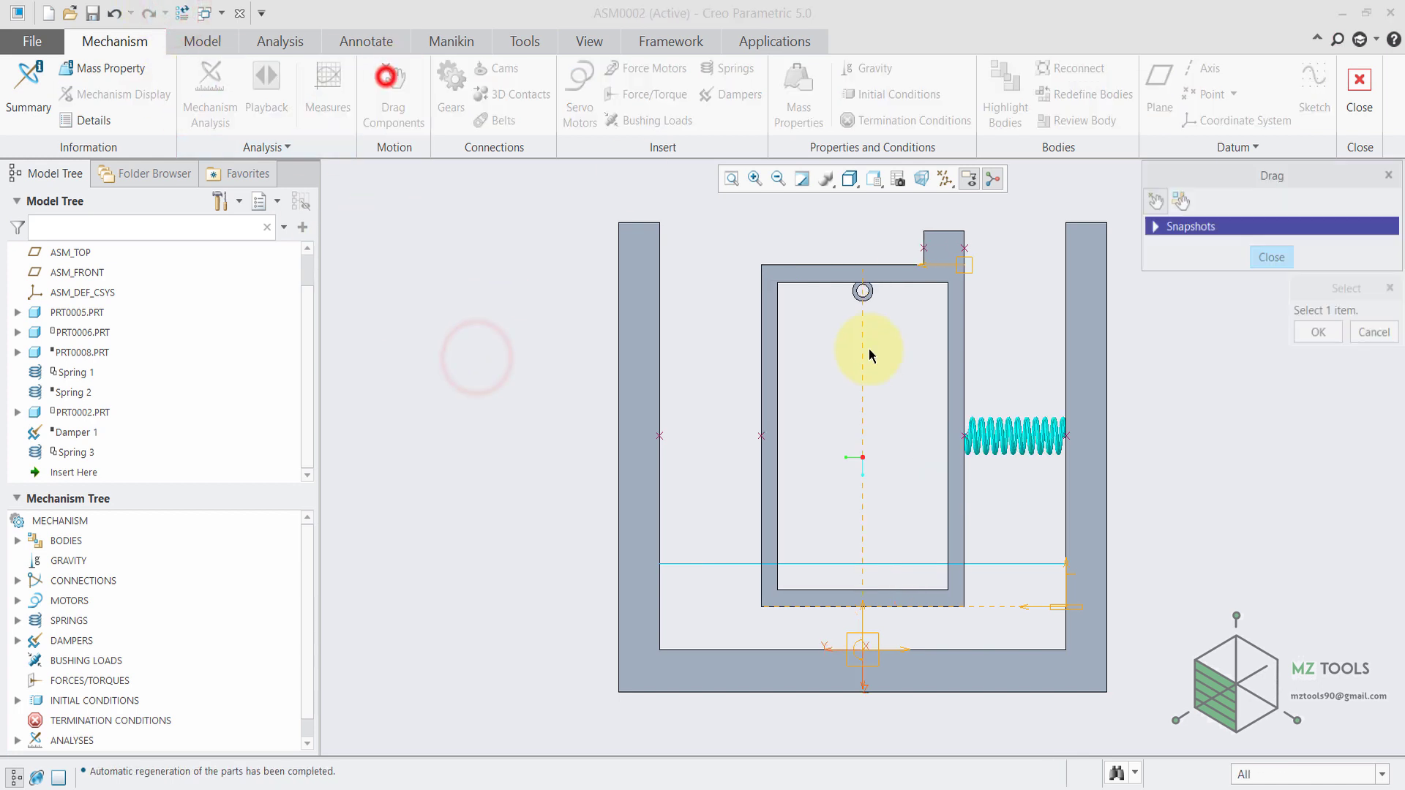
left_click(772, 331)
left_click(680, 337)
left_click(1271, 257)
Create a Dynamic analysis with gravity enabled and 200 duration, and run it
left_click(210, 80)
left_click(1193, 122)
left_click(1171, 177)
left_click(1288, 156)
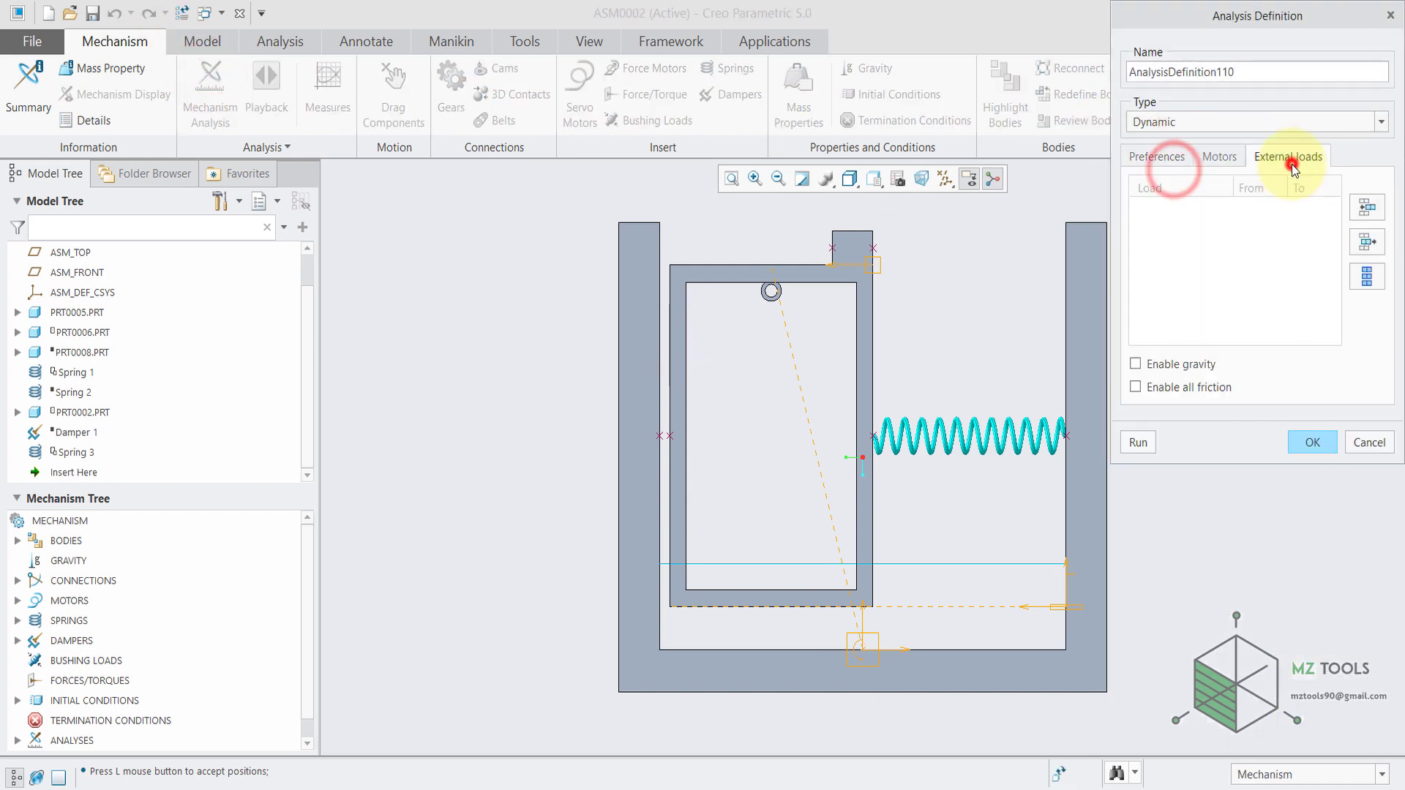
left_click(1138, 364)
left_click(1163, 156)
double_click(1253, 251)
type("200")
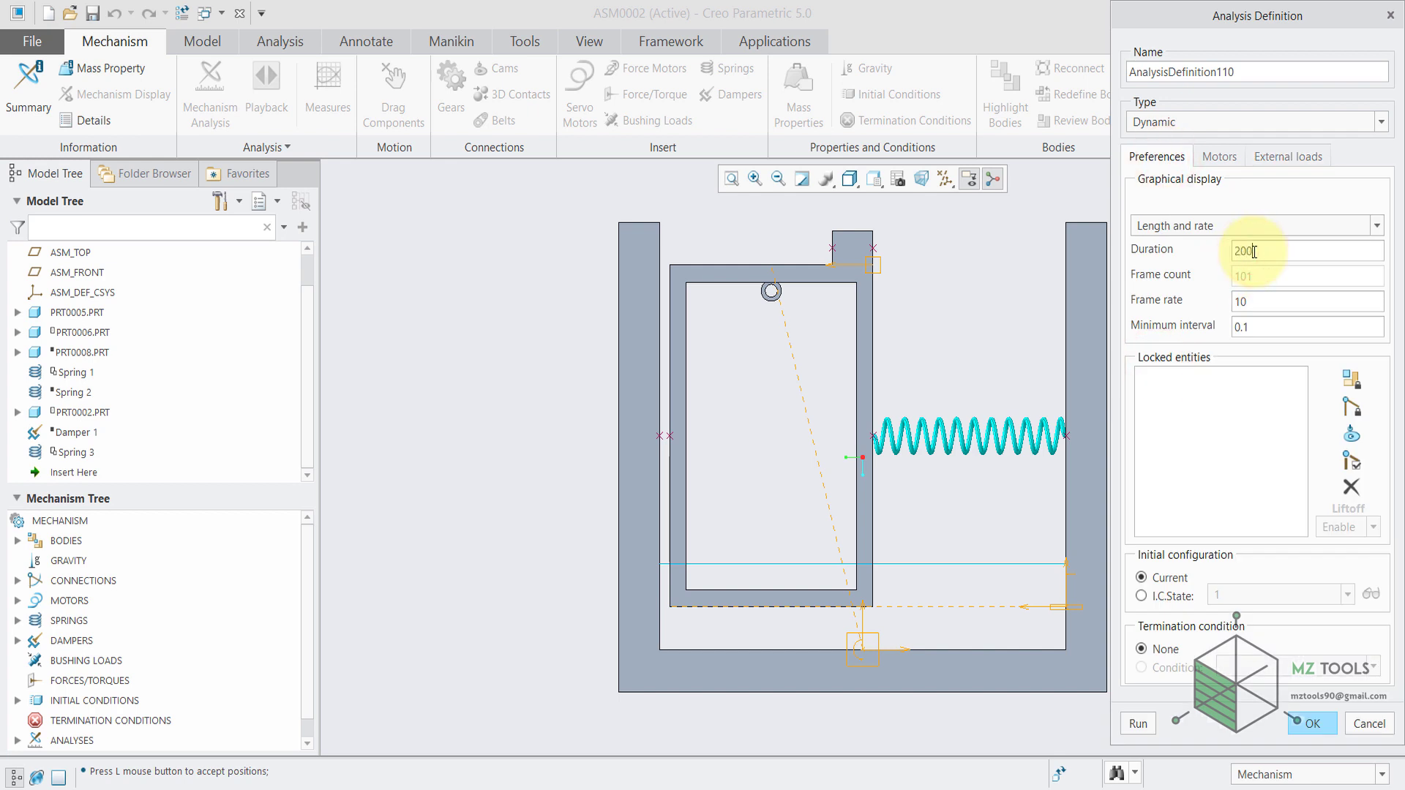
left_click(1139, 725)
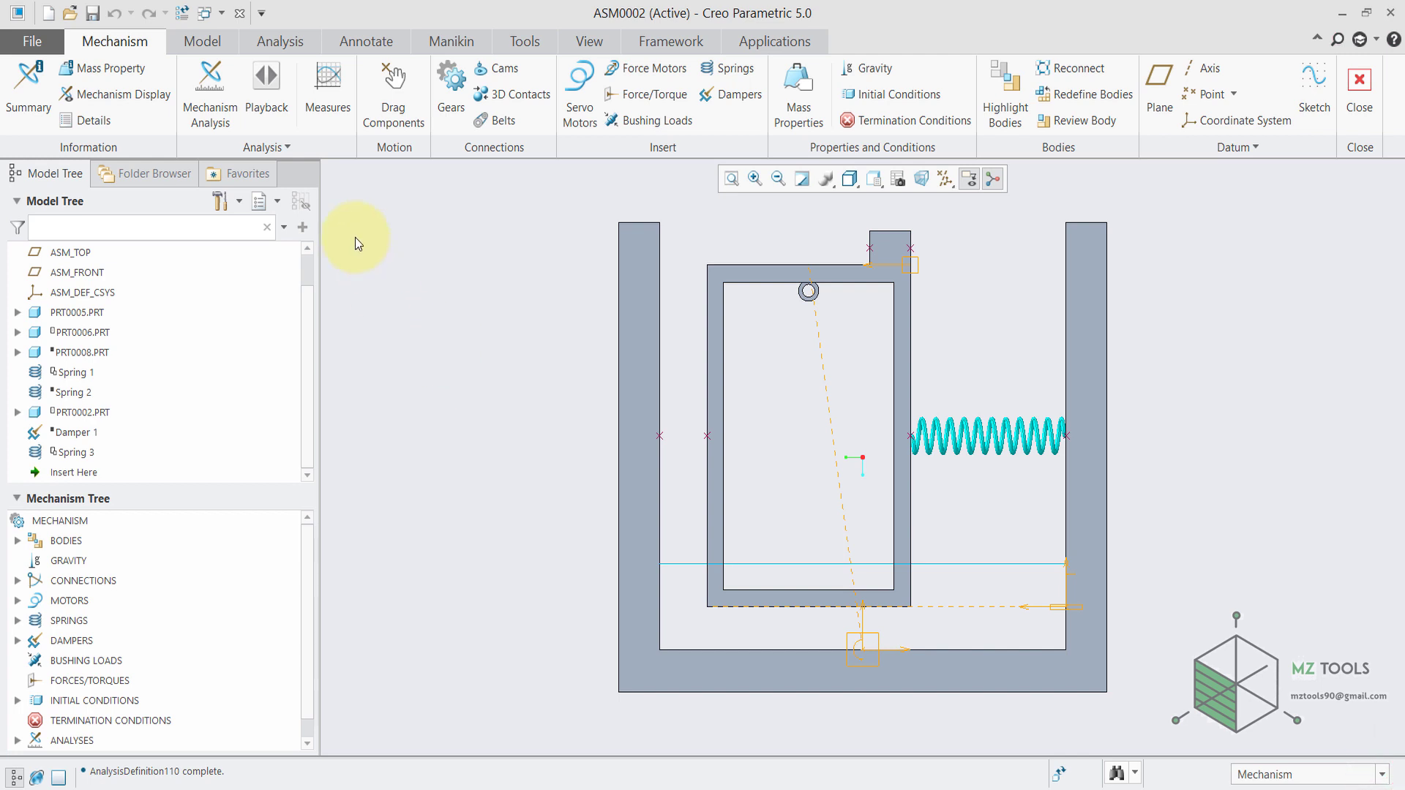
Plot measure1 for AnalysisDefinition110 in Graphtool, showing its decaying oscillation, then close Graphtool
left_click(327, 81)
left_click(1196, 674)
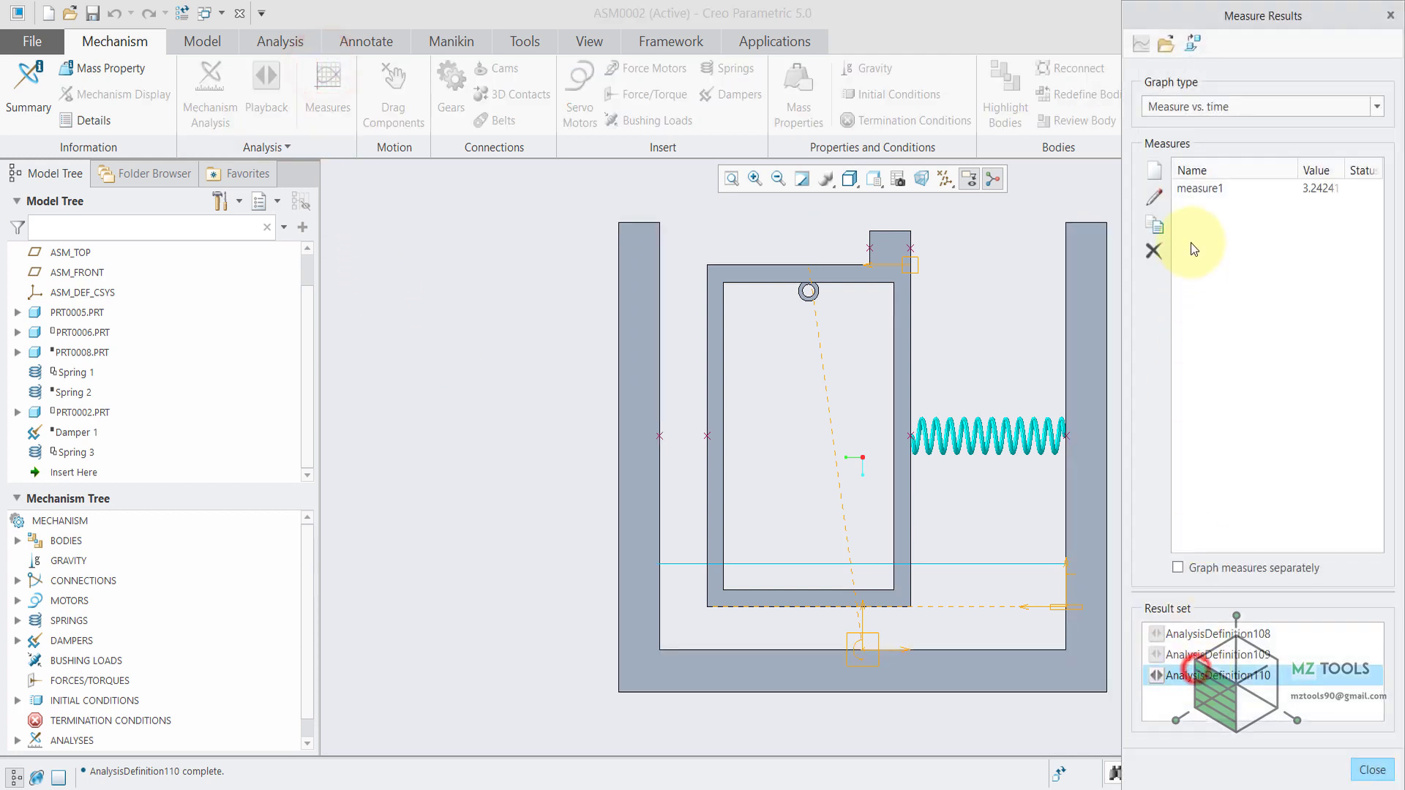
left_click(1200, 188)
left_click(1141, 44)
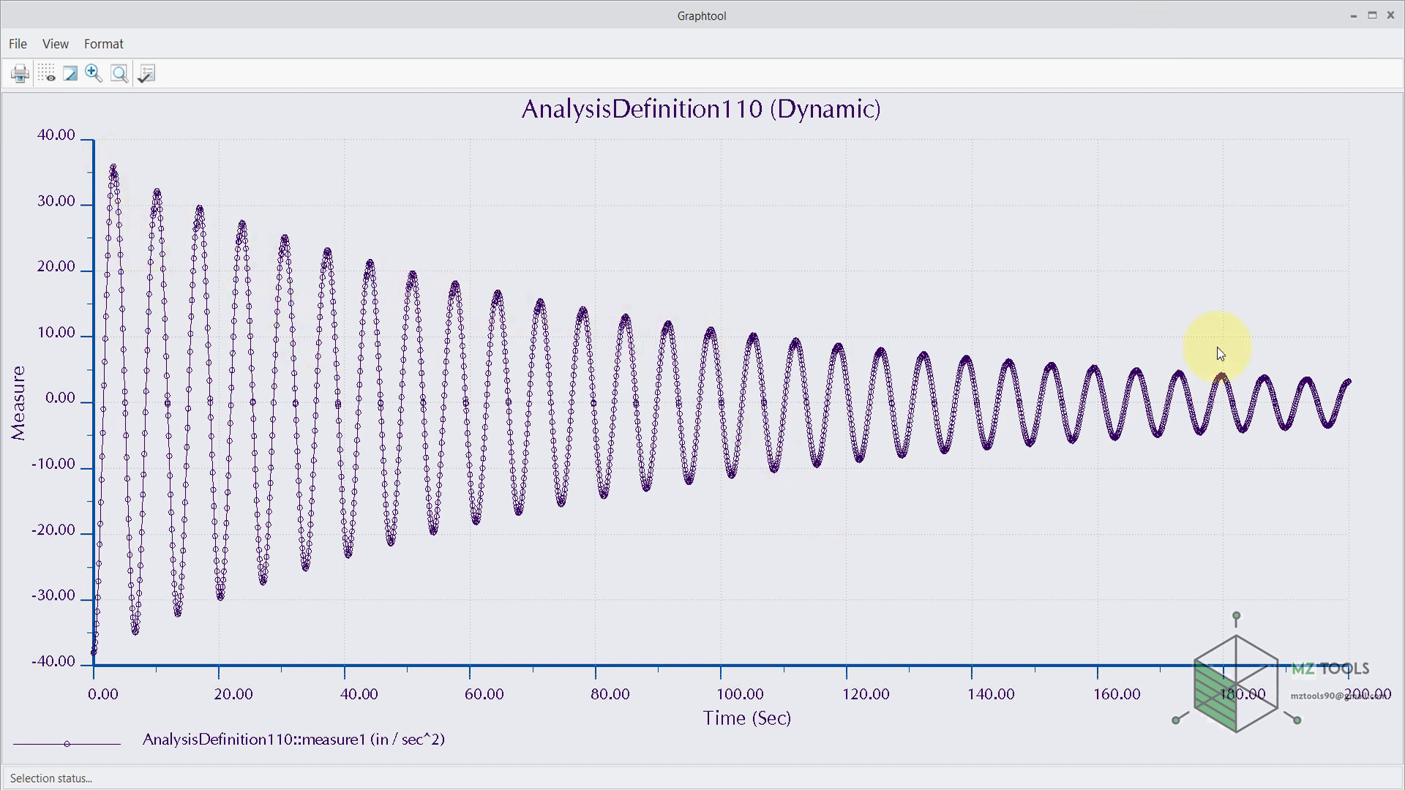
left_click(1391, 15)
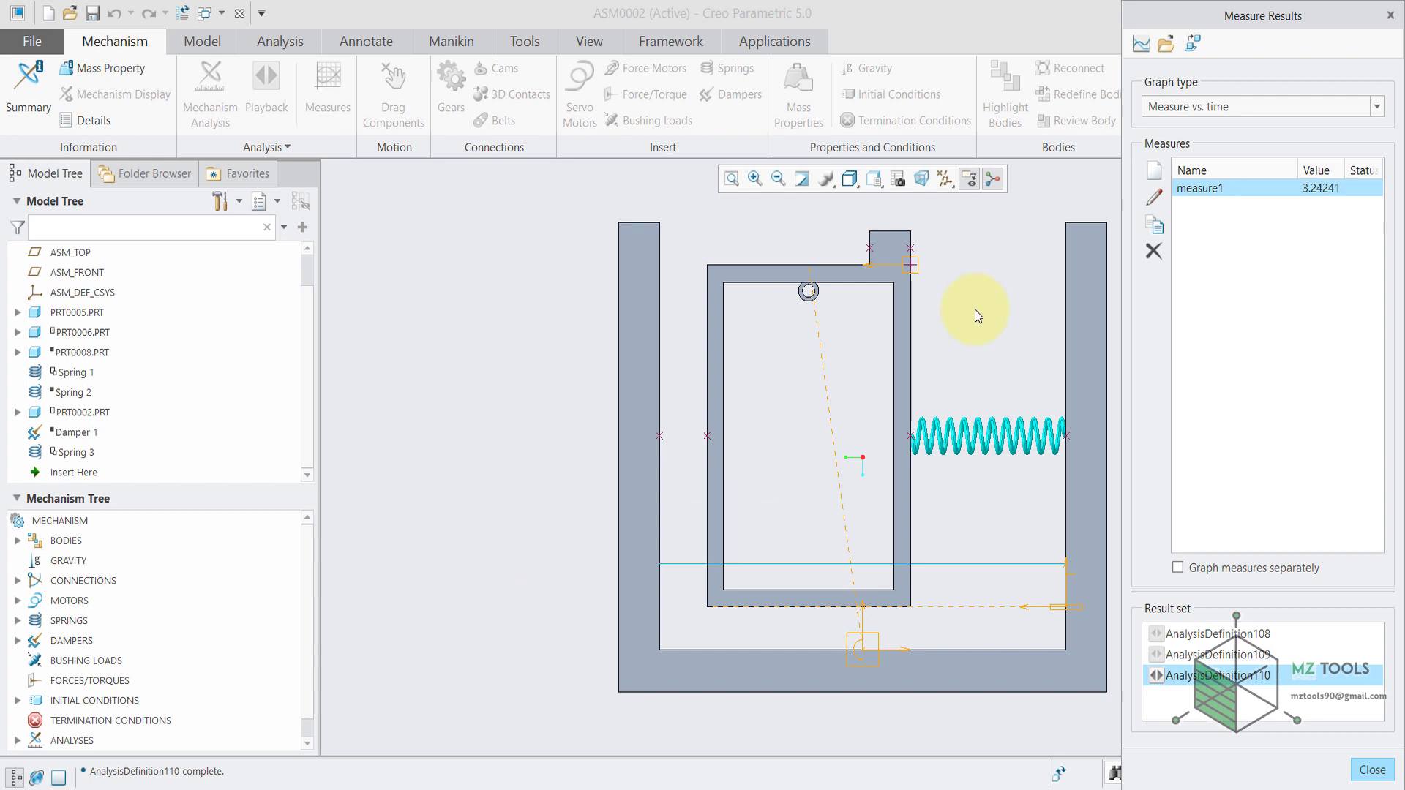
left_click(1155, 172)
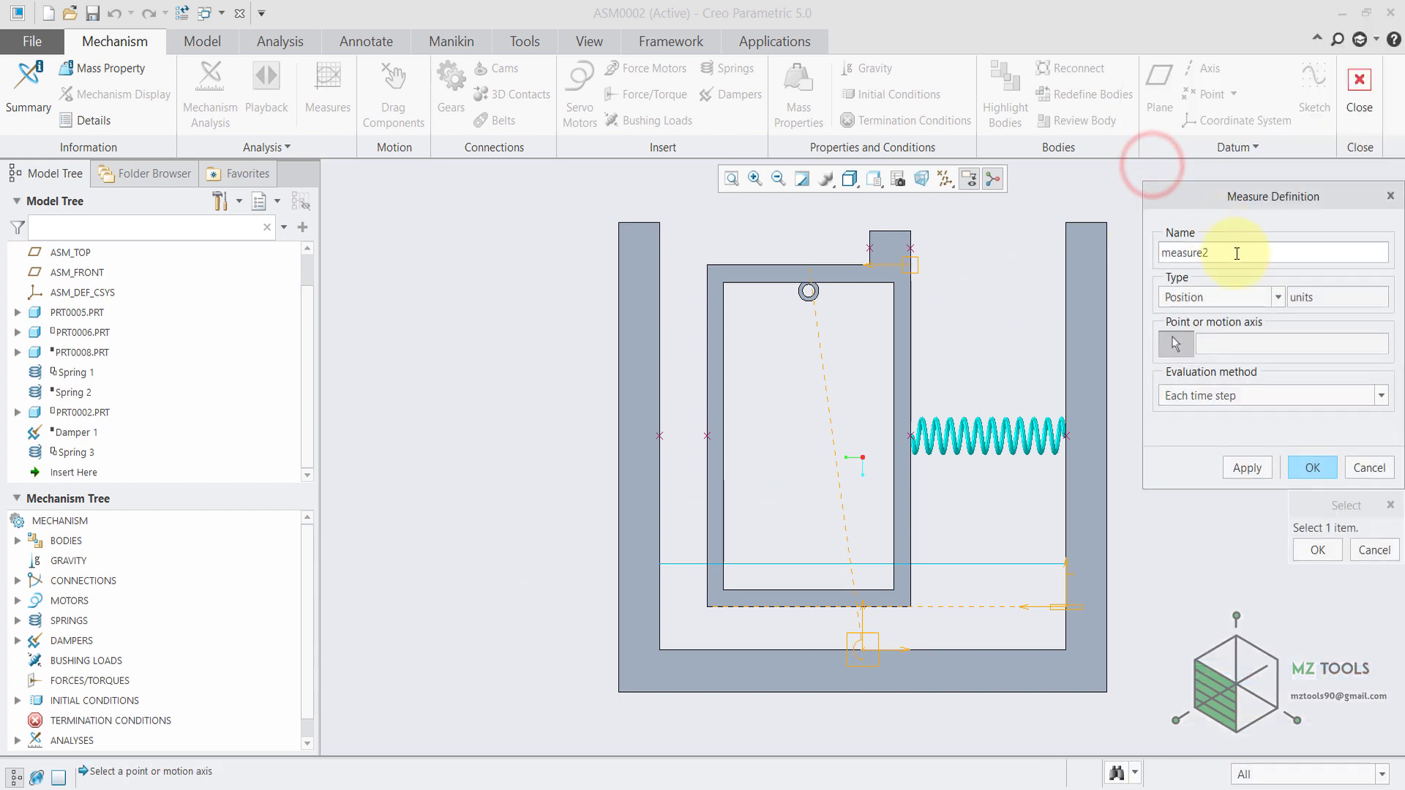
Define measure2 as the Y-component position of PRT0006's edge end point
left_click(911, 265)
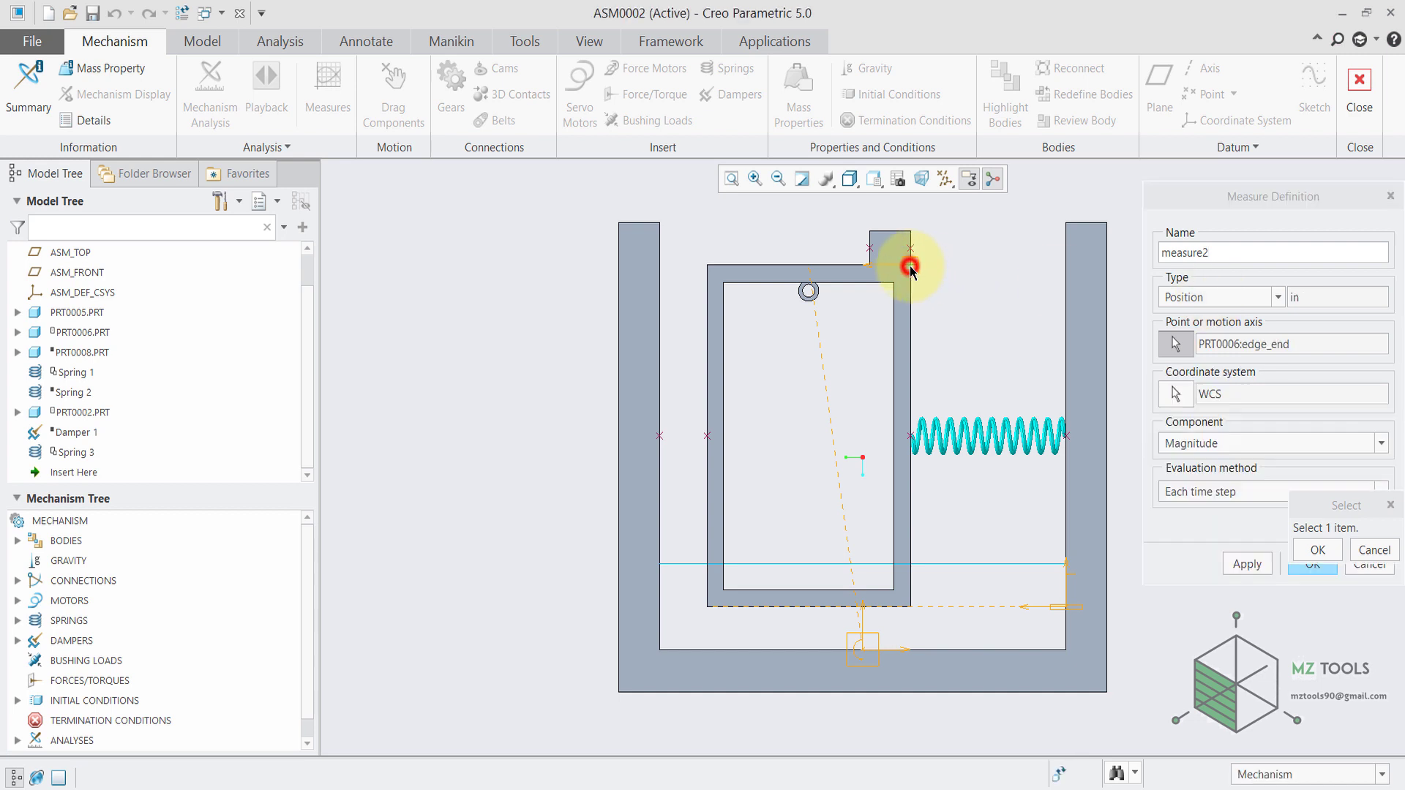
left_click(1236, 445)
left_click(1195, 497)
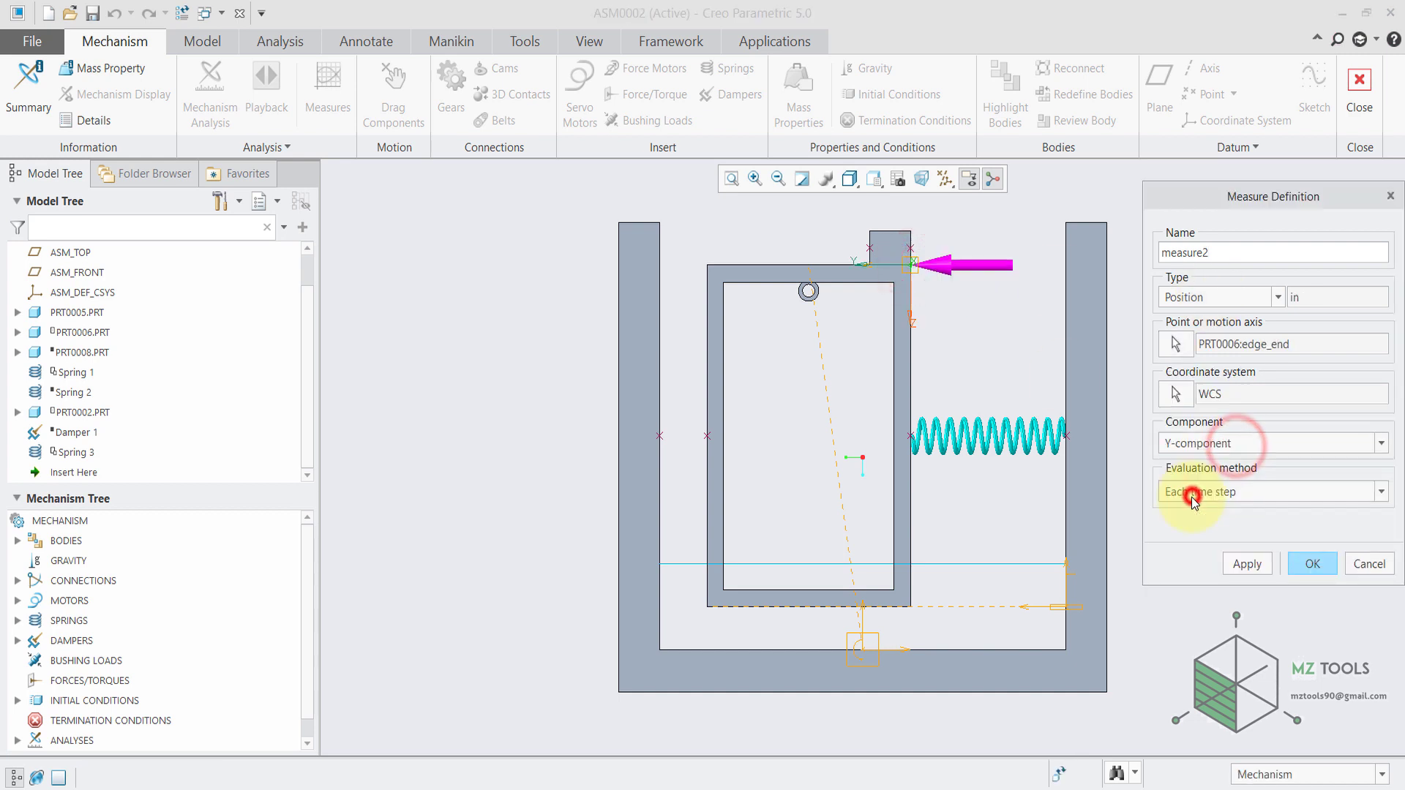
left_click(1244, 564)
left_click(1303, 564)
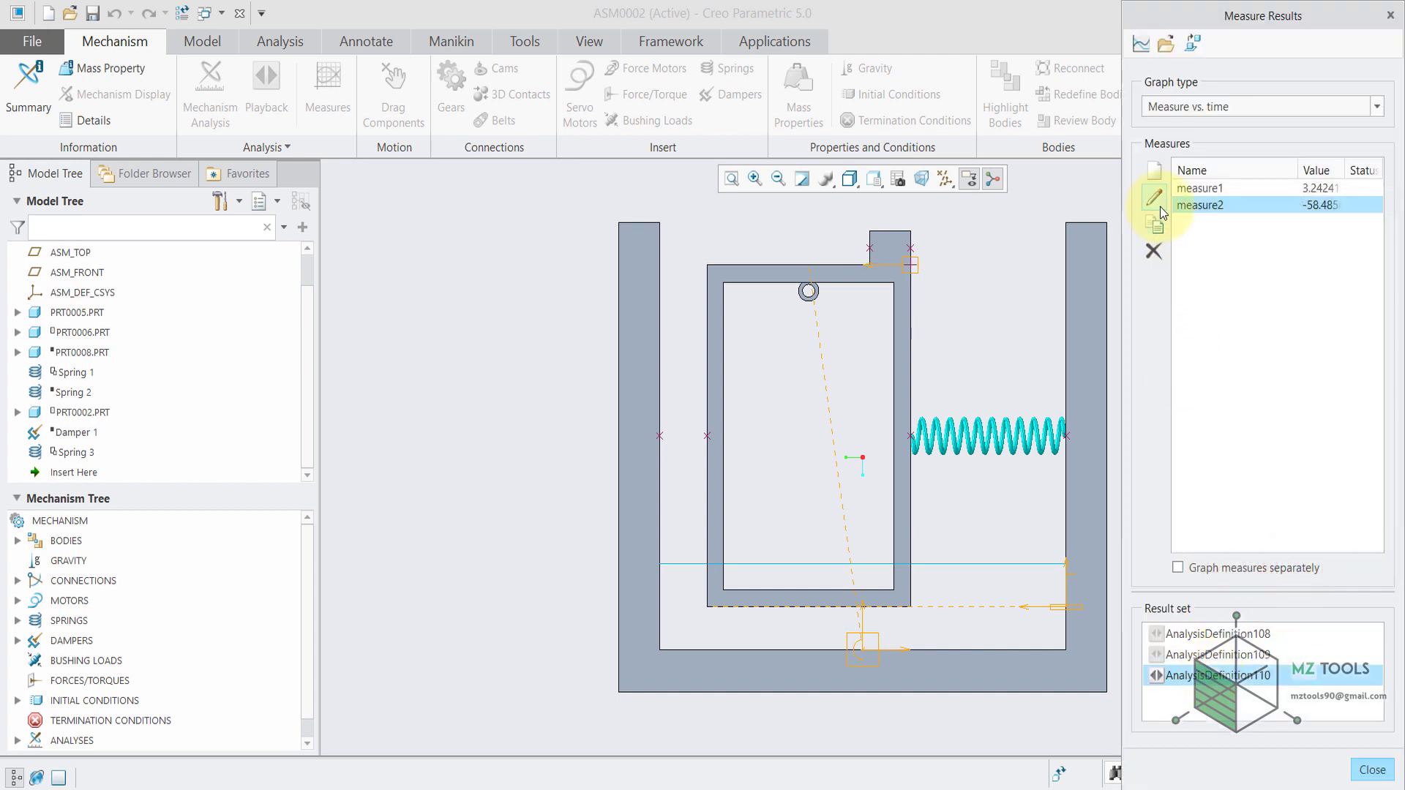
Graph measure2 alone, then graph measure2 and measure1 together for AnalysisDefinition110
left_click(1145, 42)
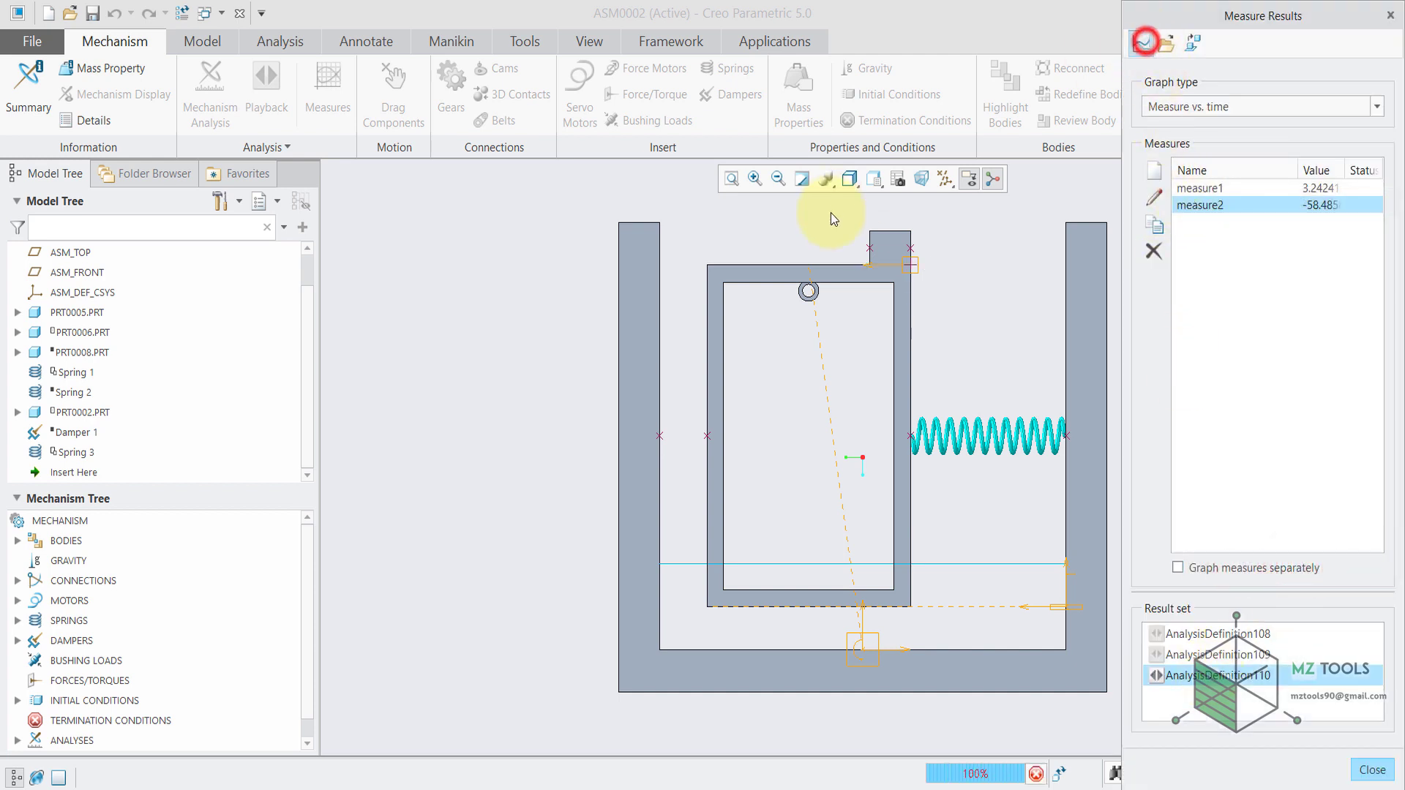
left_click(1392, 16)
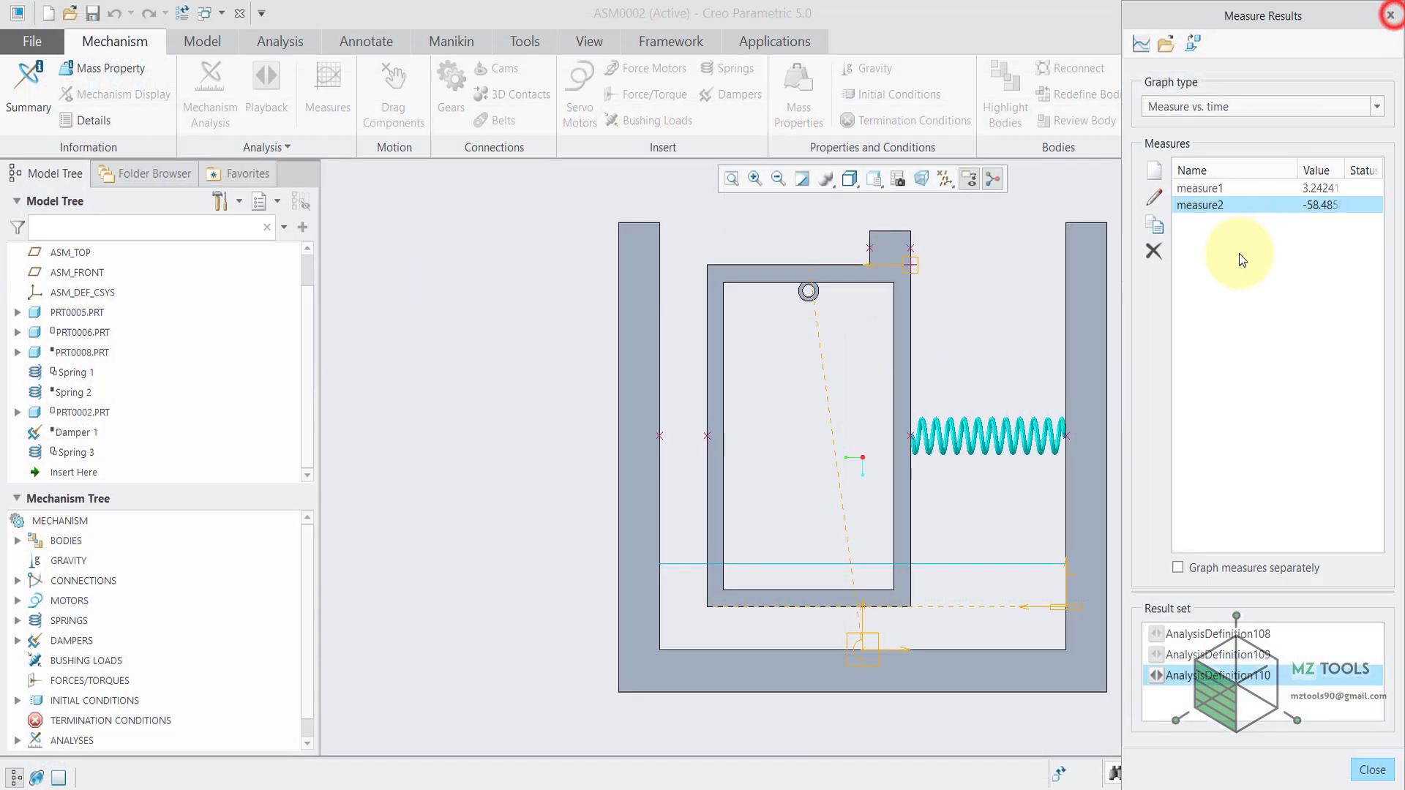
left_click(1206, 190, "ctrl")
left_click(1141, 43)
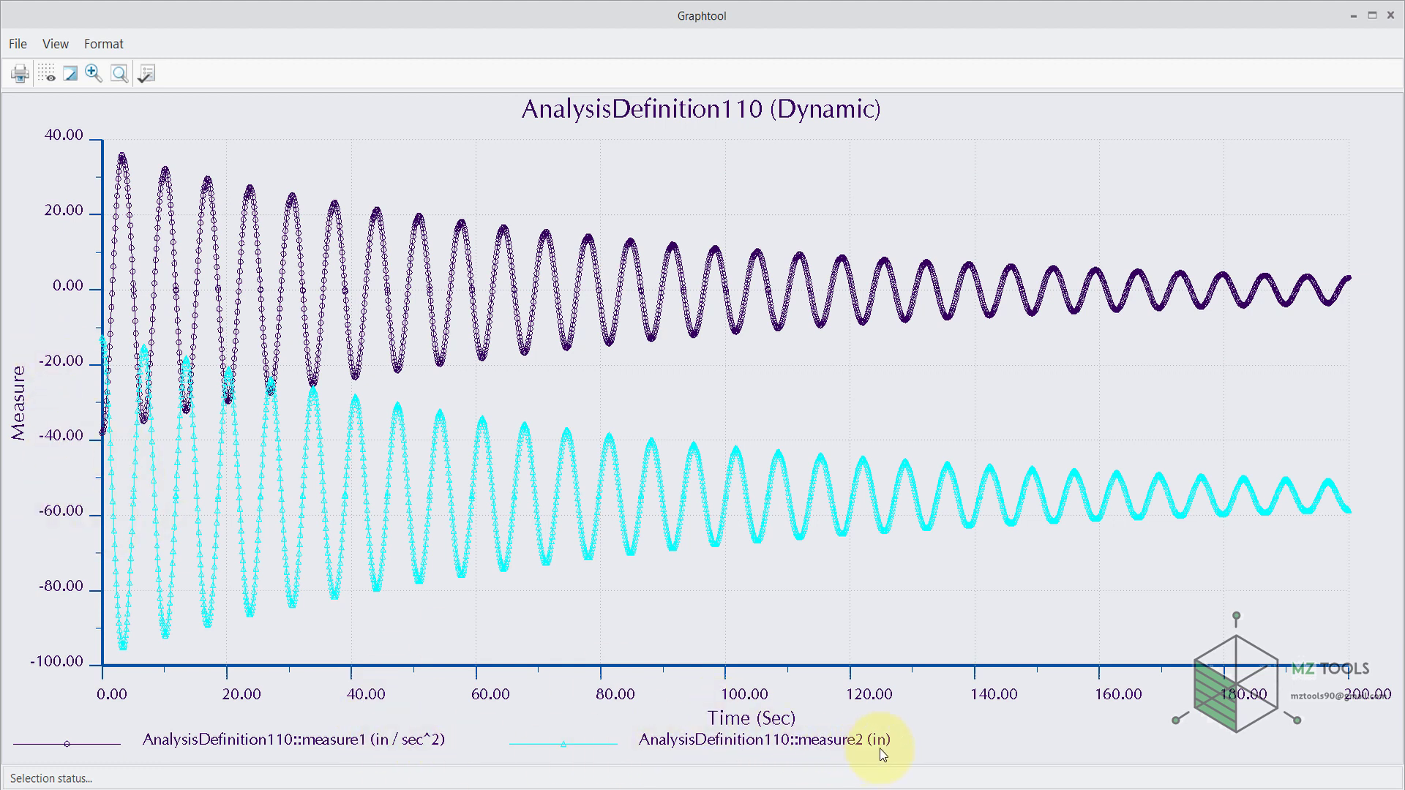
Load the AnalysisDefinition109 result set, then the AnalysisDefinition108 result set
left_click(1390, 15)
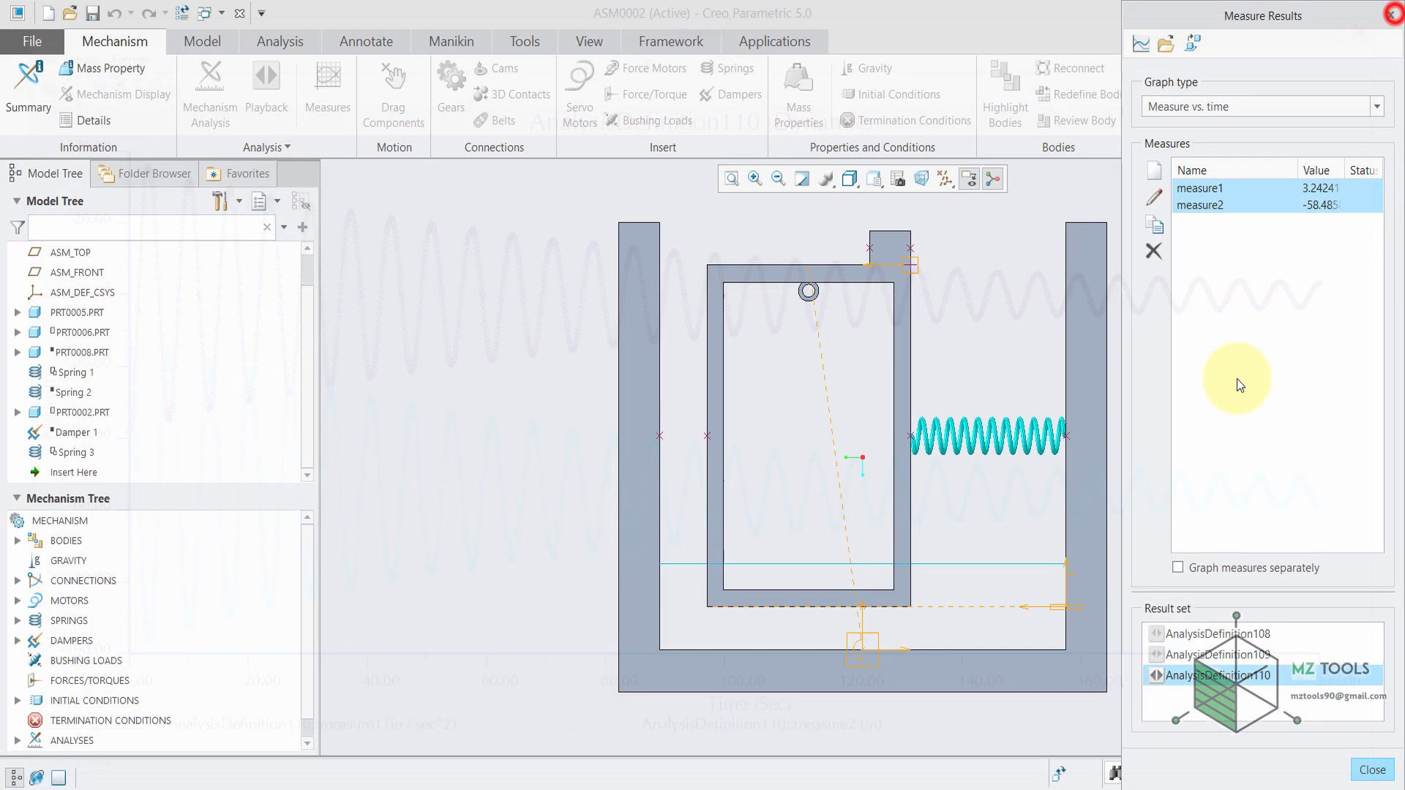
left_click(1201, 655)
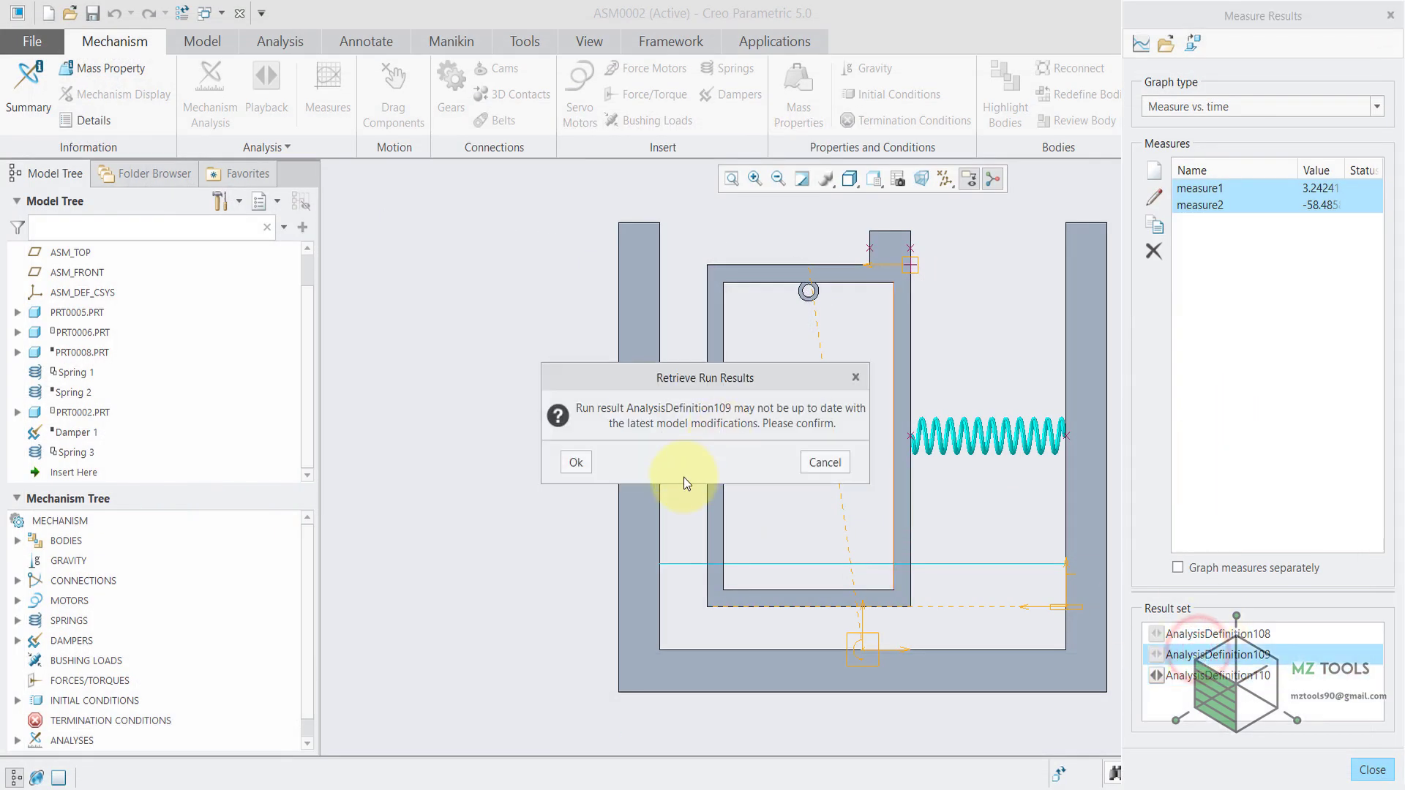
left_click(575, 462)
left_click(1216, 634)
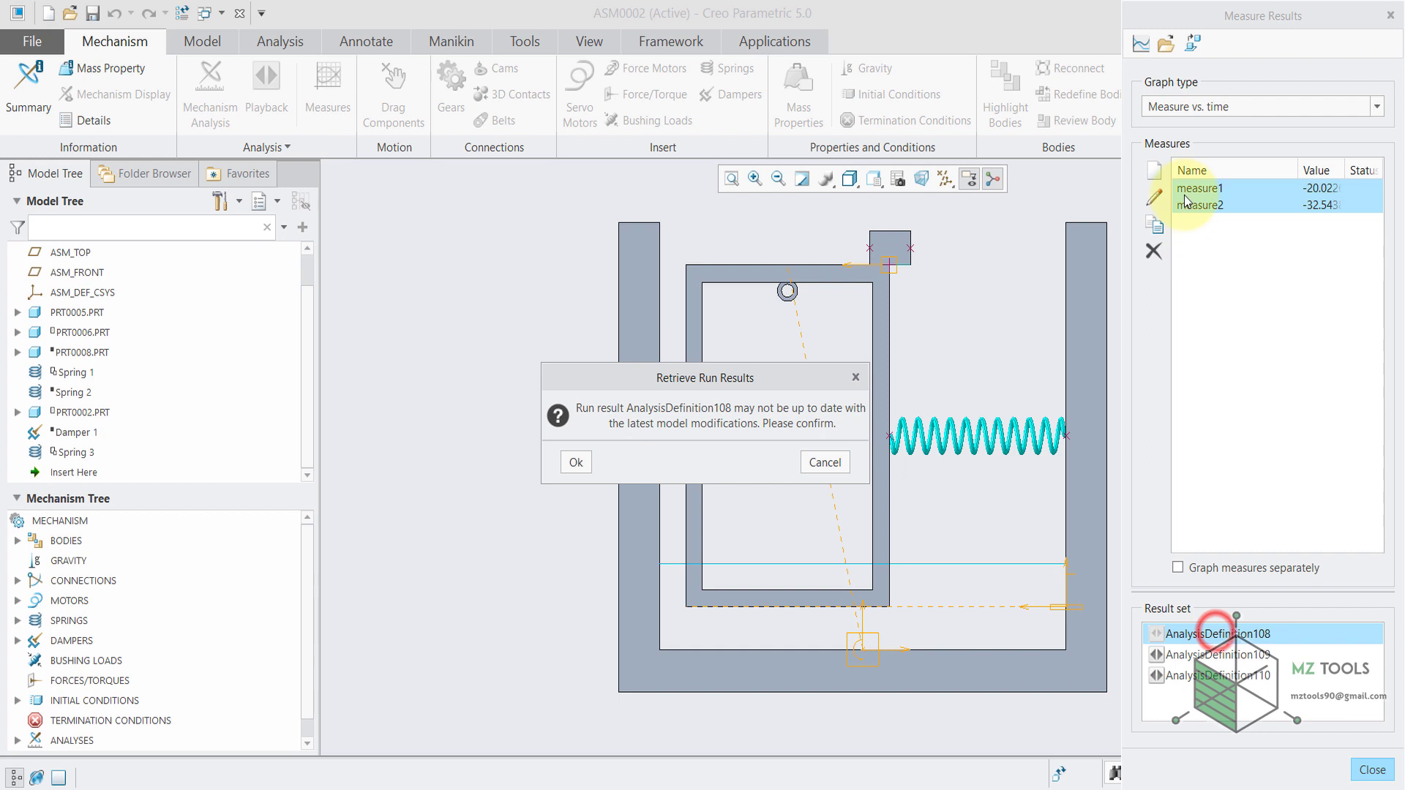
left_click(570, 464)
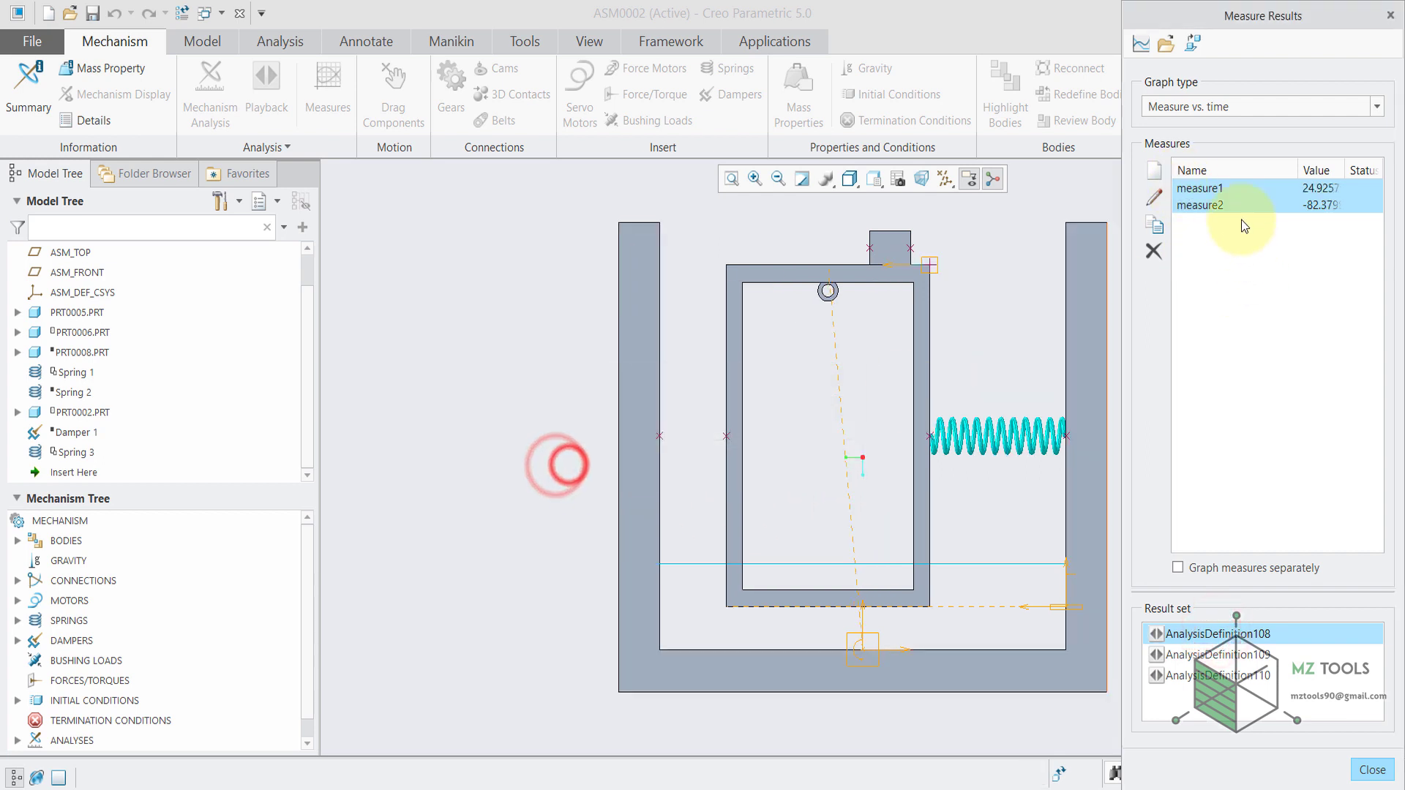
Graph the undamped AnalysisDefinition108 measures, then close Graphtool and Measure Results
left_click(1141, 43)
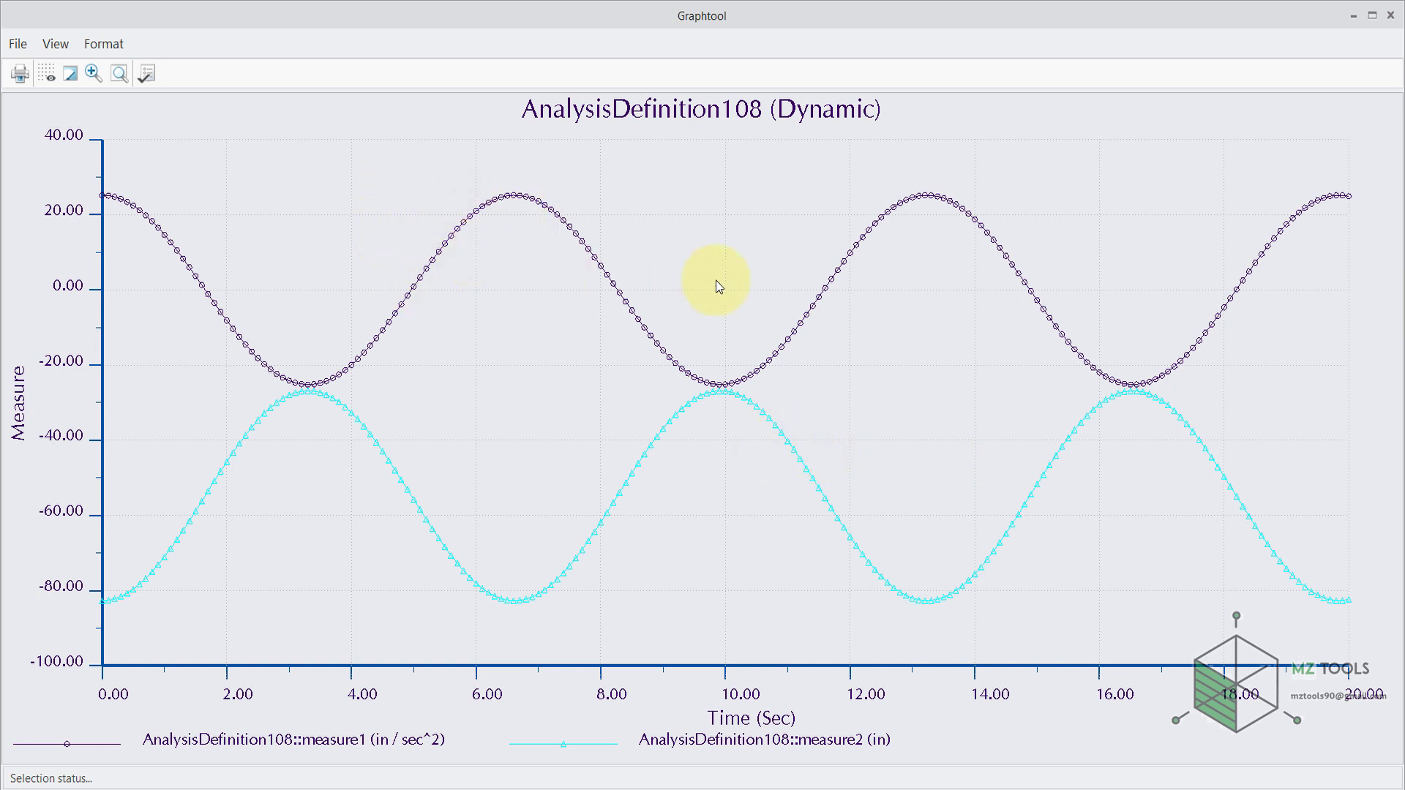
left_click(1396, 16)
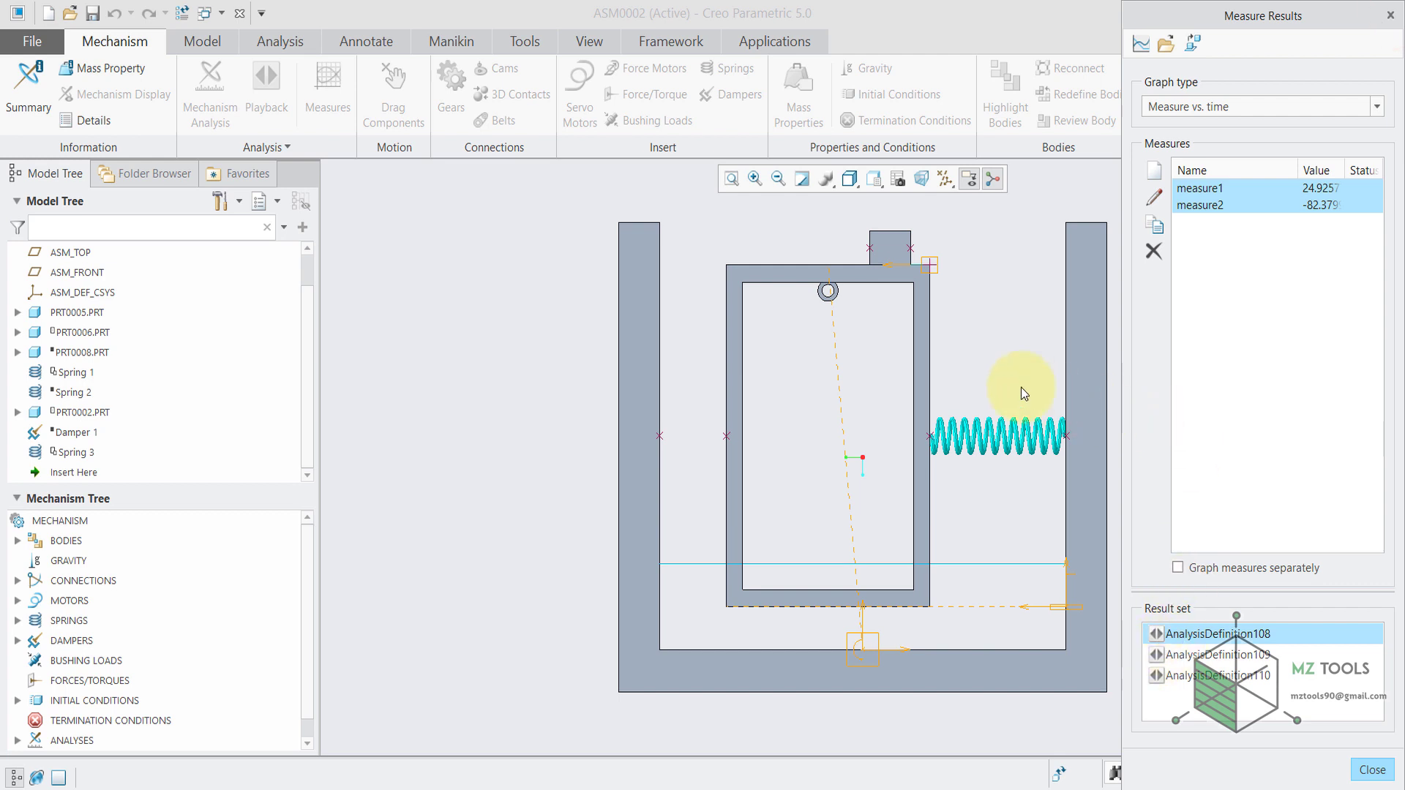
left_click(1392, 16)
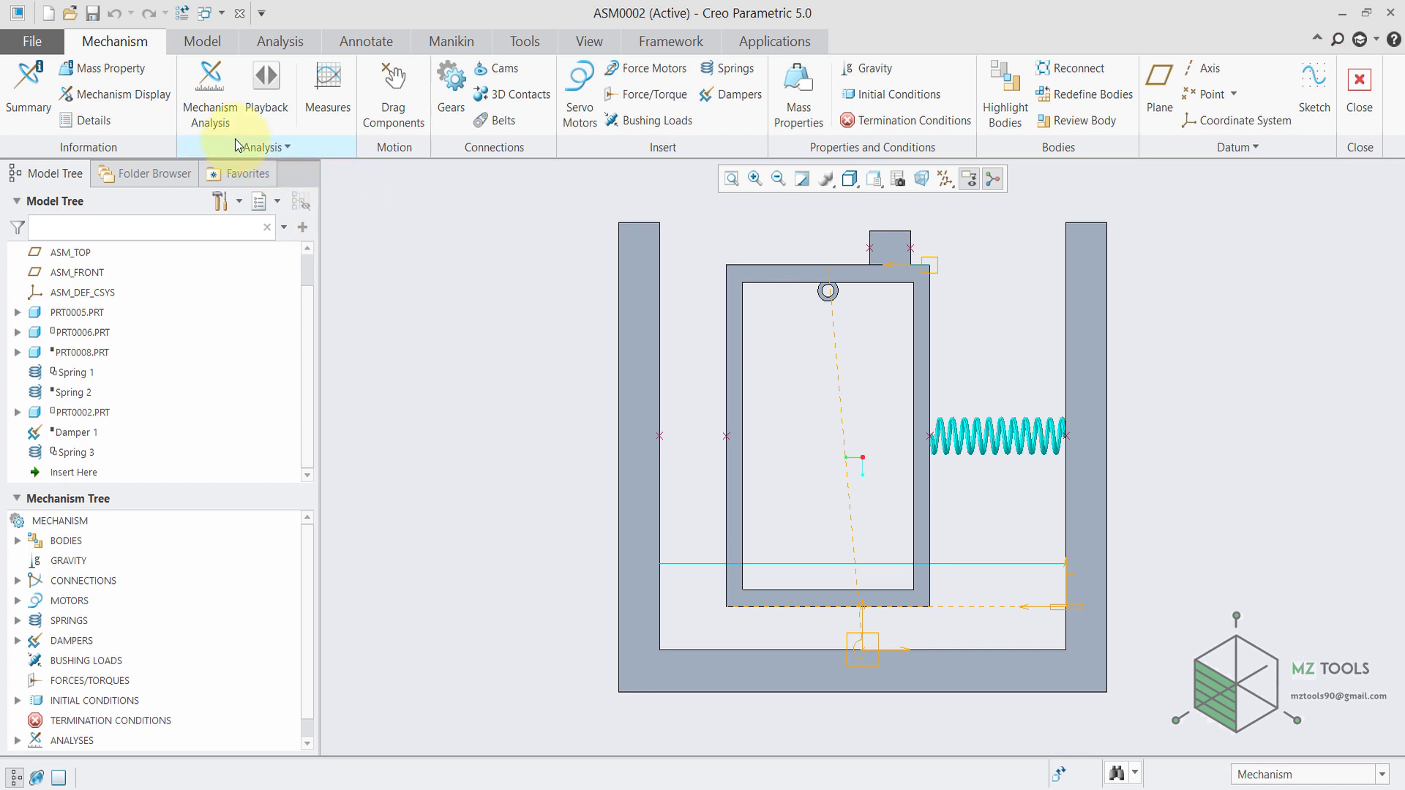
Graph measure1 and measure2 together for the AnalysisDefinition110 result set
left_click(320, 91)
left_click(1174, 676)
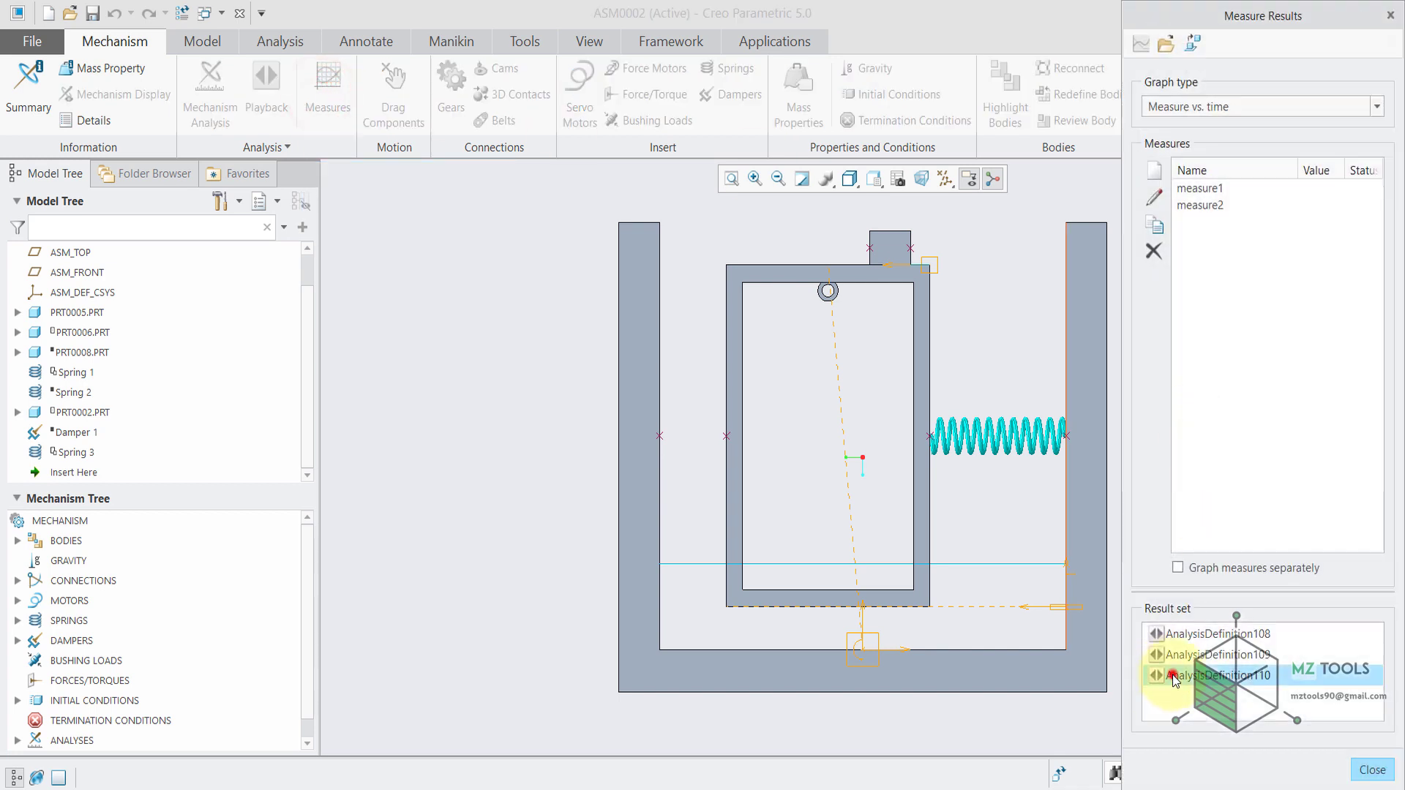
left_click(1200, 205)
left_click(1199, 188, "ctrl")
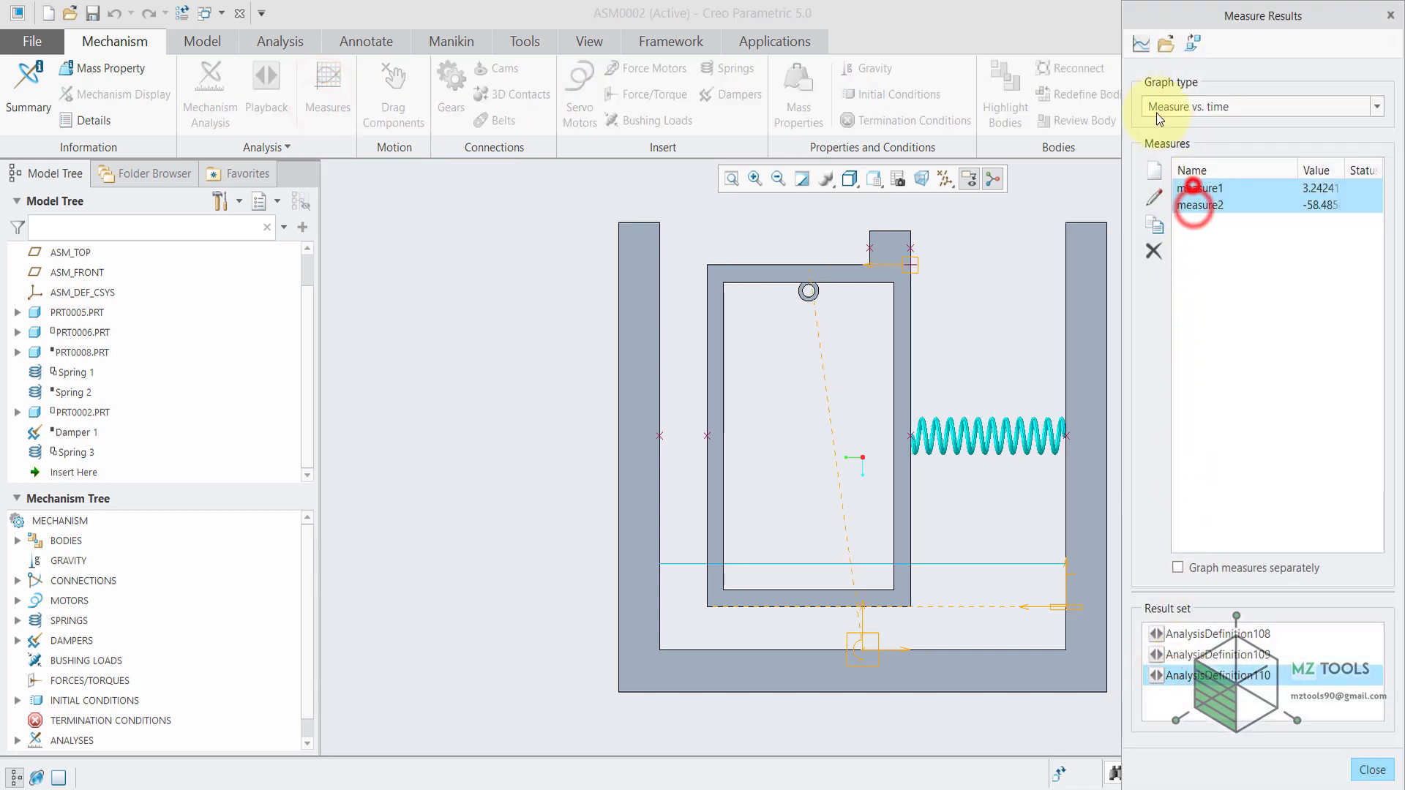
left_click(1140, 47)
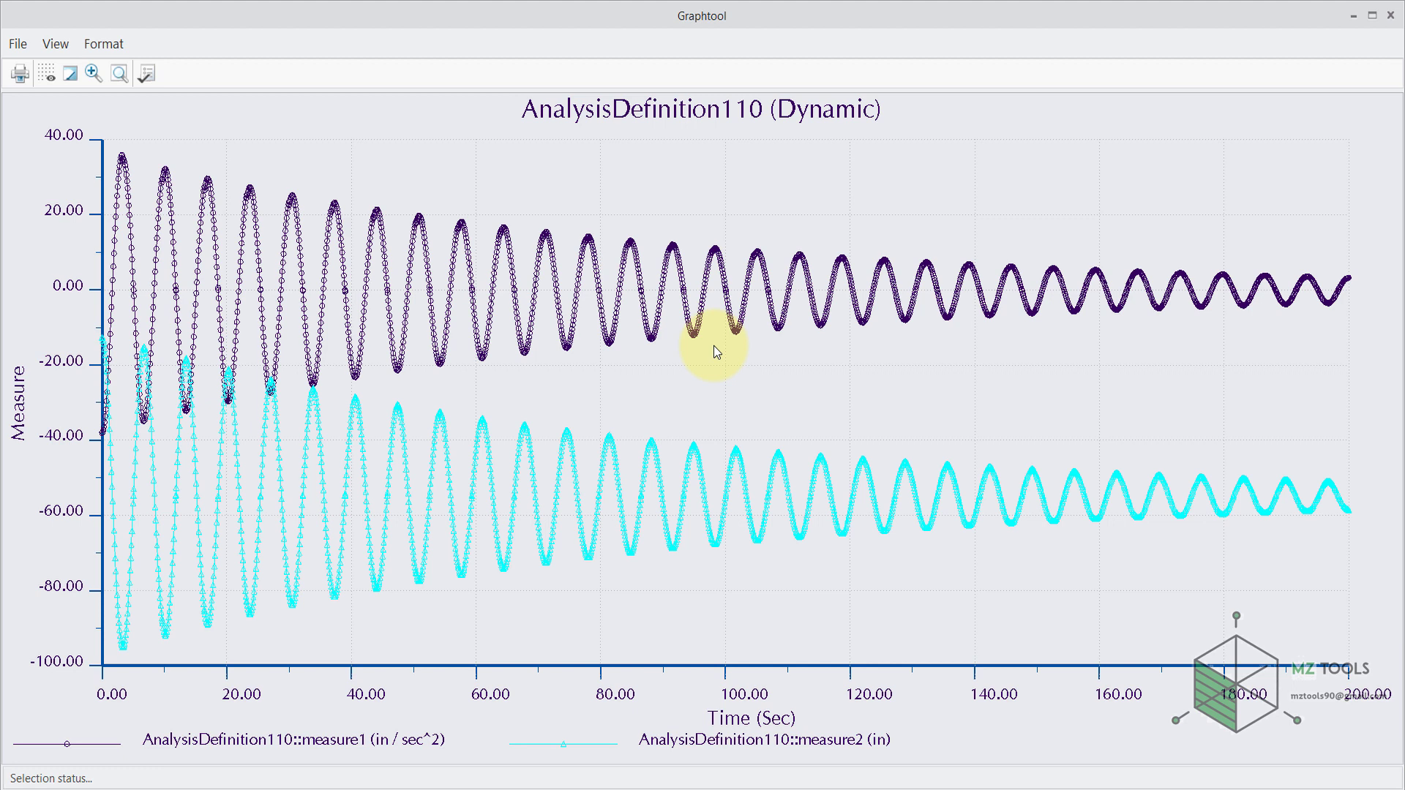